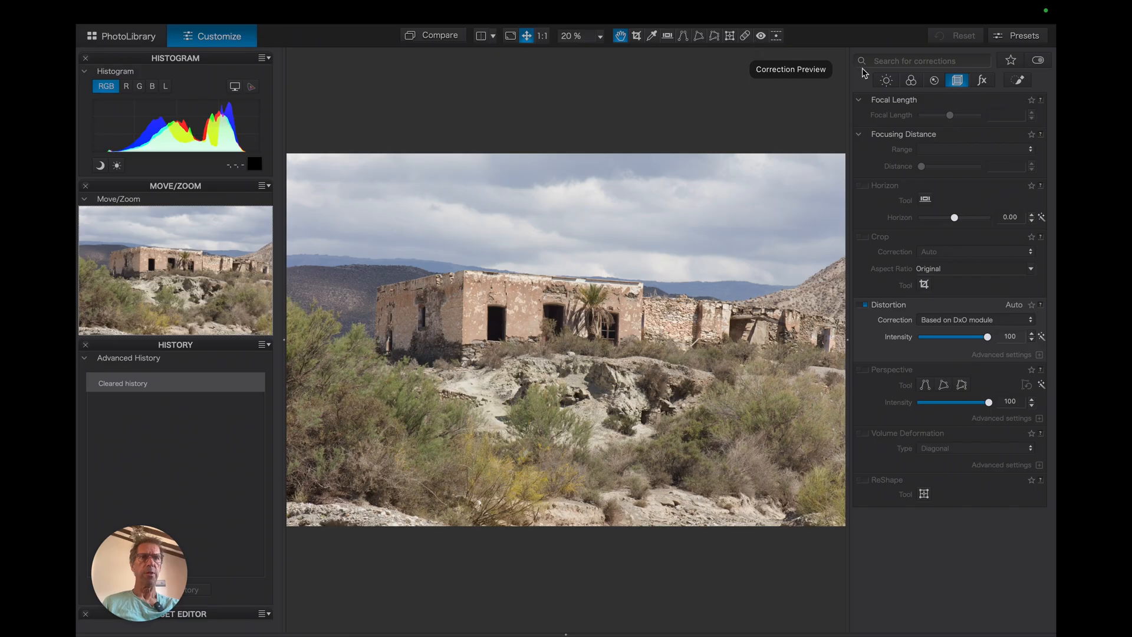
Apply the "3 - DxO Optical Corrections only" preset to the photo and compare the result with the original image.
{"action": "left_click", "coordinate": [1025, 36]}
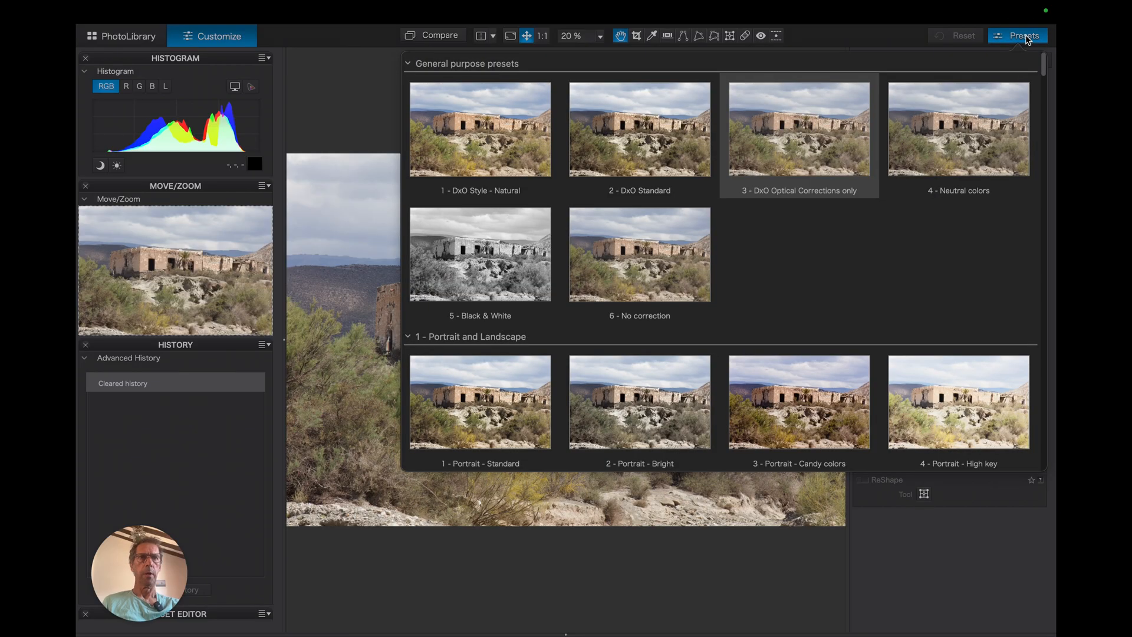
{"action": "left_click", "coordinate": [812, 135]}
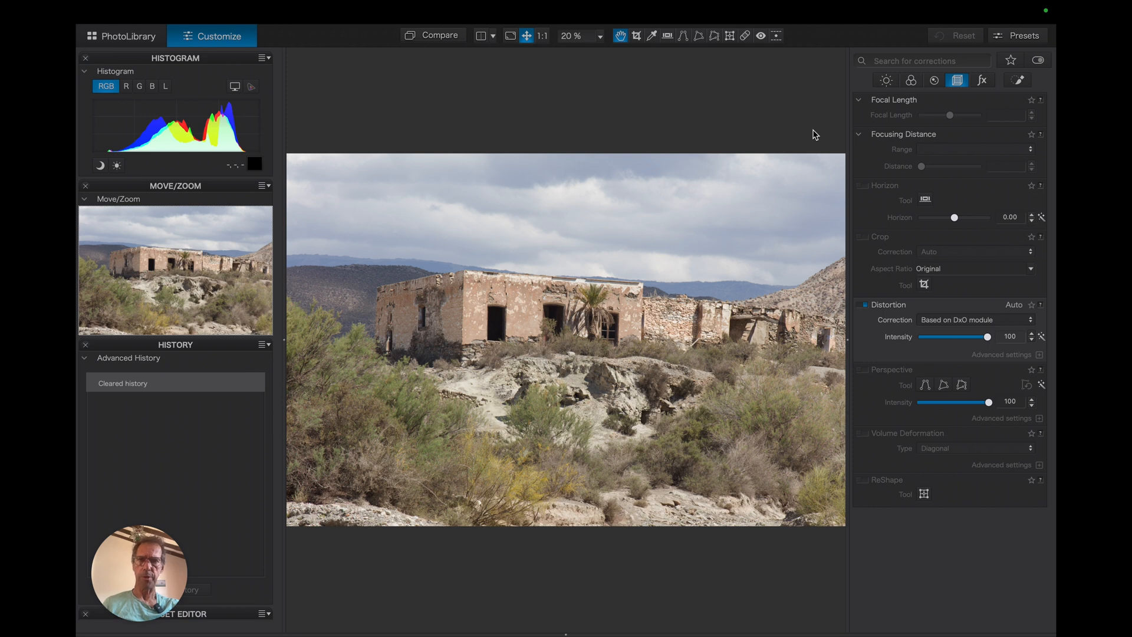
{"action": "left_click", "coordinate": [439, 38]}
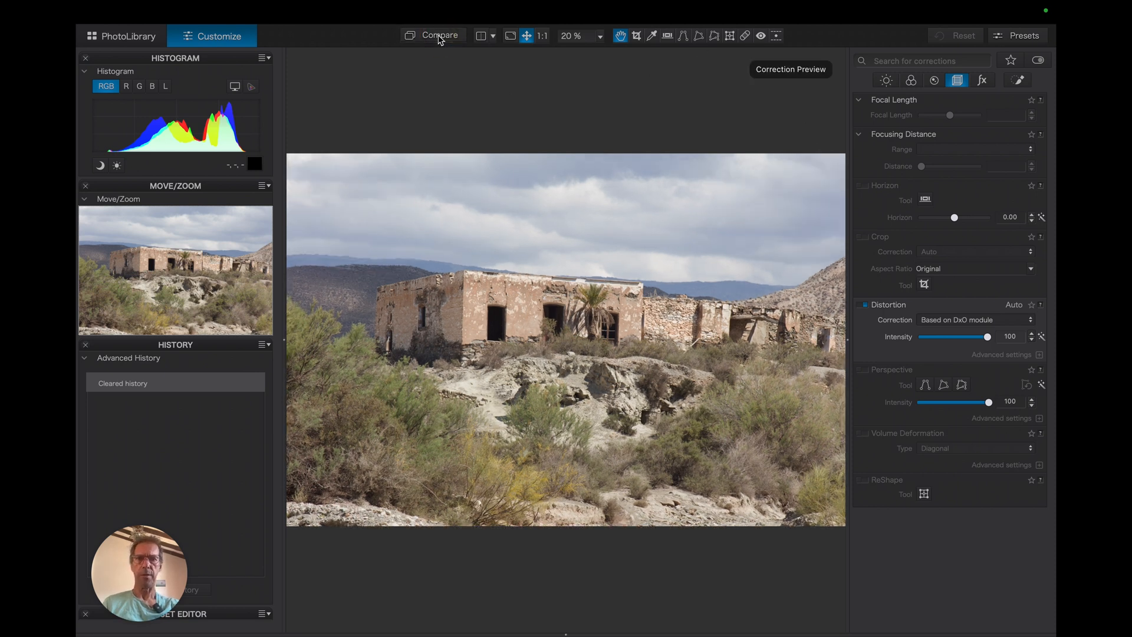
{"action": "left_click", "coordinate": [439, 38]}
{"action": "left_click", "coordinate": [439, 38]}
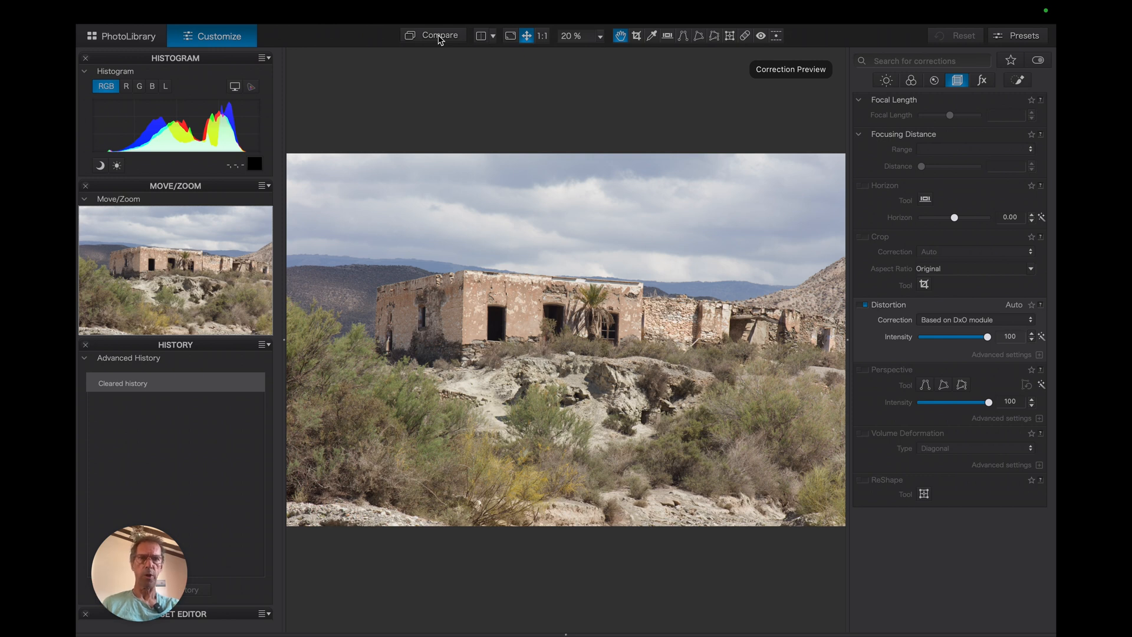
{"action": "left_click", "coordinate": [439, 38]}
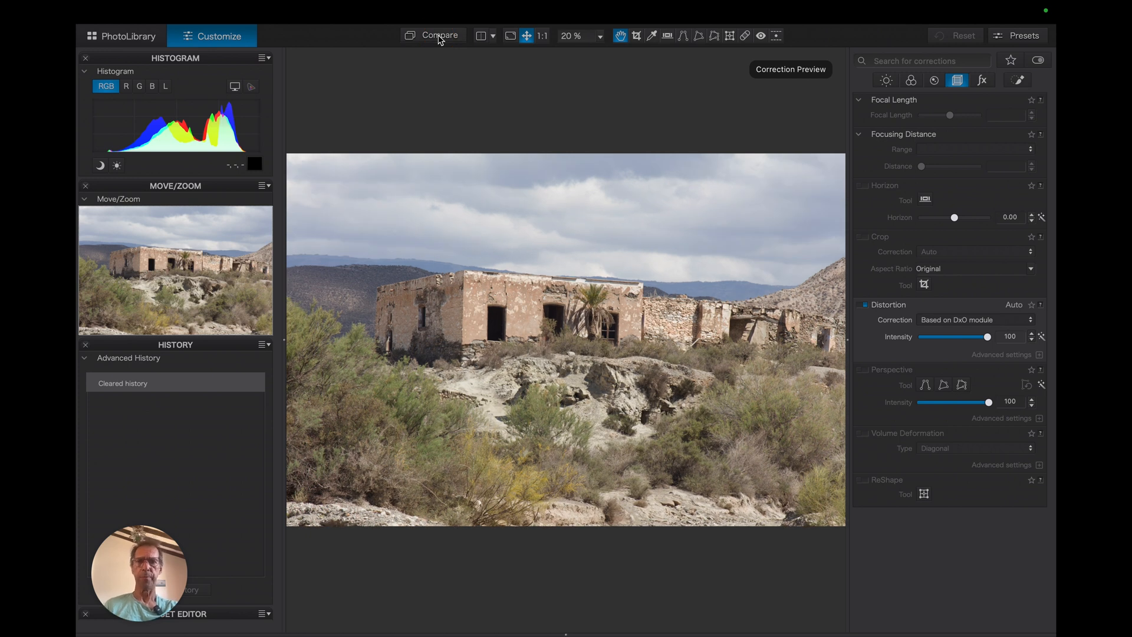
Crop the photo to a 16x9 aspect ratio, adjusting the placement of the crop area, and apply the crop.
{"action": "left_click", "coordinate": [911, 83]}
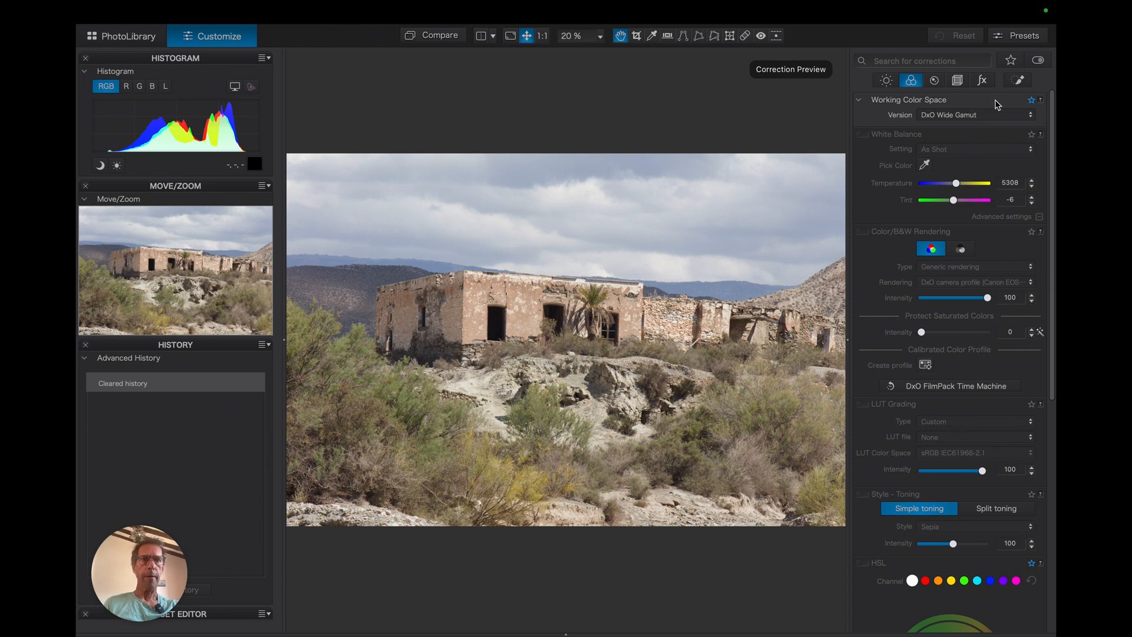
{"action": "left_click", "coordinate": [957, 81]}
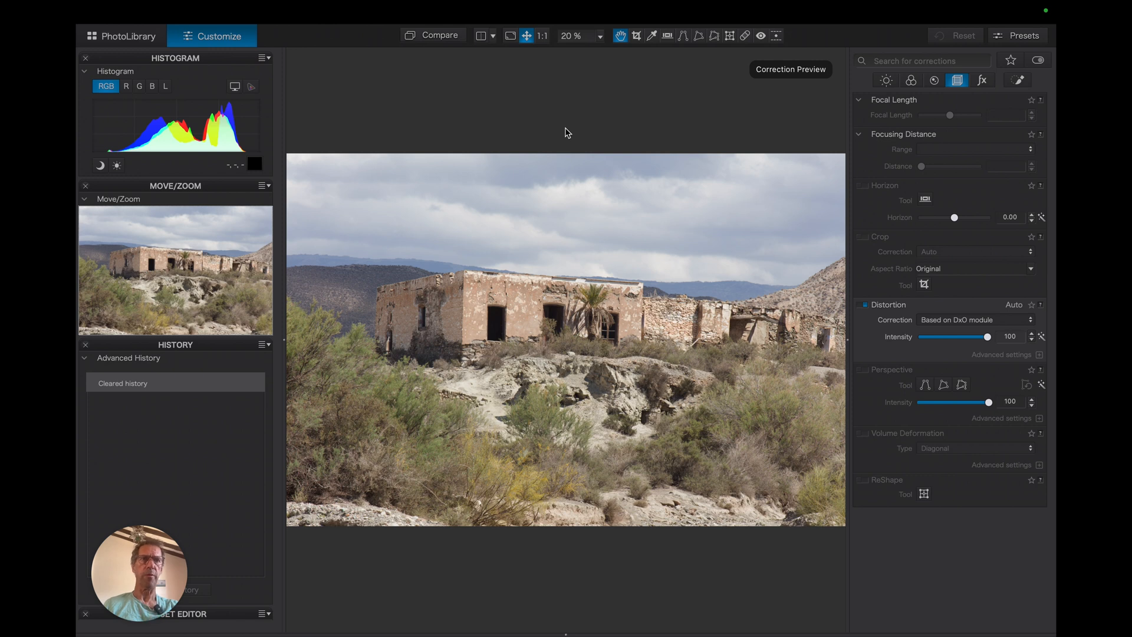
{"action": "left_click", "coordinate": [864, 237]}
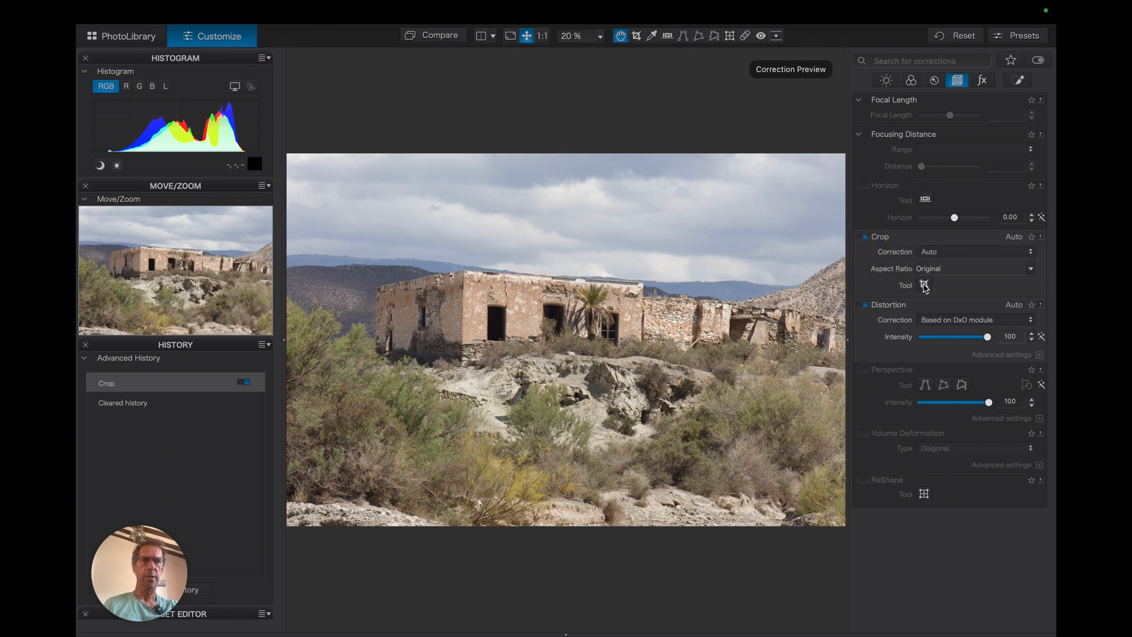
{"action": "left_click", "coordinate": [924, 286]}
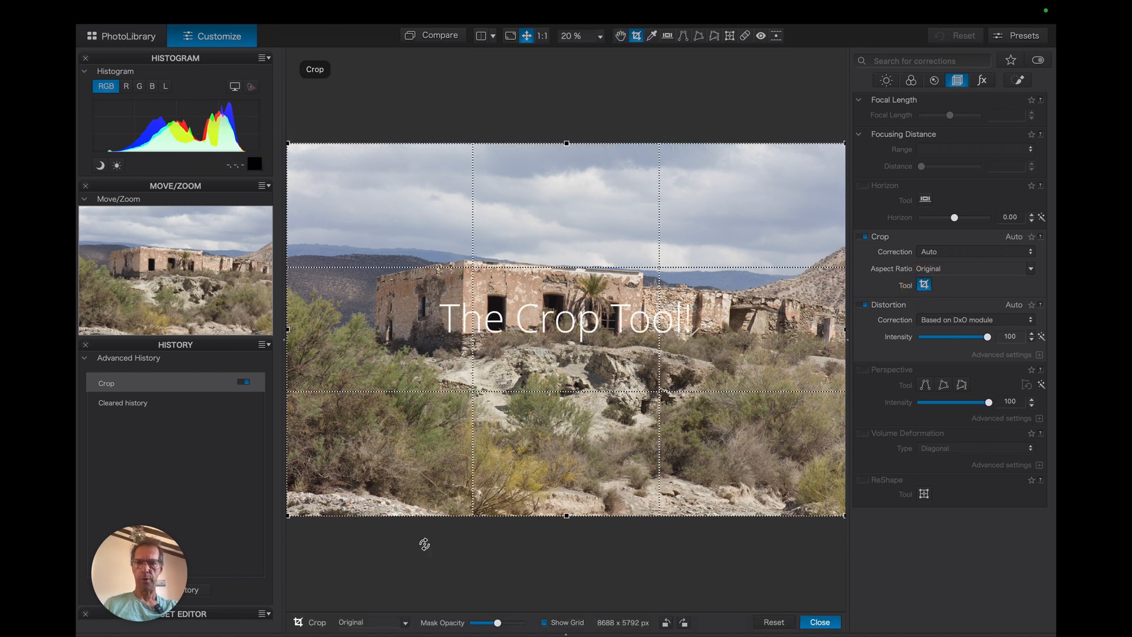
{"action": "left_click", "coordinate": [400, 621]}
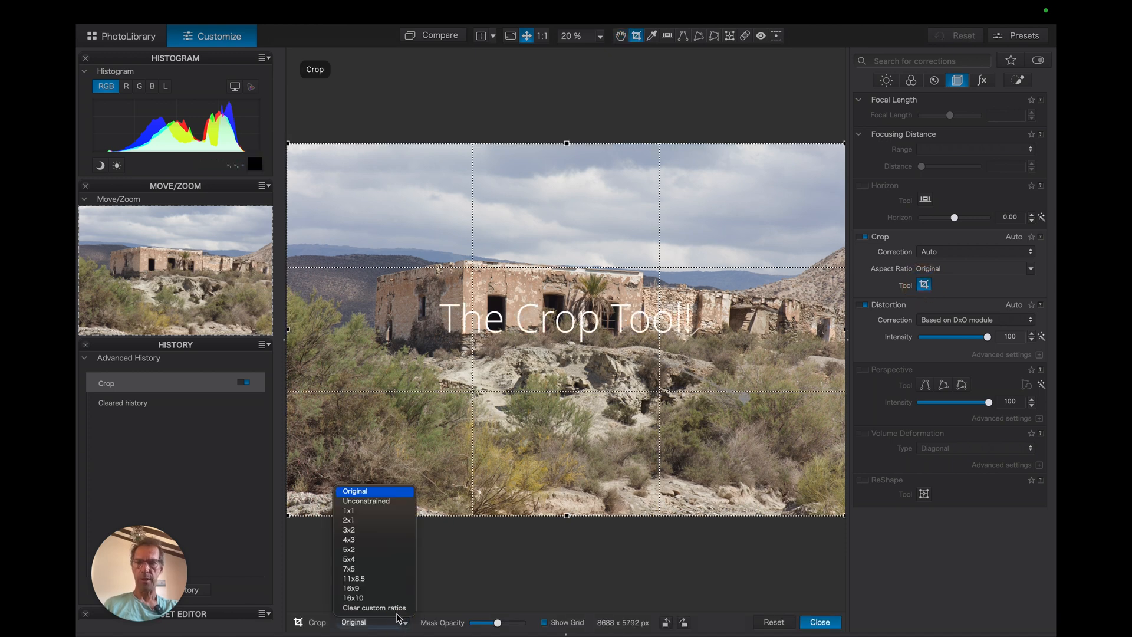
{"action": "left_click", "coordinate": [359, 588]}
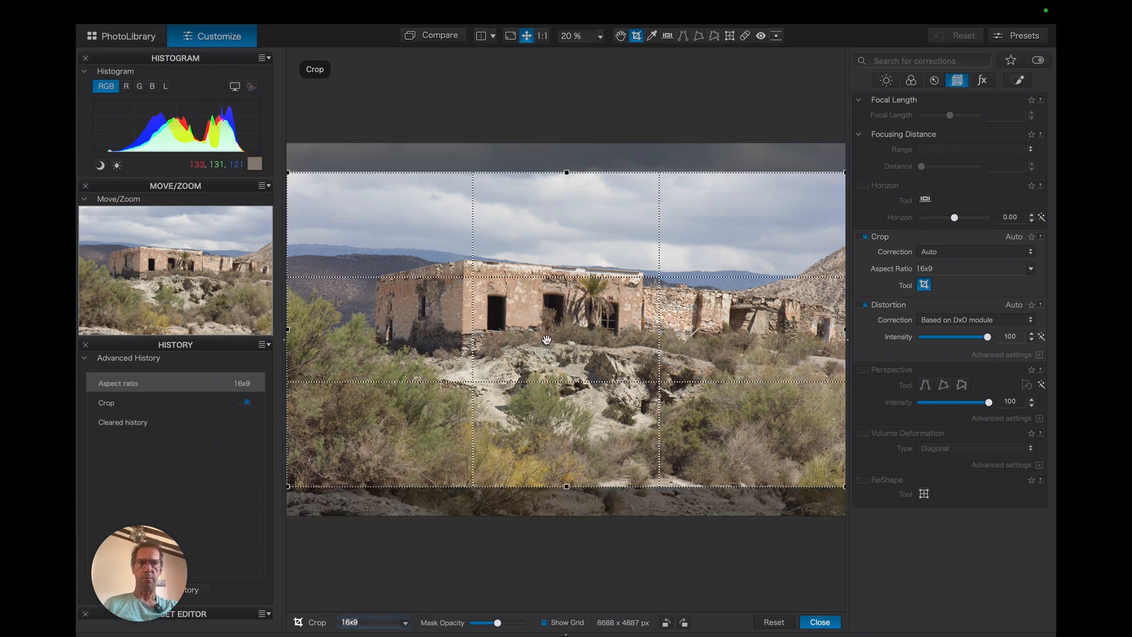
{"action": "left_click_drag", "start_coordinate": [546, 339], "coordinate": [545, 337]}
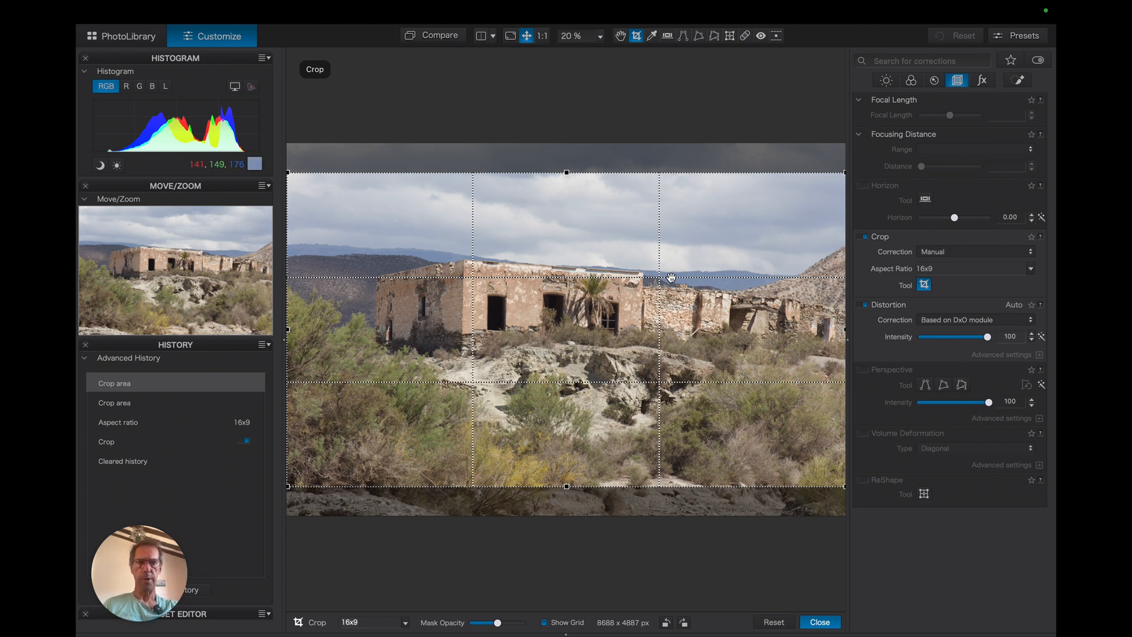
{"action": "key", "text": "Return"}
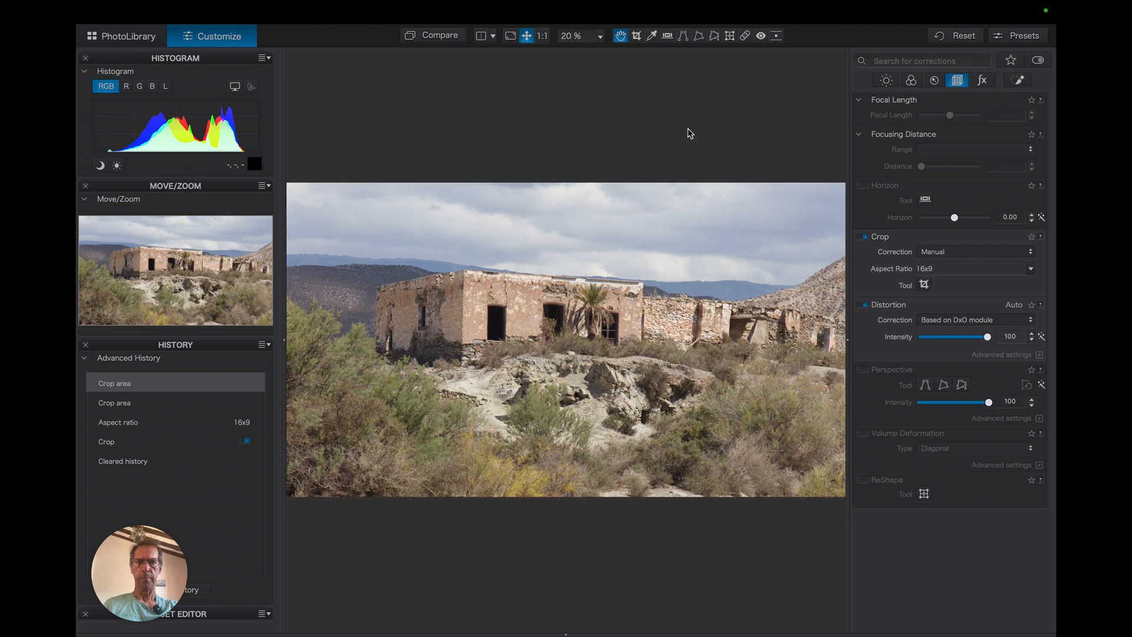
Try raising the photo's exposure to 0.44, and reset the exposure to 0.00.
{"action": "left_click", "coordinate": [886, 82]}
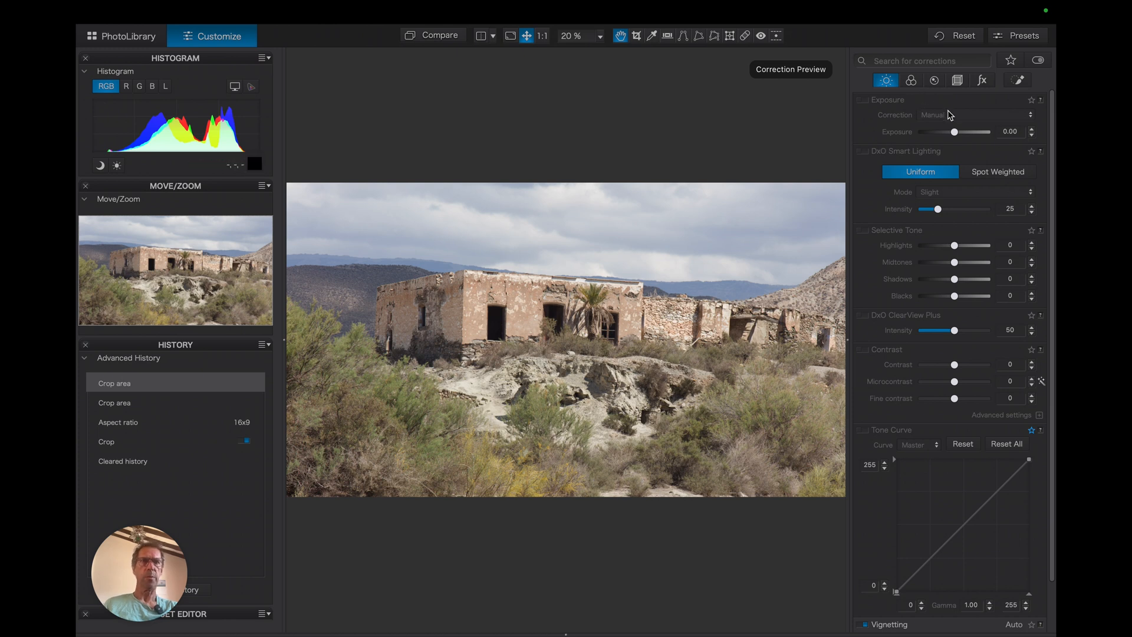
{"action": "left_click", "coordinate": [954, 132]}
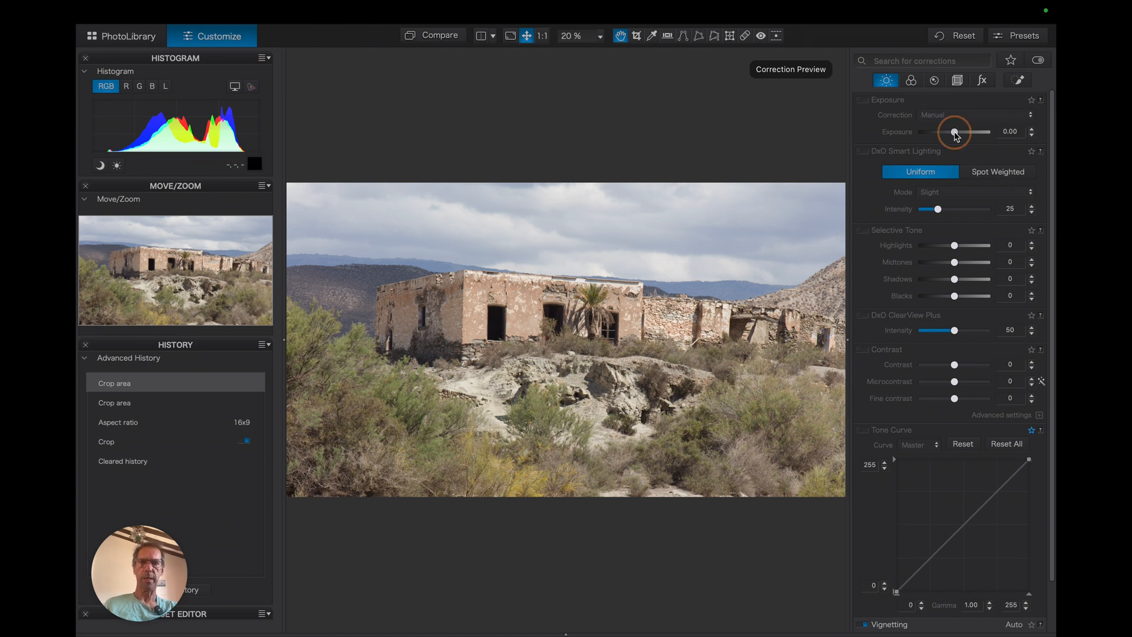
{"action": "left_click_drag", "start_coordinate": [955, 134], "coordinate": [958, 135]}
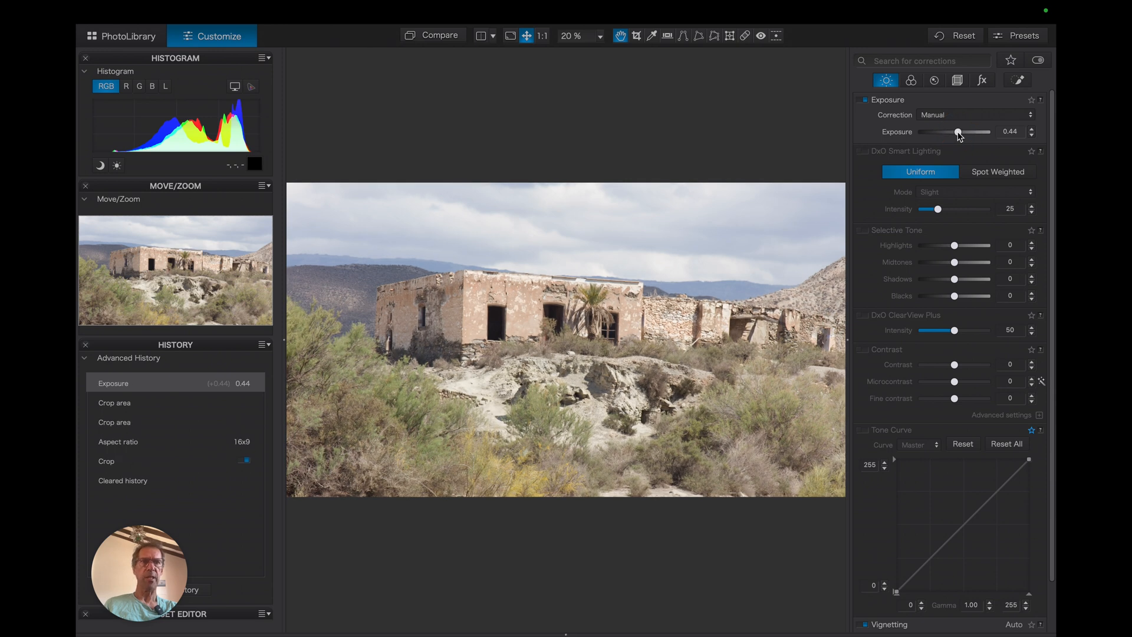
{"action": "double_click", "coordinate": [958, 135]}
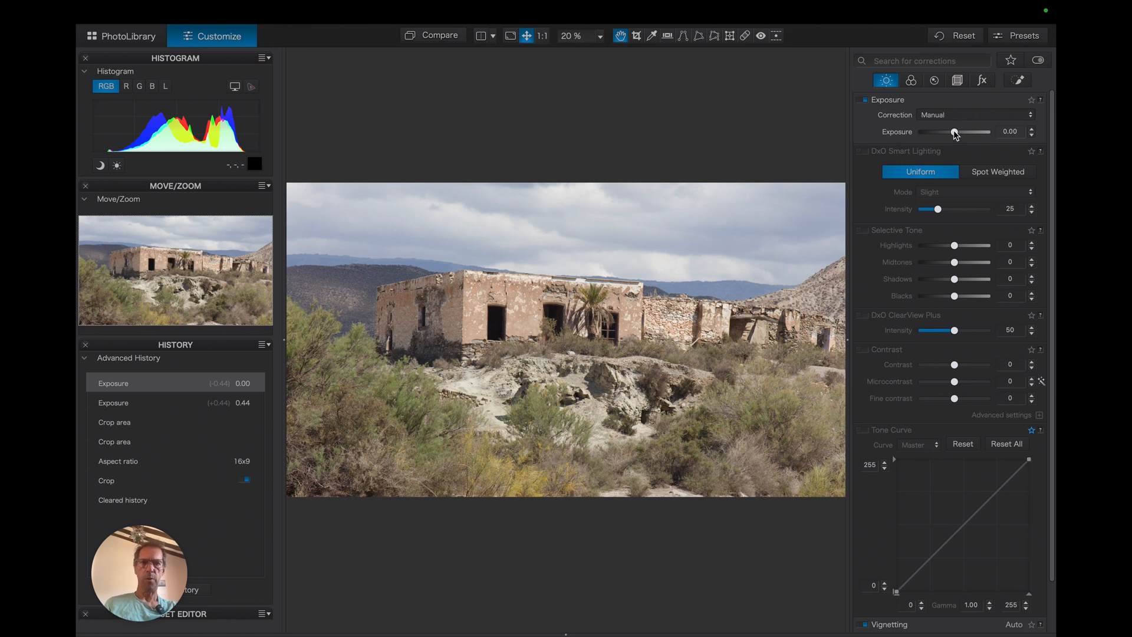
Enable DxO Smart Lighting on the photo, switching it off and on again to judge its effect.
{"action": "left_click", "coordinate": [862, 152]}
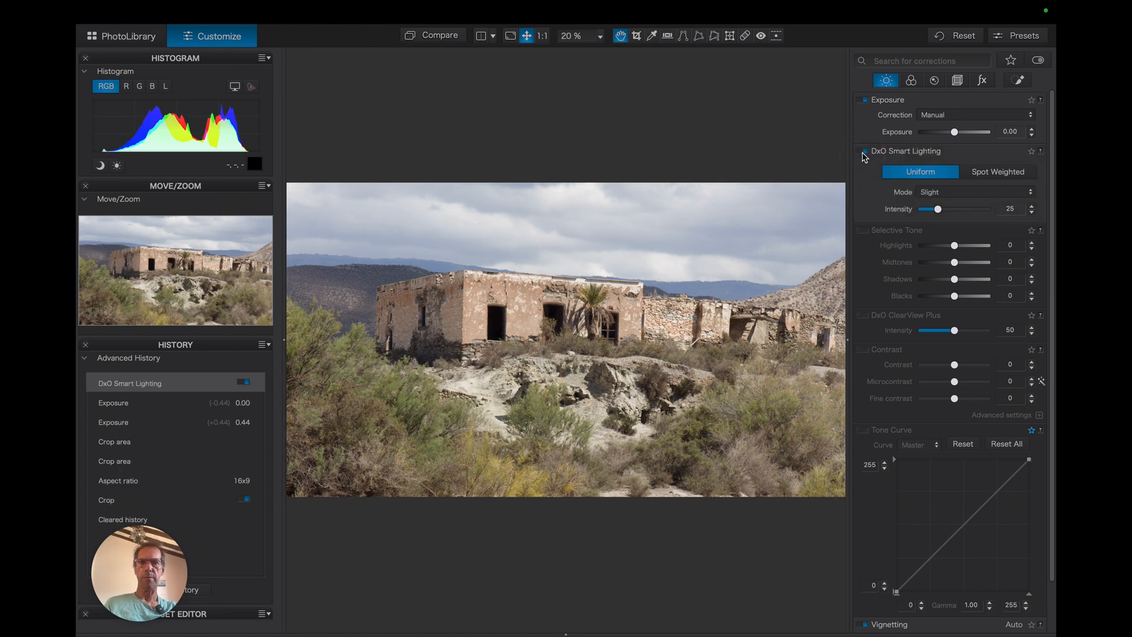
{"action": "left_click", "coordinate": [863, 154]}
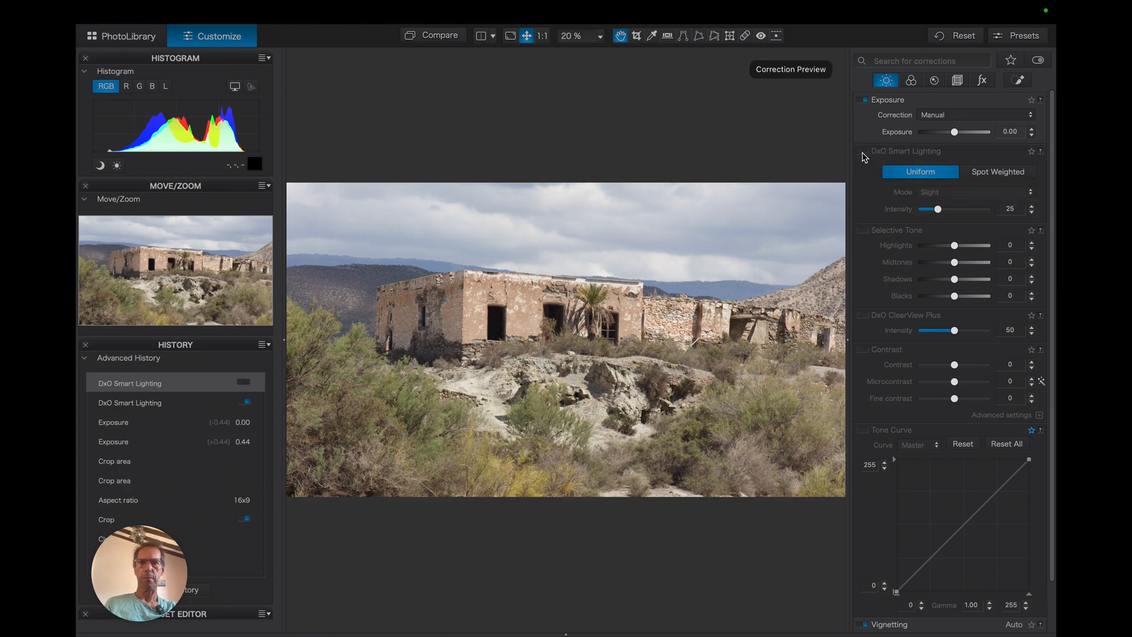
{"action": "left_click", "coordinate": [864, 153]}
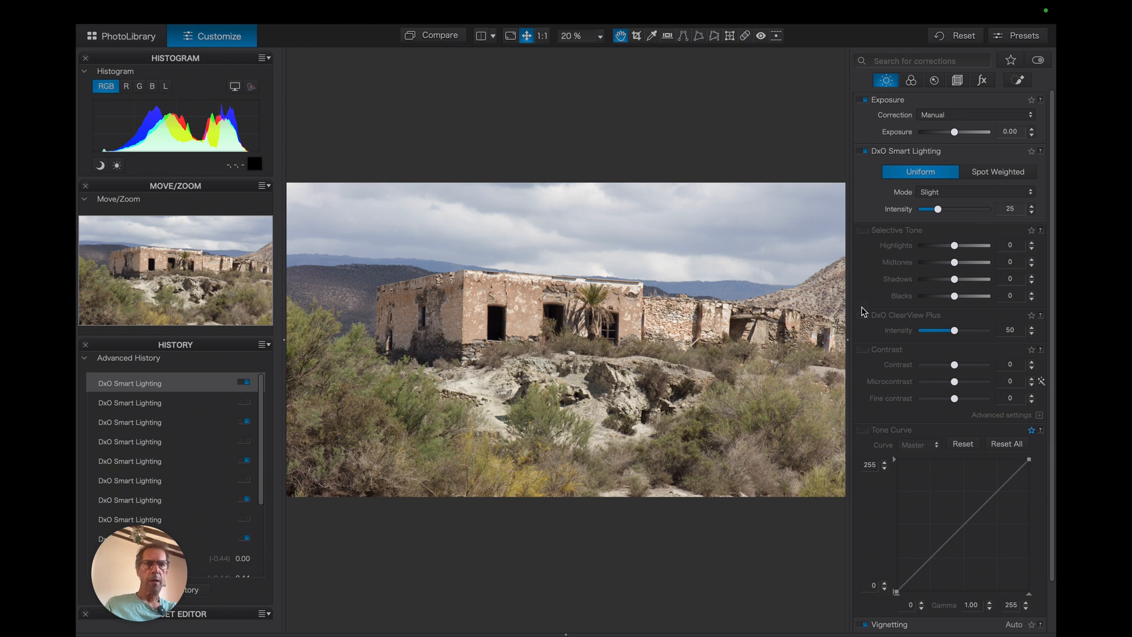
Try strong contrast values of 77 and 81 on the photo, resetting the contrast to 0 after each.
{"action": "left_click", "coordinate": [955, 365]}
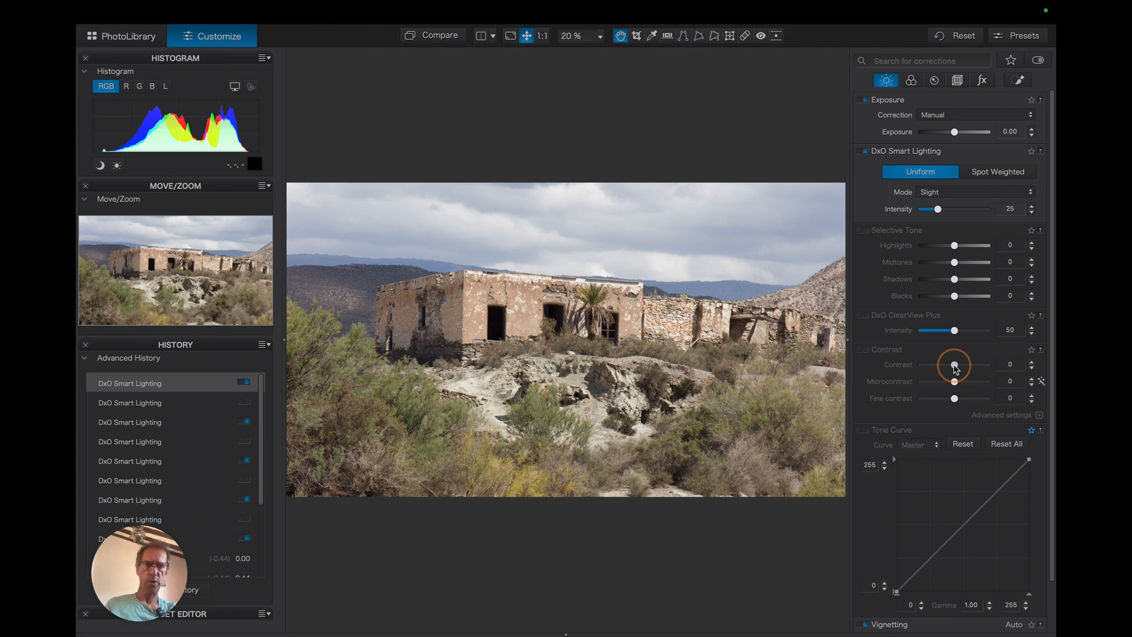
{"action": "left_click_drag", "start_coordinate": [956, 368], "coordinate": [981, 368]}
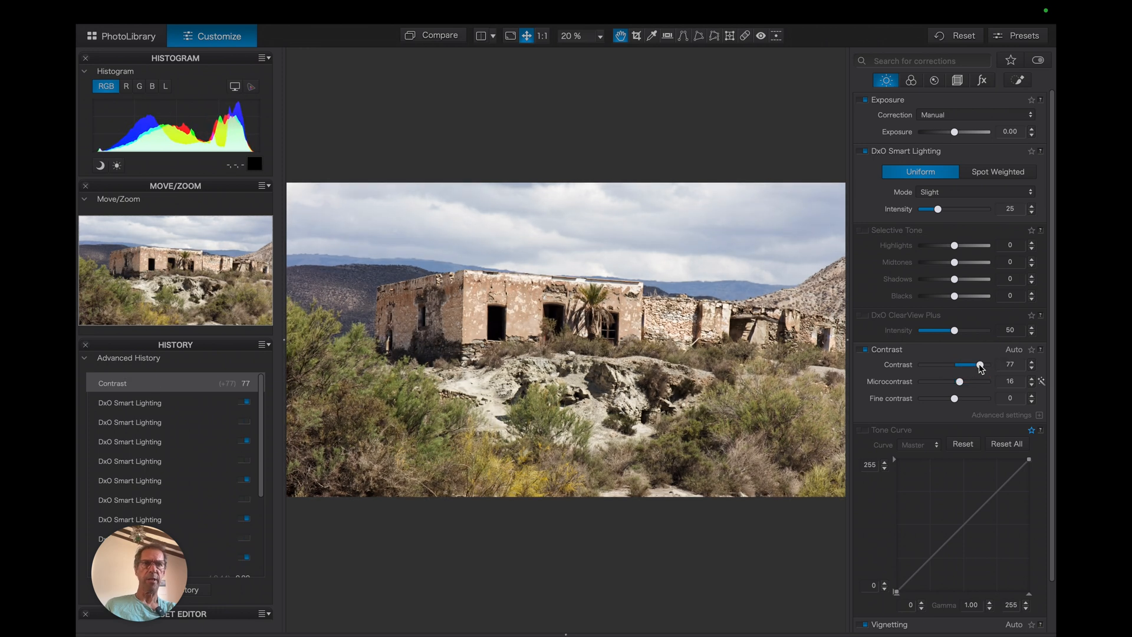
{"action": "left_click", "coordinate": [981, 367]}
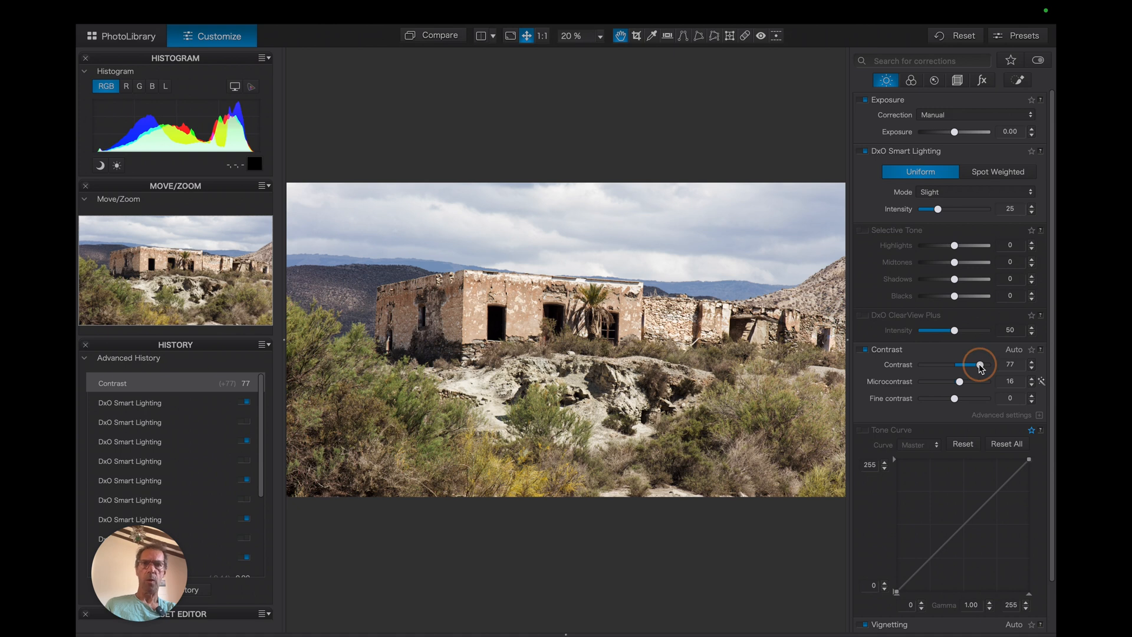
{"action": "left_click_drag", "start_coordinate": [980, 368], "coordinate": [956, 368]}
{"action": "double_click", "coordinate": [956, 368]}
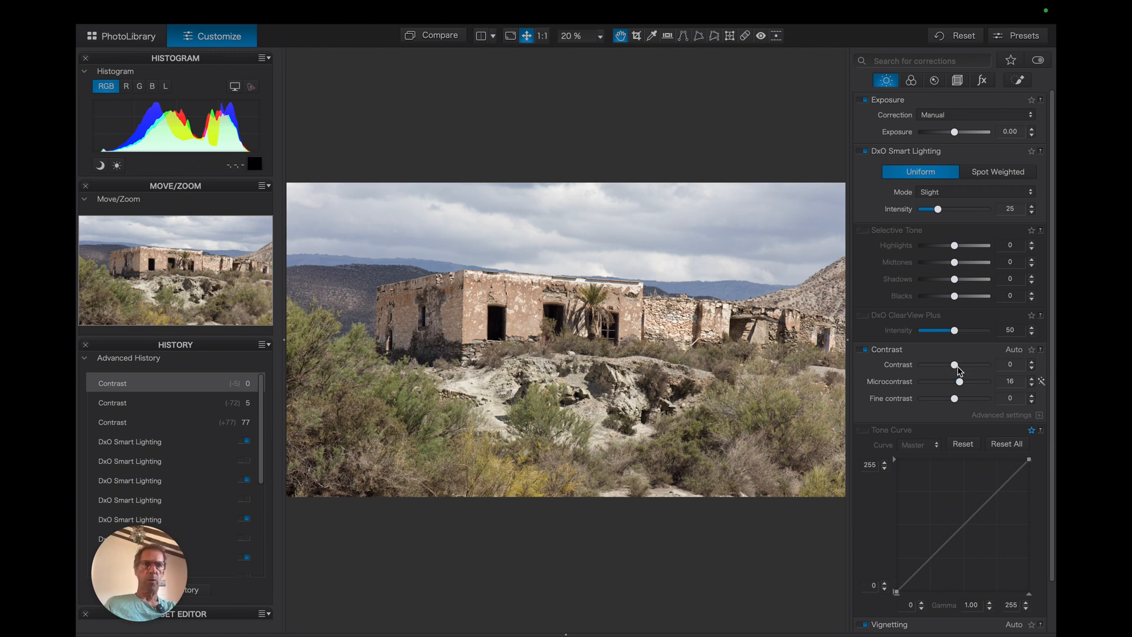
{"action": "left_click_drag", "start_coordinate": [955, 369], "coordinate": [982, 370]}
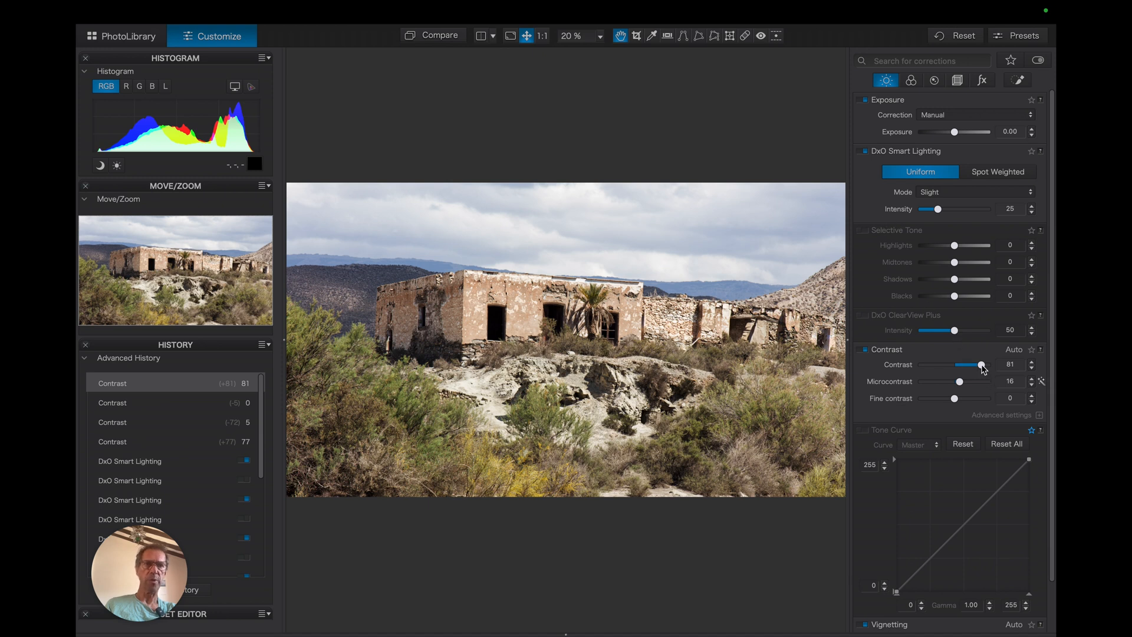
{"action": "left_click_drag", "start_coordinate": [983, 369], "coordinate": [960, 368]}
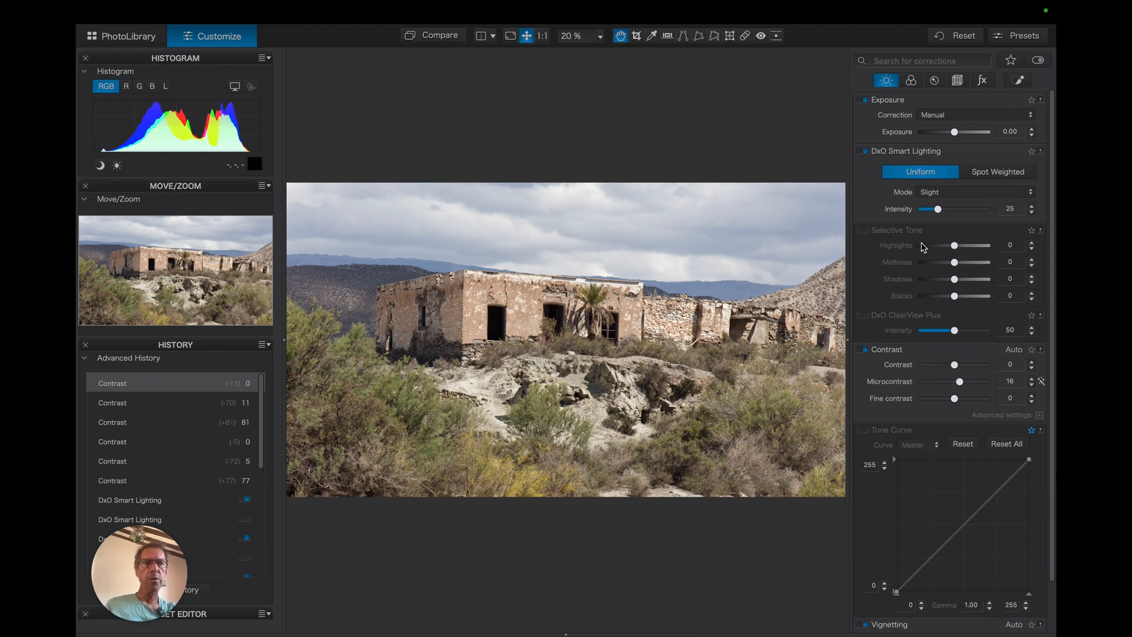
Enable Selective Tone and set shadows to -17, midtones to 4 and highlights to 11.
{"action": "left_click", "coordinate": [864, 231]}
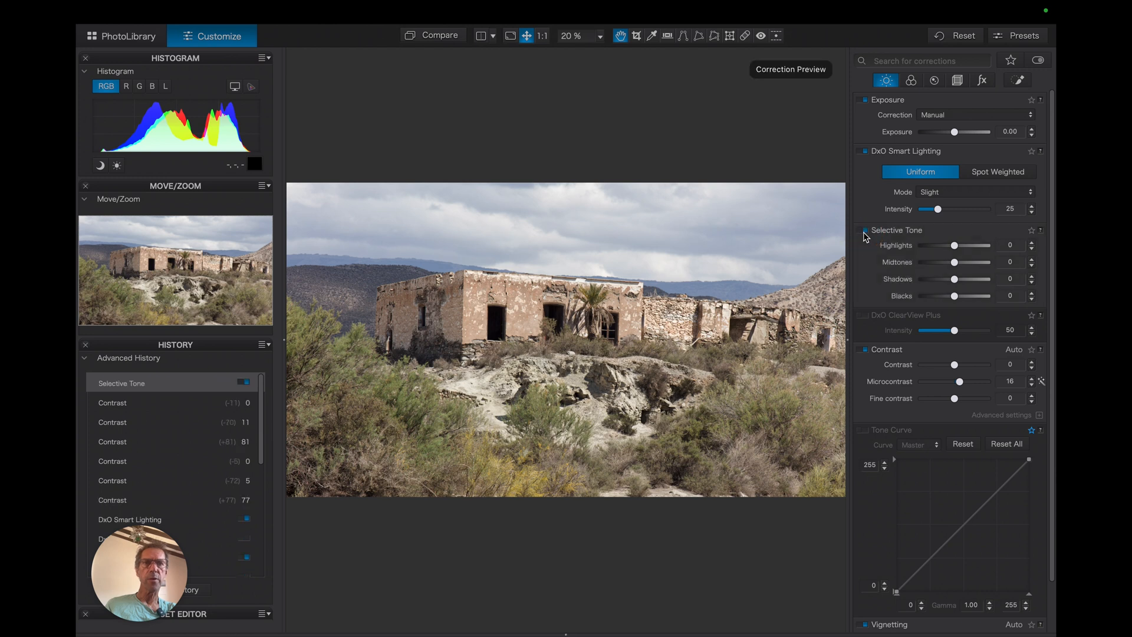
{"action": "left_click", "coordinate": [955, 279]}
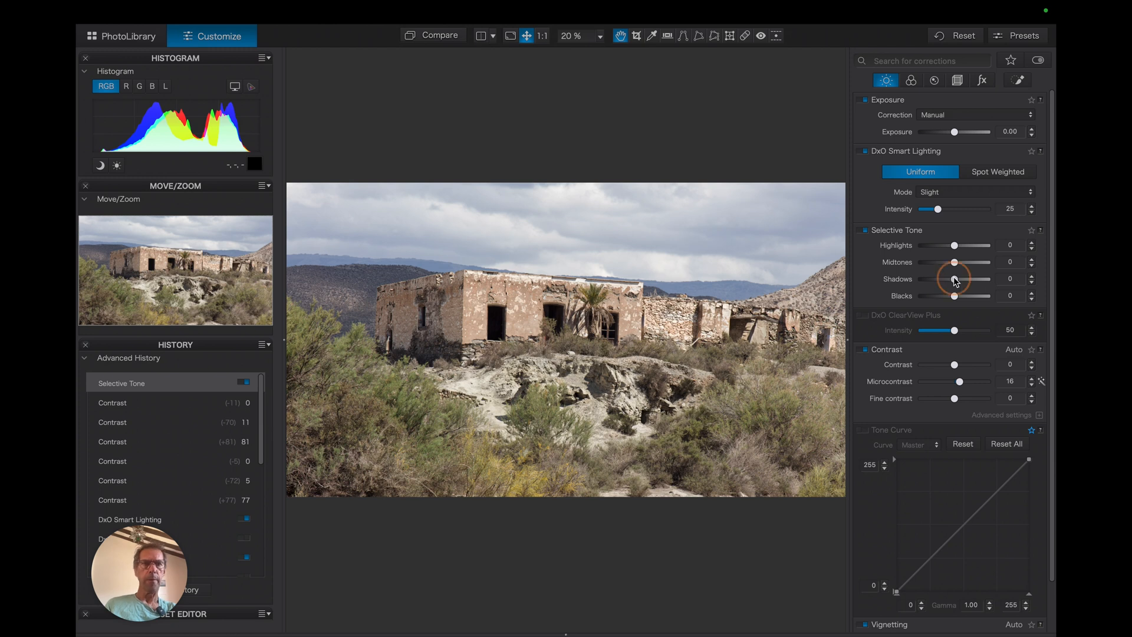
{"action": "left_click_drag", "start_coordinate": [955, 279], "coordinate": [949, 283]}
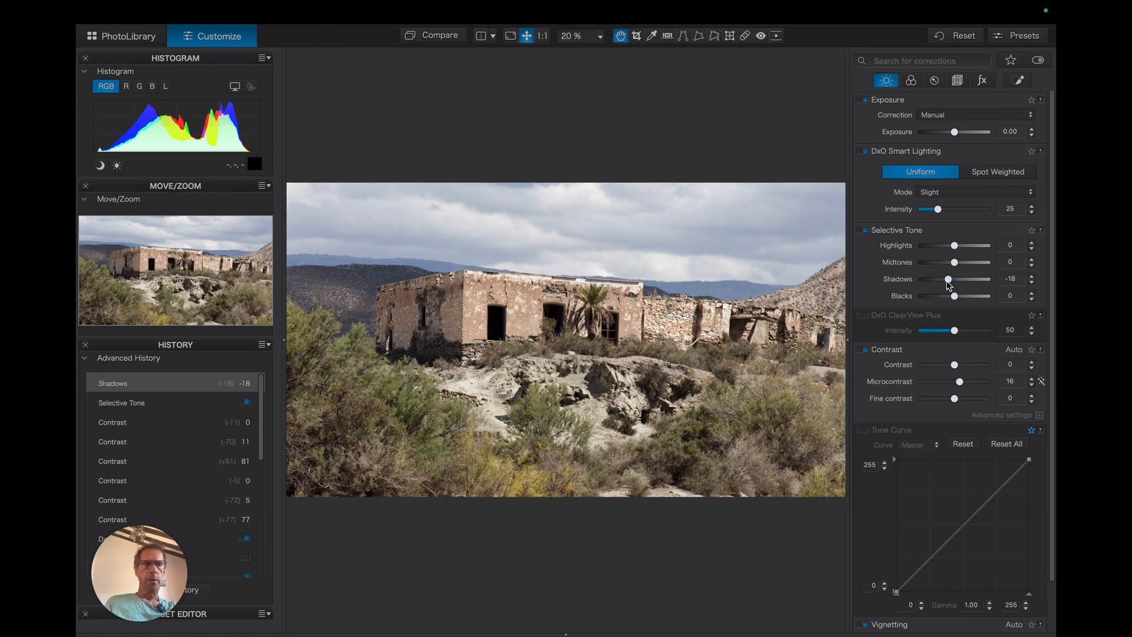
{"action": "left_click_drag", "start_coordinate": [948, 281], "coordinate": [949, 281]}
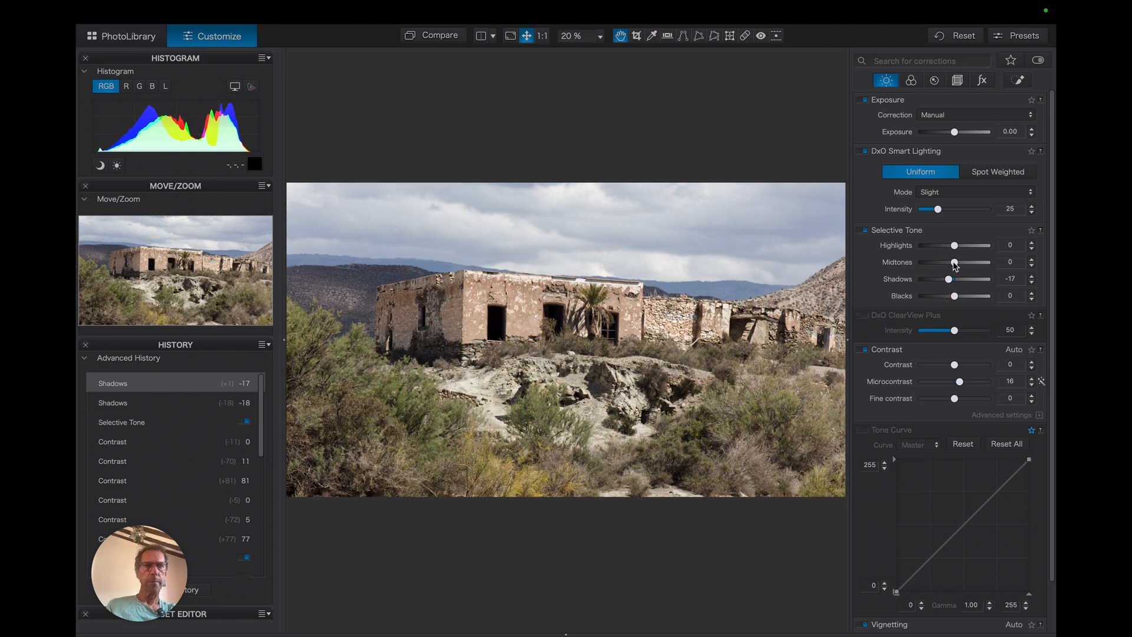
{"action": "left_click_drag", "start_coordinate": [956, 265], "coordinate": [959, 247]}
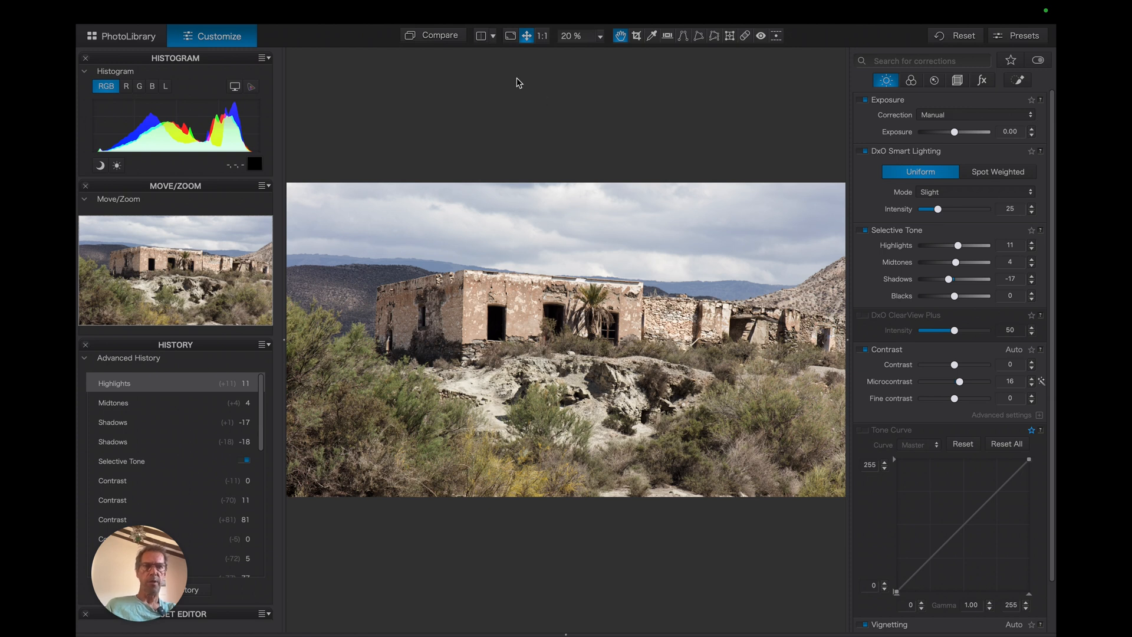
Reset the microcontrast to 0 and compare the edited photo with the original image.
{"action": "double_click", "coordinate": [959, 382]}
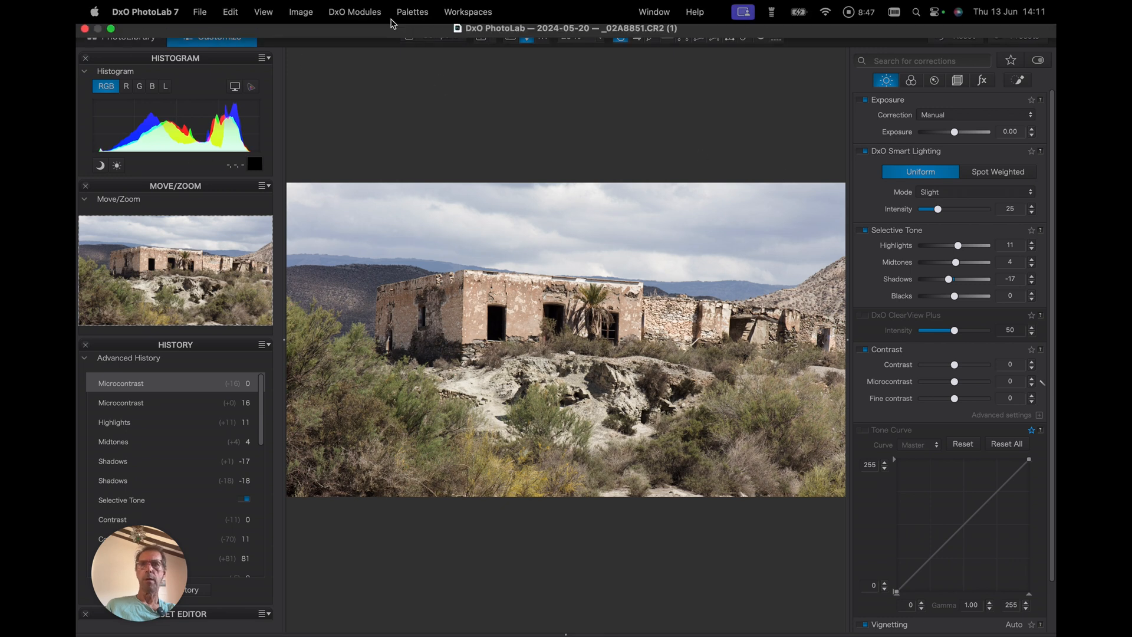
{"action": "left_click", "coordinate": [438, 40]}
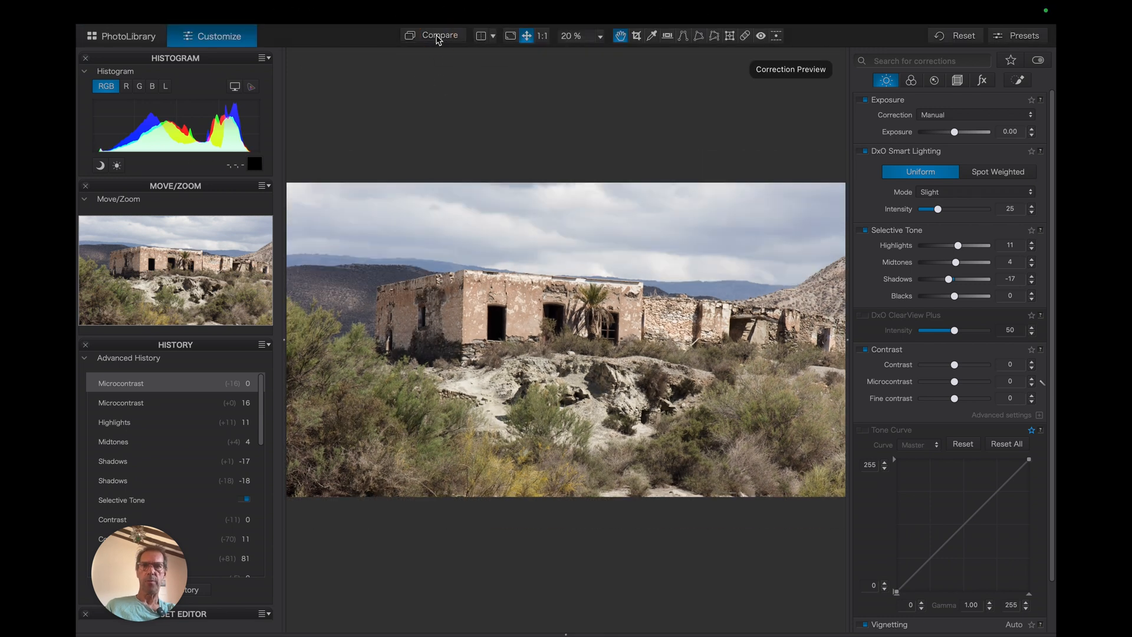
{"action": "left_click", "coordinate": [438, 39]}
{"action": "left_click", "coordinate": [438, 40]}
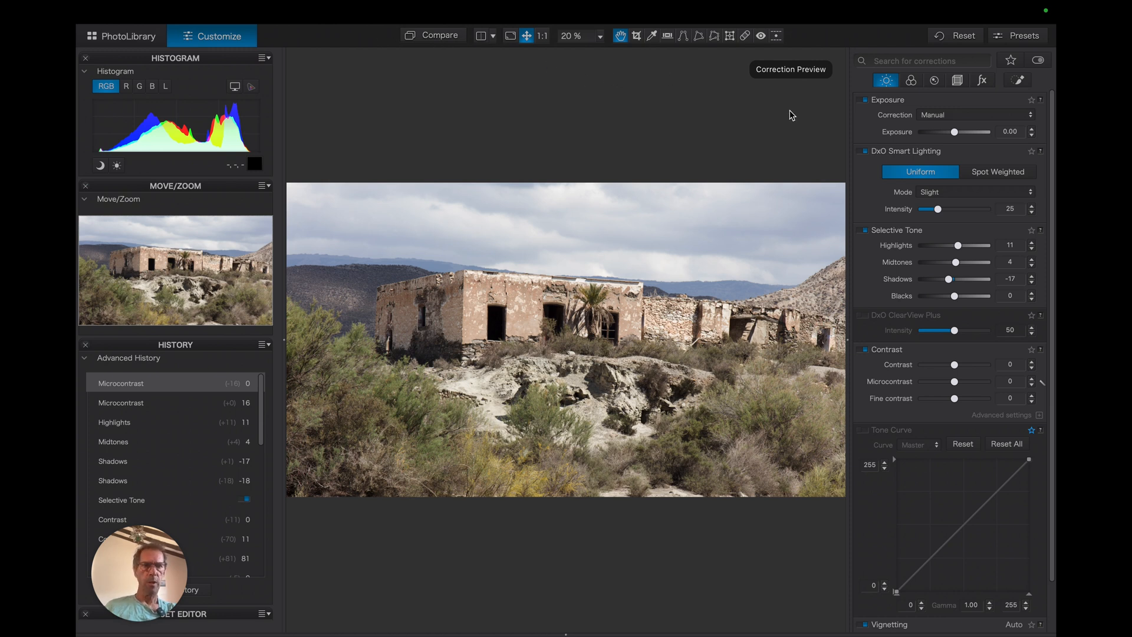
{"action": "scroll", "coordinate": [864, 267], "scroll_direction": "down", "scroll_amount": 2}
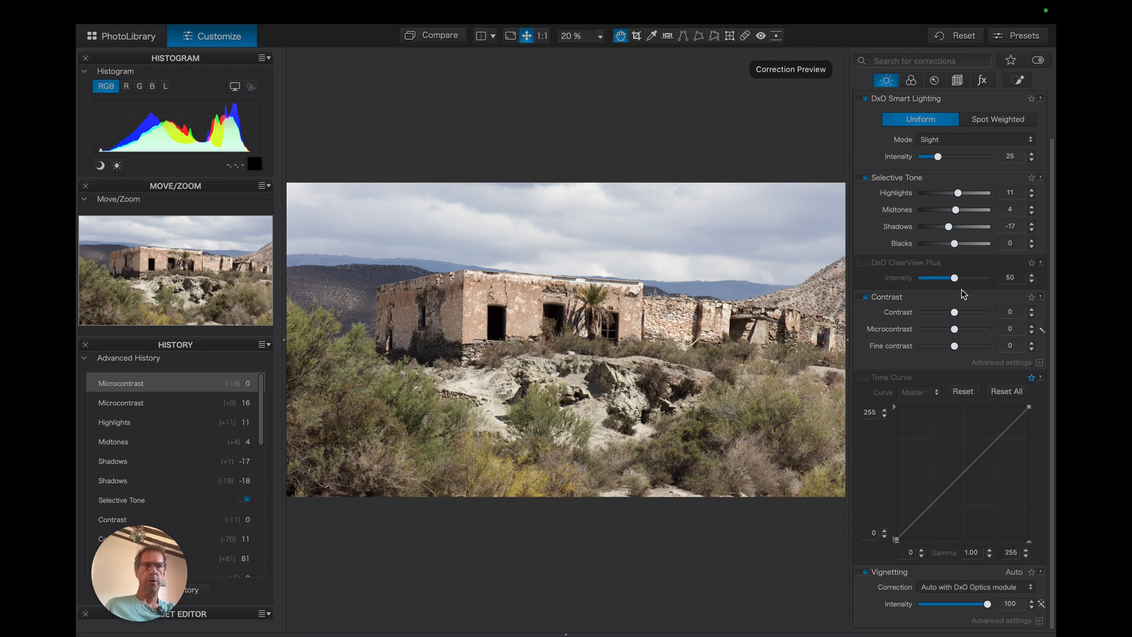
Switch off Selective Tone and shape the master tone curve into a gentle S with darker shadows and brighter highlights, comparing with the original.
{"action": "left_click", "coordinate": [865, 179]}
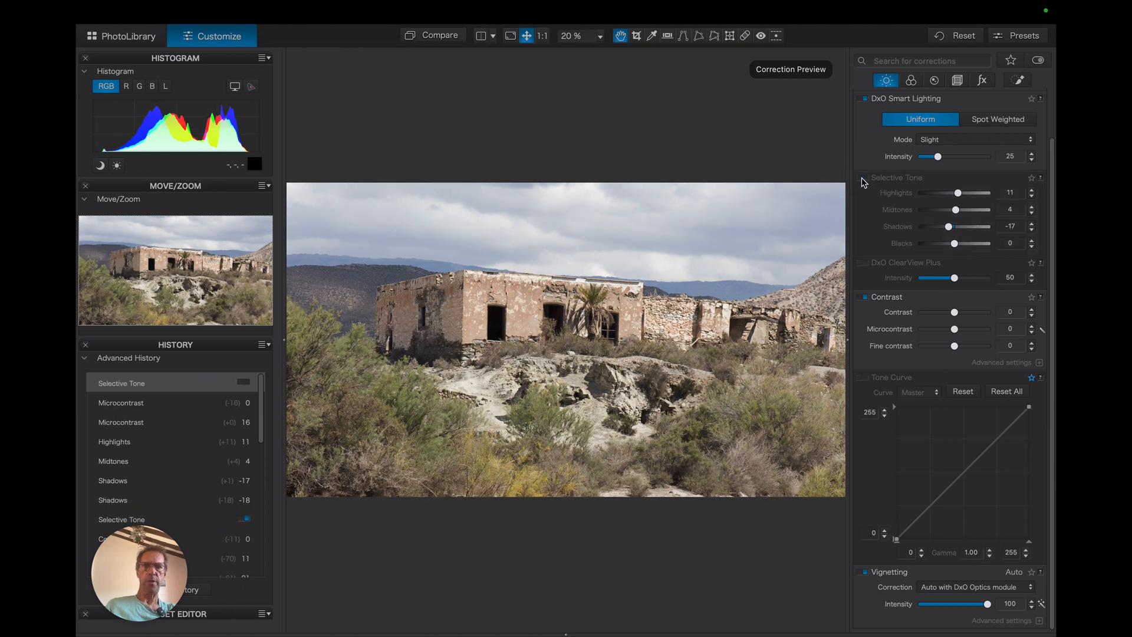
{"action": "left_click", "coordinate": [917, 517]}
{"action": "left_click_drag", "start_coordinate": [917, 517], "coordinate": [921, 524]}
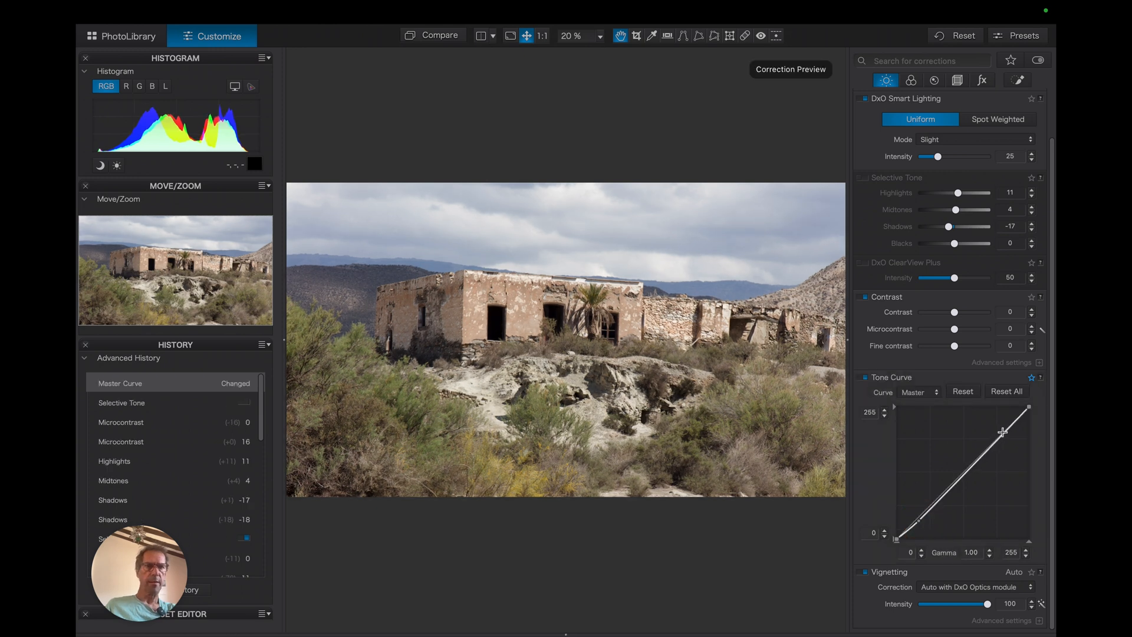
{"action": "left_click_drag", "start_coordinate": [1006, 428], "coordinate": [1007, 418]}
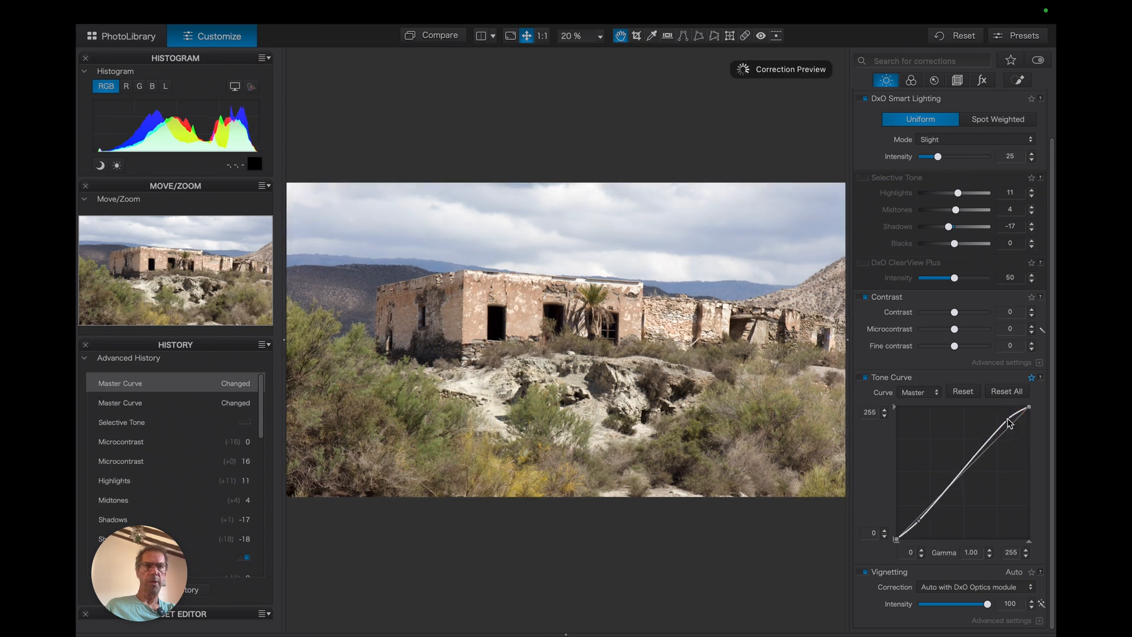
{"action": "left_click_drag", "start_coordinate": [958, 475], "coordinate": [962, 479]}
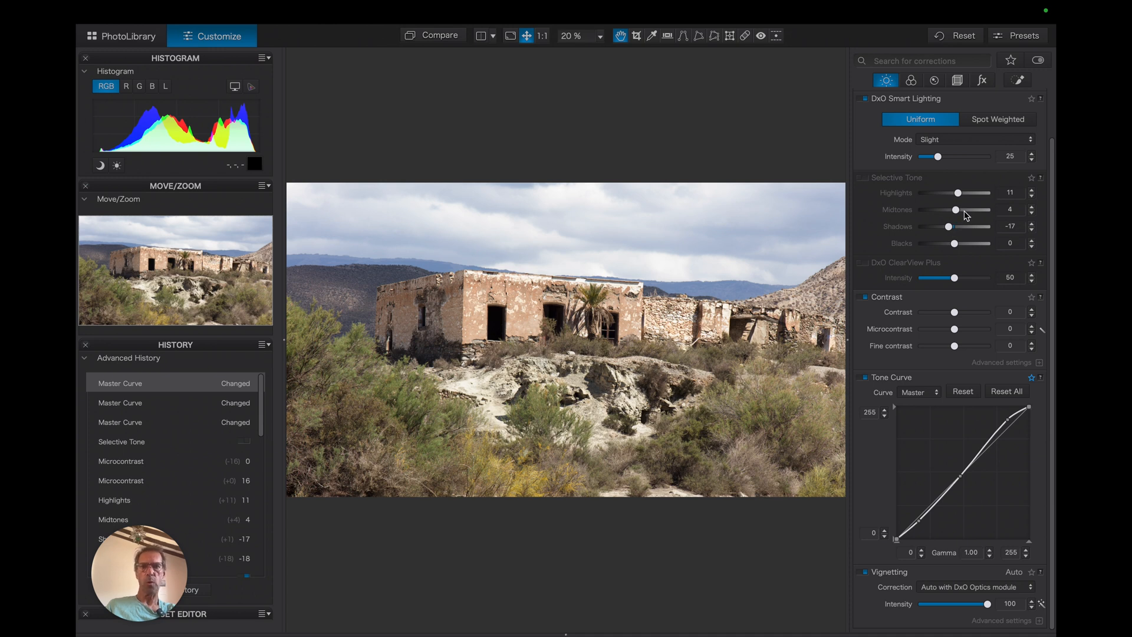
{"action": "left_click", "coordinate": [439, 39]}
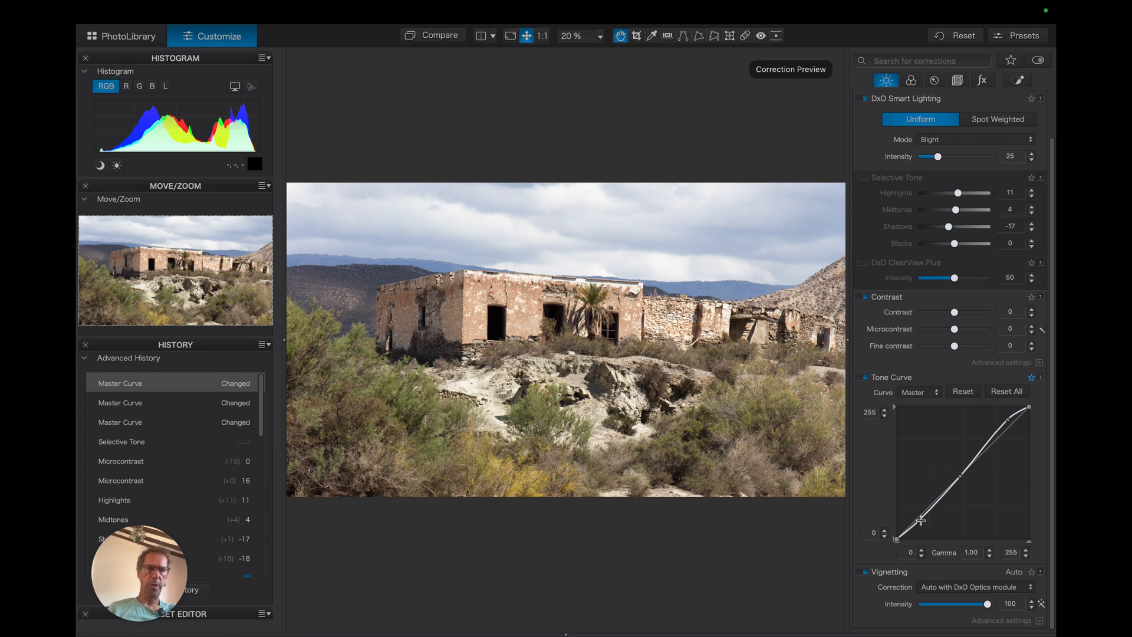
Try contrast values of 39 and 78 in place of the tone curve, switch back to the curve and compare with the original.
{"action": "left_click", "coordinate": [863, 379]}
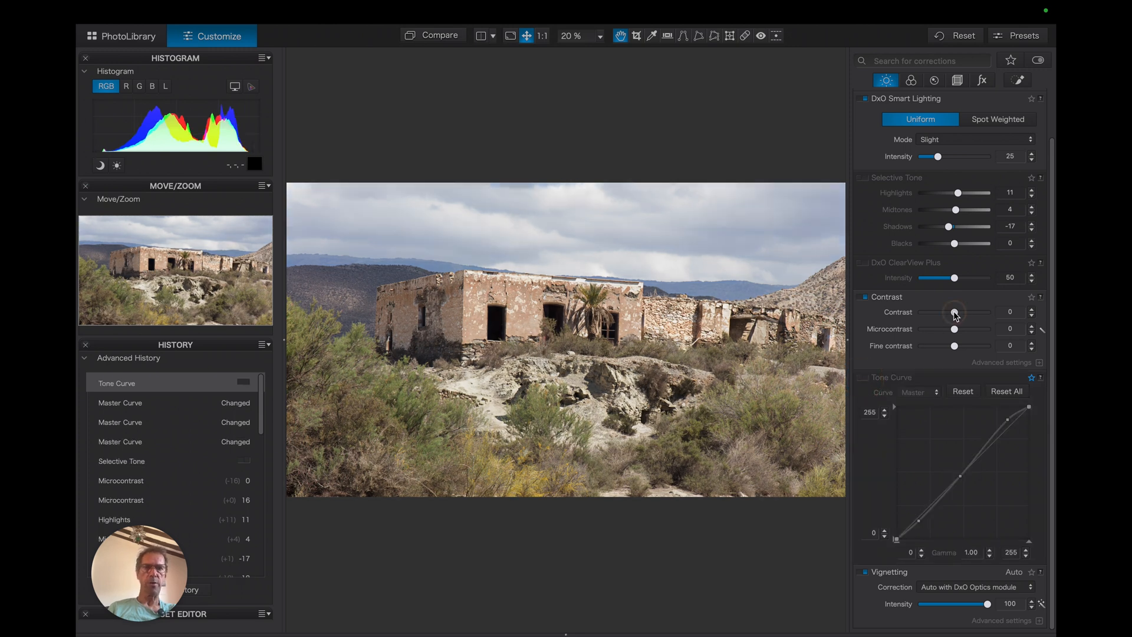
{"action": "left_click_drag", "start_coordinate": [954, 313], "coordinate": [968, 315]}
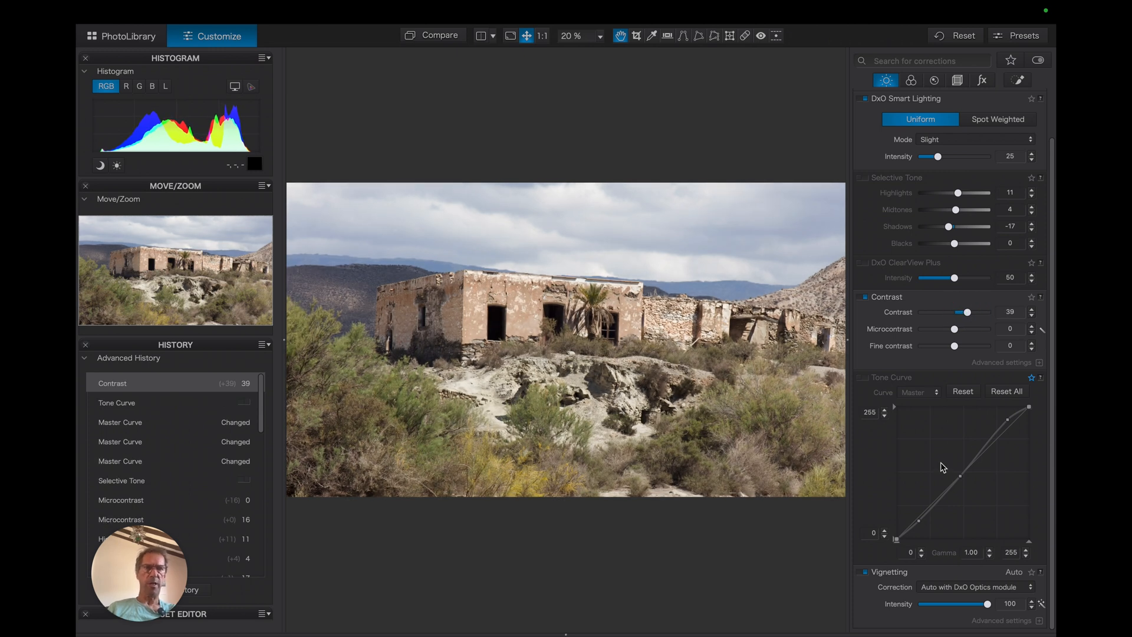
{"action": "left_click_drag", "start_coordinate": [967, 314], "coordinate": [981, 316]}
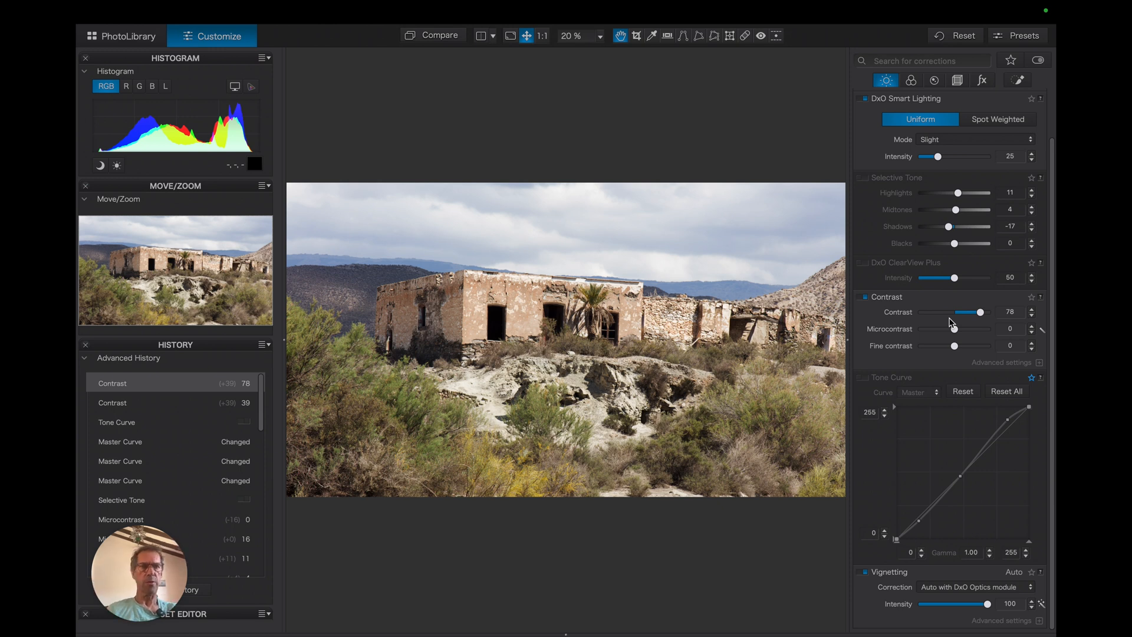
{"action": "left_click", "coordinate": [864, 298]}
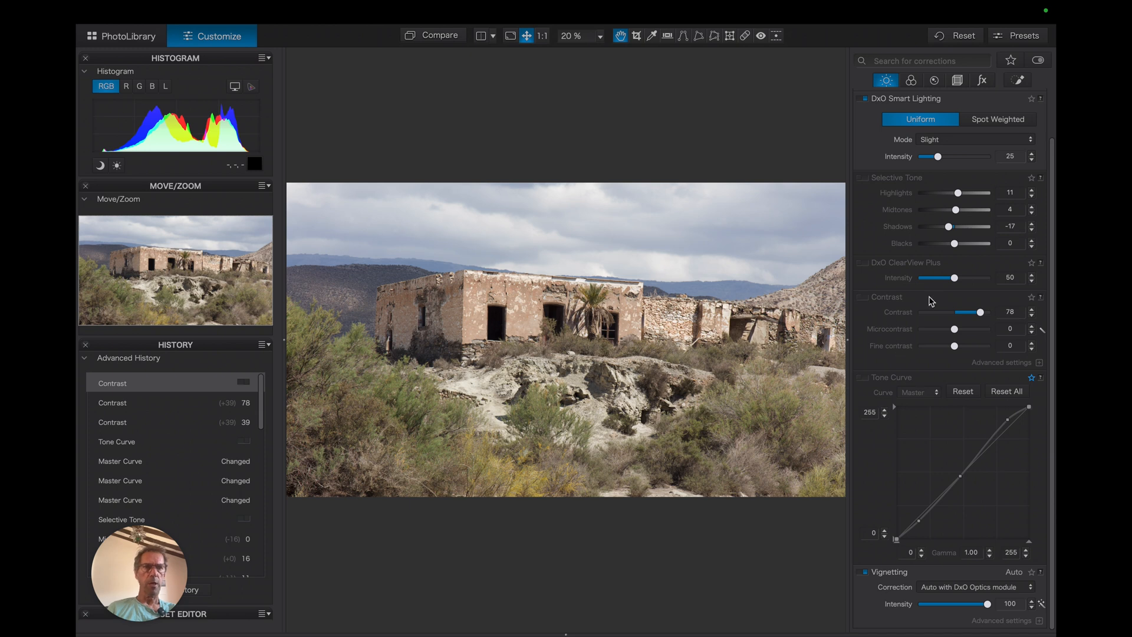
{"action": "left_click", "coordinate": [865, 378]}
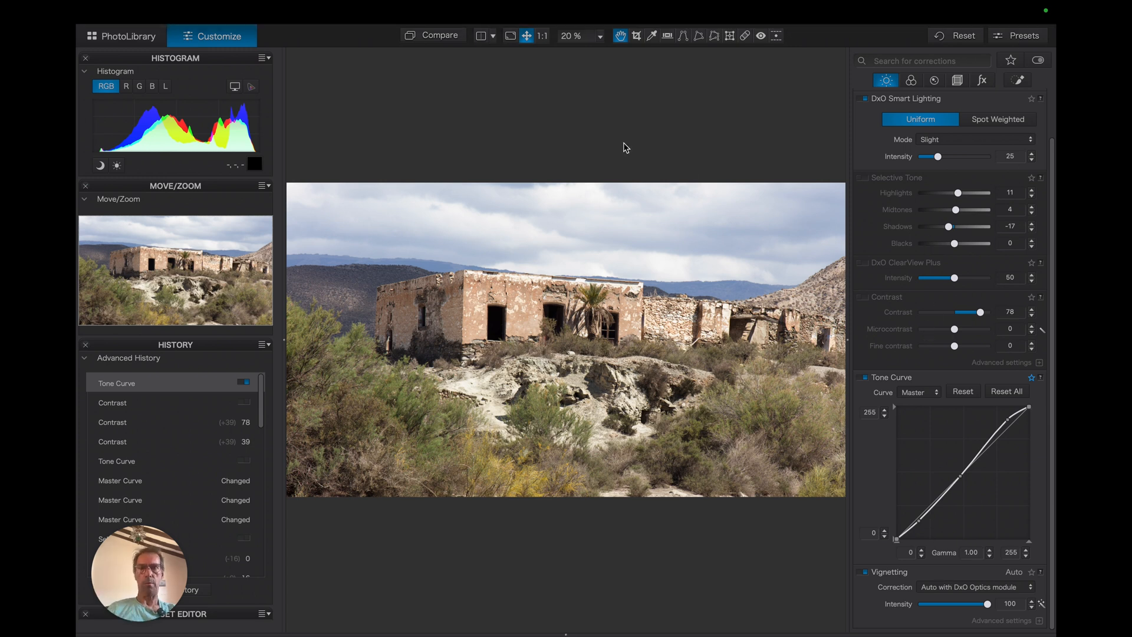
{"action": "left_click", "coordinate": [440, 37]}
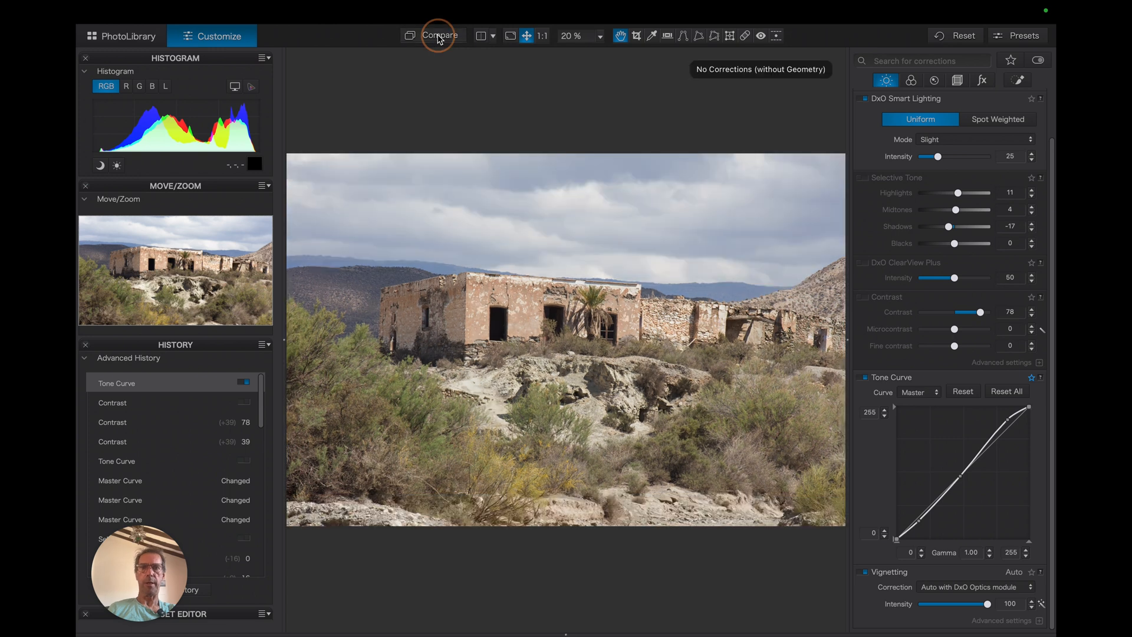
{"action": "left_click", "coordinate": [439, 37]}
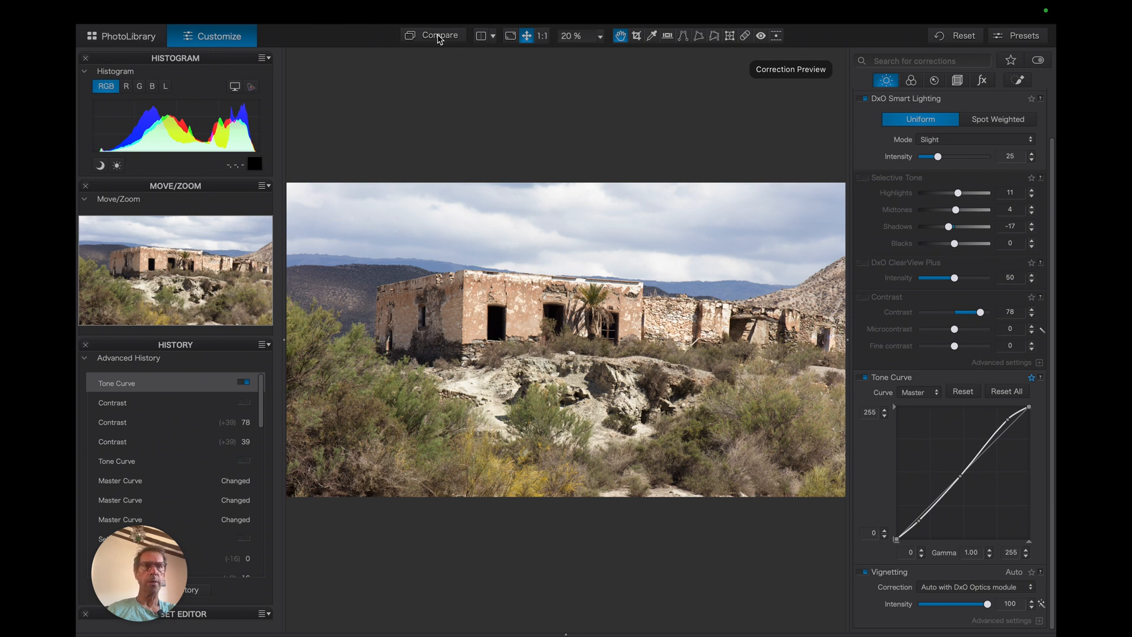
Try cooler white balance temperatures of 4,652 K and 4,799 K with a tint of -25, undoing the temperature and tint changes.
{"action": "left_click", "coordinate": [912, 81]}
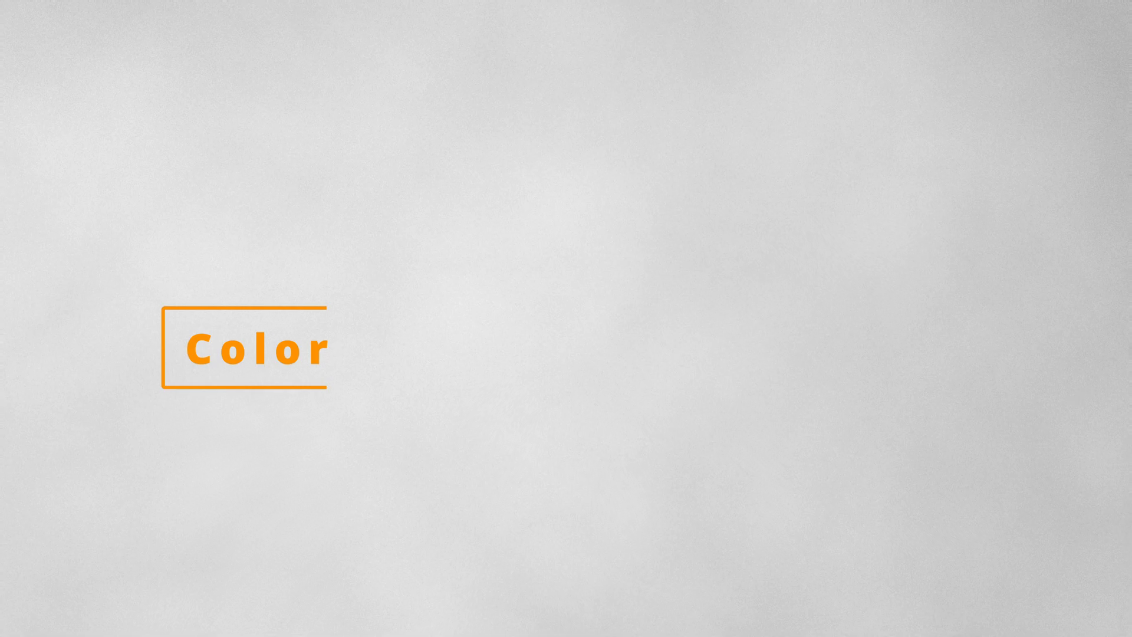
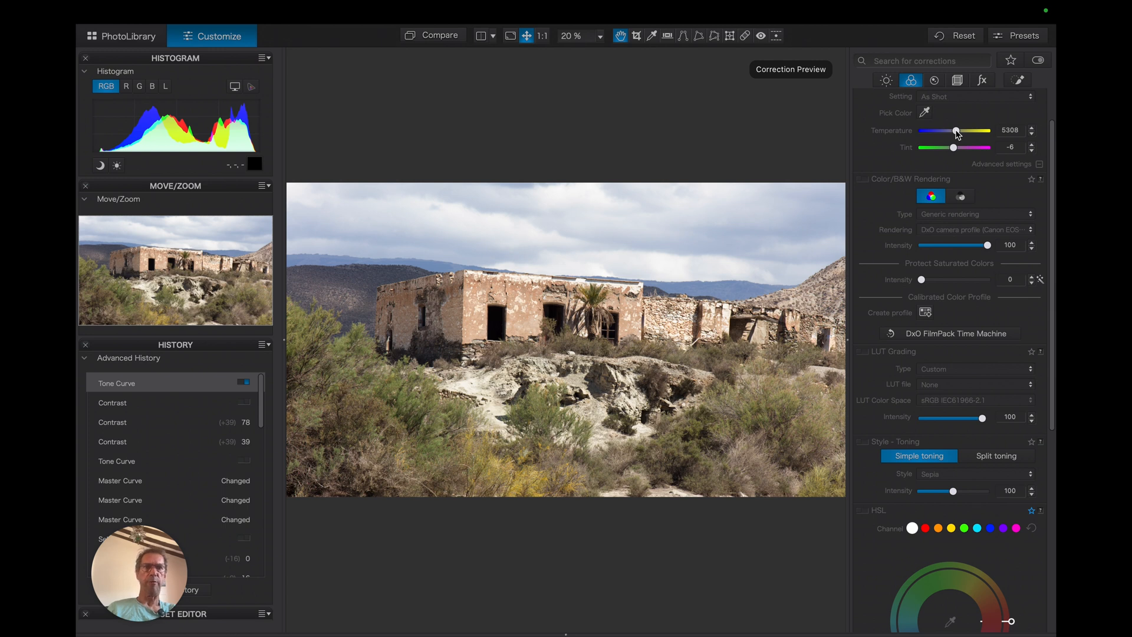
{"action": "left_click", "coordinate": [956, 134]}
{"action": "mouse_move", "coordinate": [956, 134]}
{"action": "left_mouse_down"}
{"action": "mouse_move", "coordinate": [946, 134]}
{"action": "mouse_move", "coordinate": [956, 131]}
{"action": "left_mouse_up"}
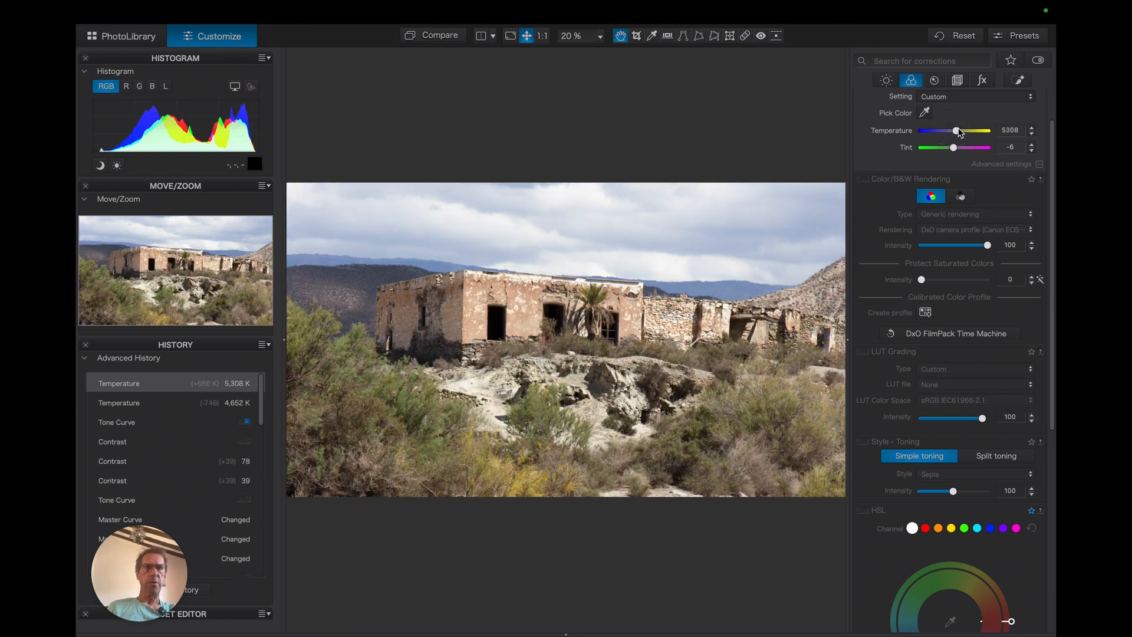
{"action": "left_click_drag", "start_coordinate": [958, 133], "coordinate": [951, 150]}
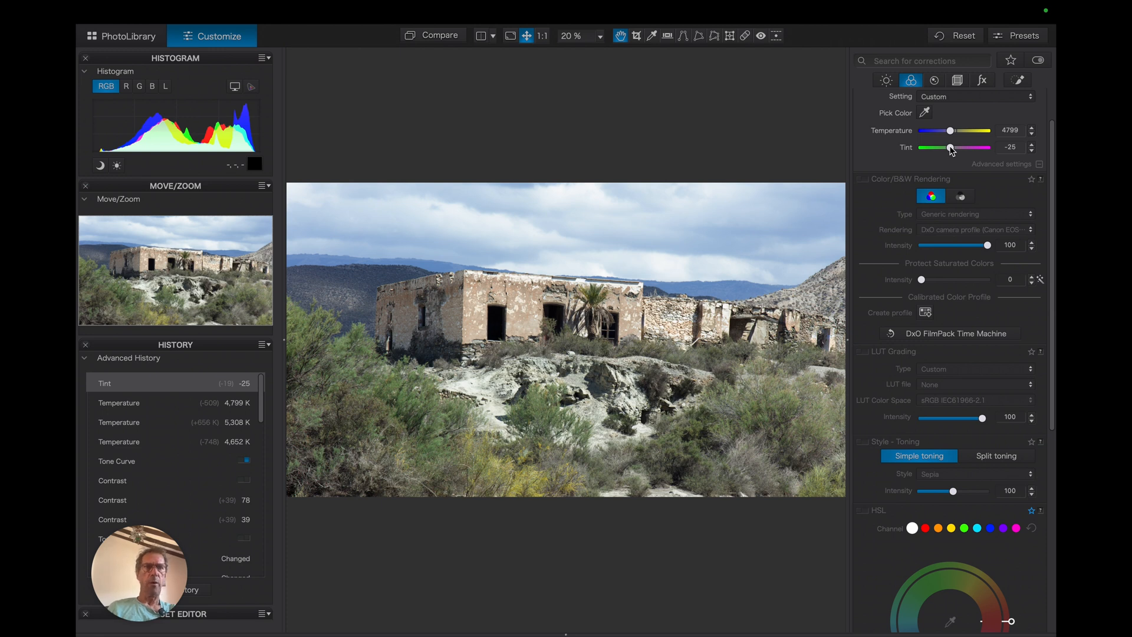
{"action": "key", "text": "super+z"}
{"action": "key", "text": "super+z"}
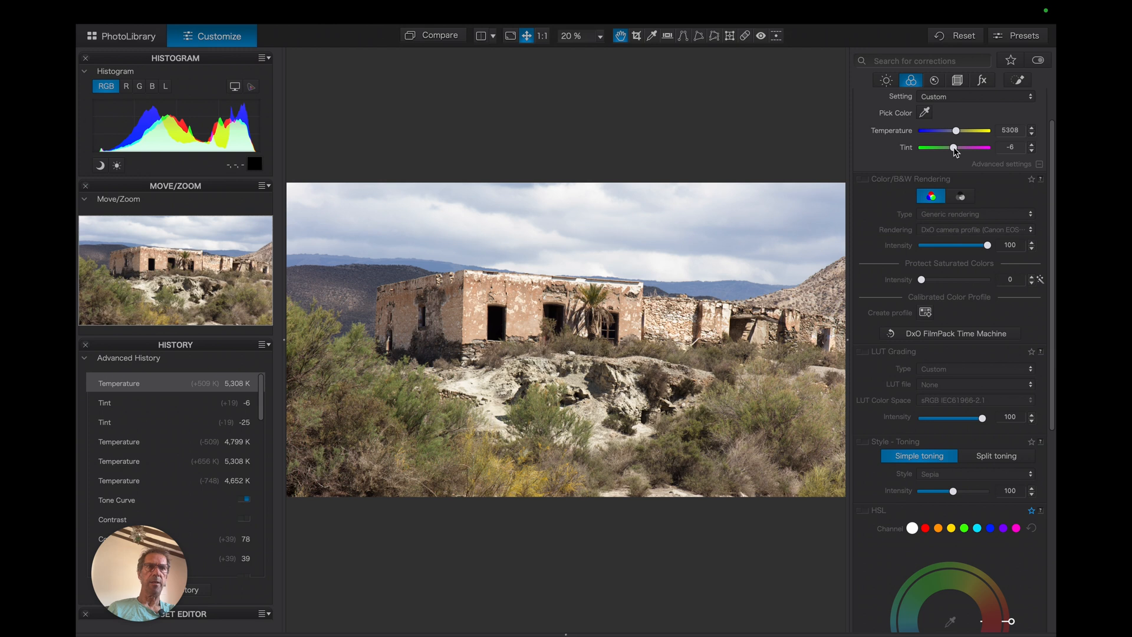
{"action": "left_click", "coordinate": [956, 151]}
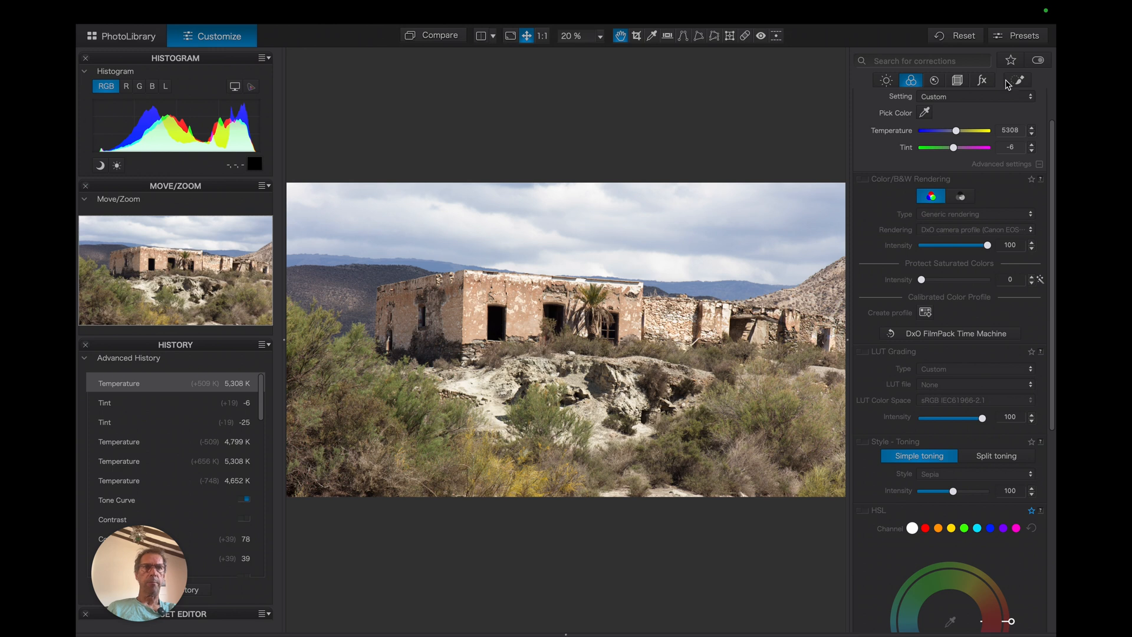
Set the white balance of the photo to As Shot.
{"action": "left_click", "coordinate": [1031, 96]}
{"action": "scroll", "coordinate": [948, 66], "scroll_direction": "up", "scroll_amount": 3}
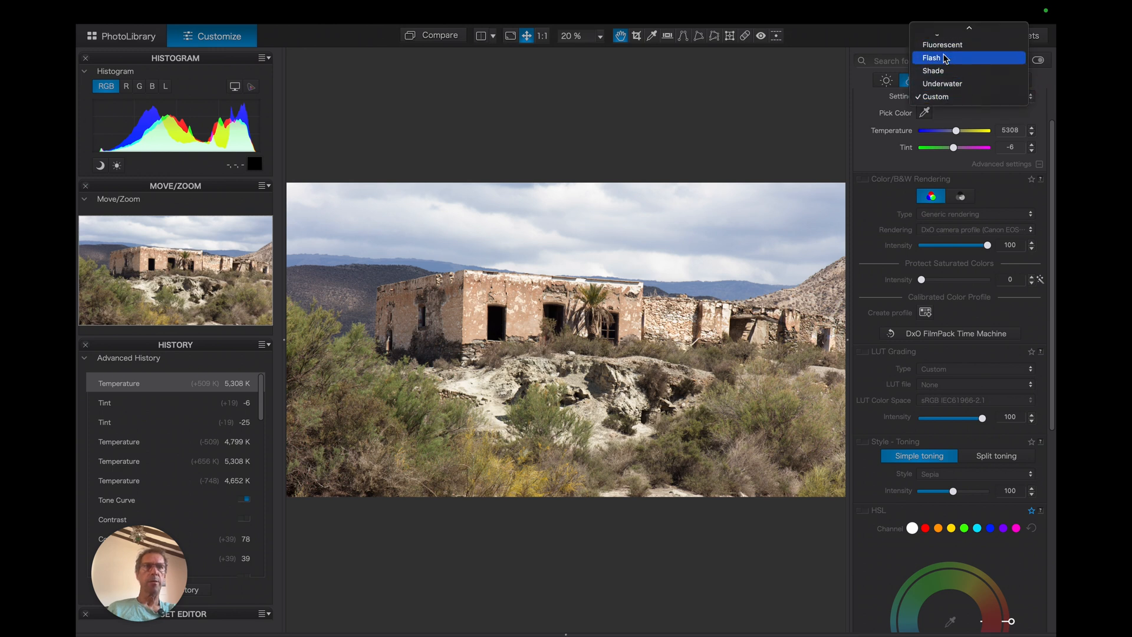
{"action": "left_click", "coordinate": [938, 32]}
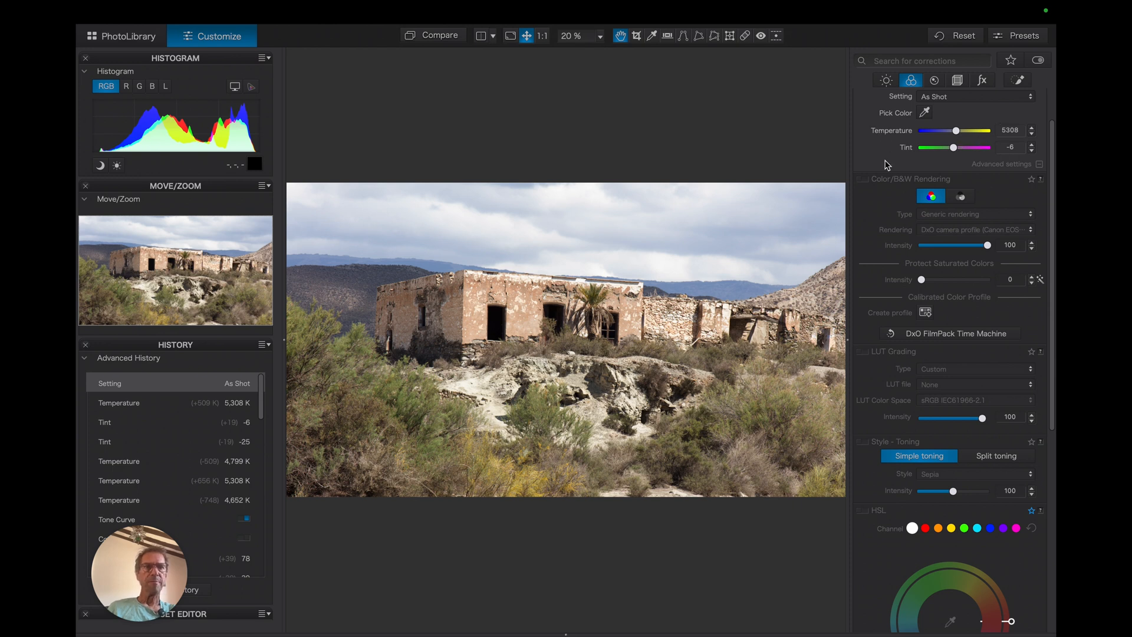
Enable Color Rendering with the DxO camera profile (Canon EOS 5DS) at intensity 74 and compare the photo with the original.
{"action": "scroll", "coordinate": [884, 204], "scroll_direction": "down", "scroll_amount": 2}
{"action": "scroll", "coordinate": [884, 204], "scroll_direction": "down", "scroll_amount": 1}
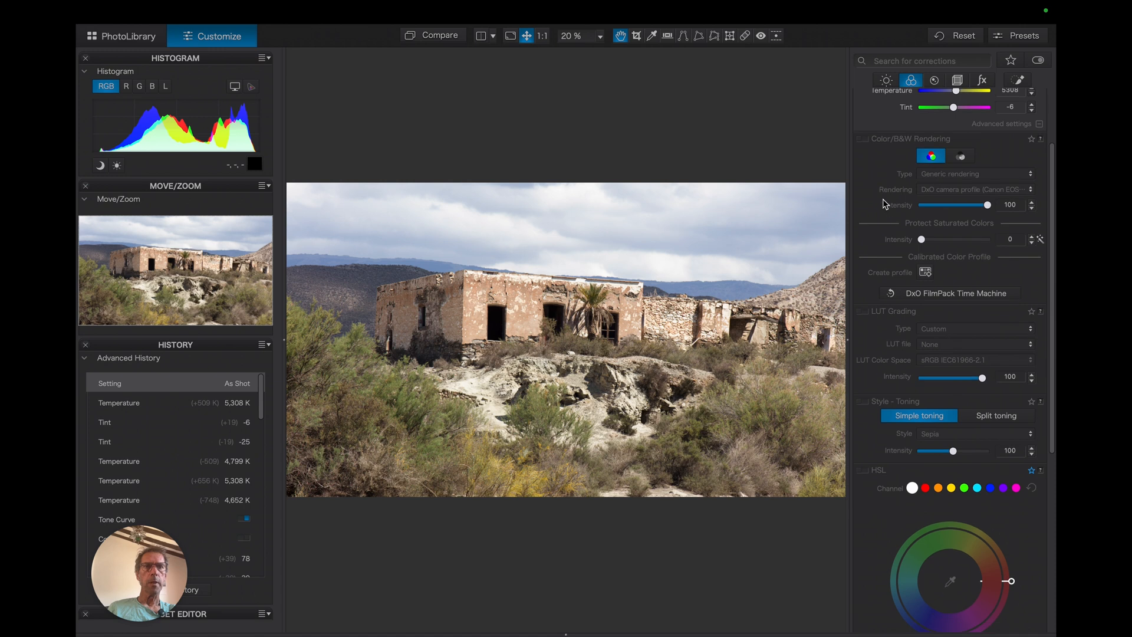
{"action": "left_click", "coordinate": [863, 141]}
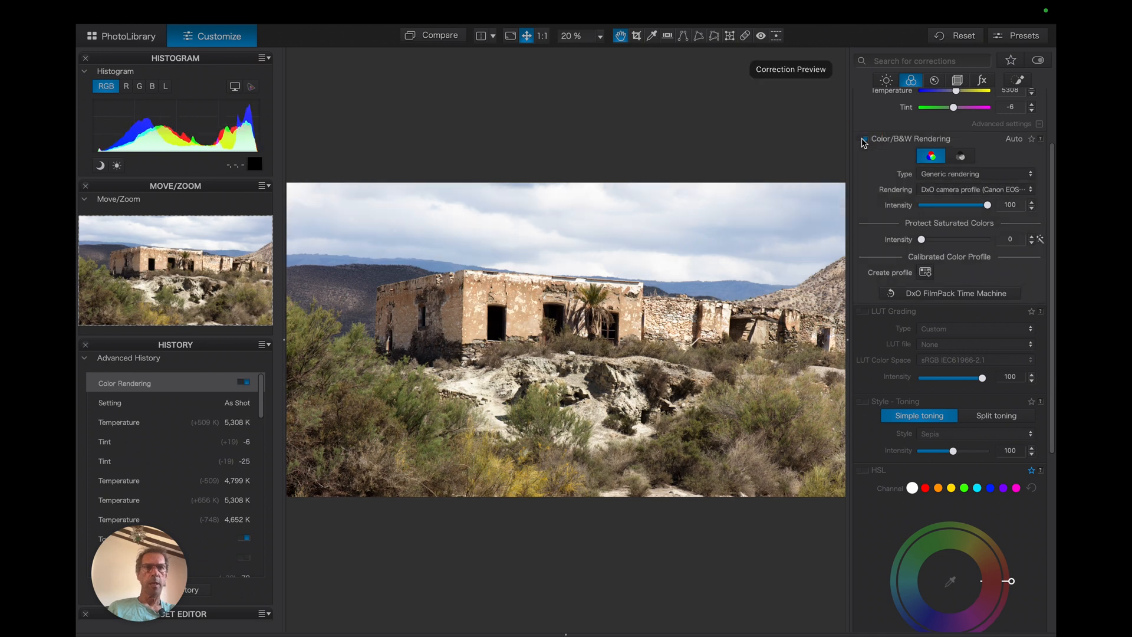
{"action": "left_click", "coordinate": [1030, 192]}
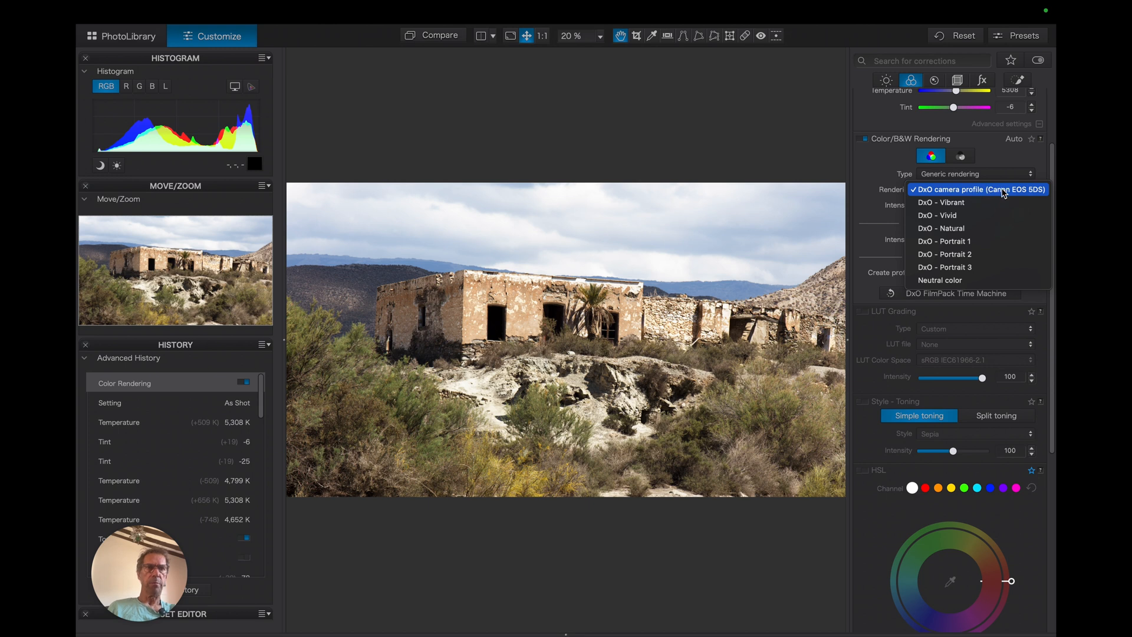
{"action": "left_click", "coordinate": [1005, 192]}
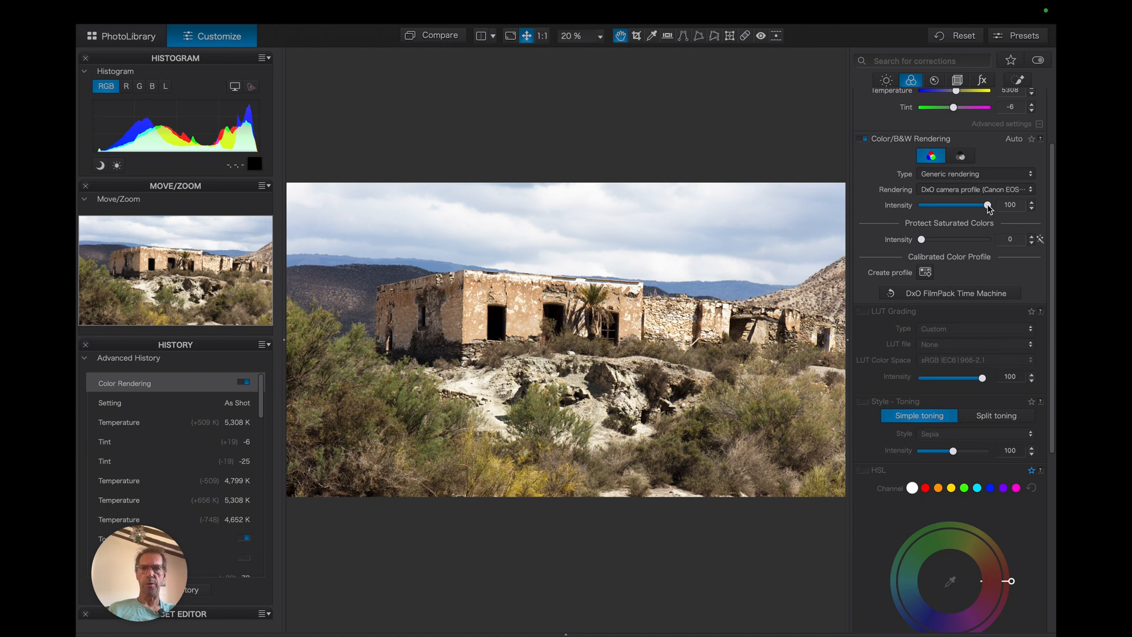
{"action": "mouse_move", "coordinate": [988, 207]}
{"action": "left_mouse_down"}
{"action": "mouse_move", "coordinate": [926, 211]}
{"action": "mouse_move", "coordinate": [971, 216]}
{"action": "left_mouse_up"}
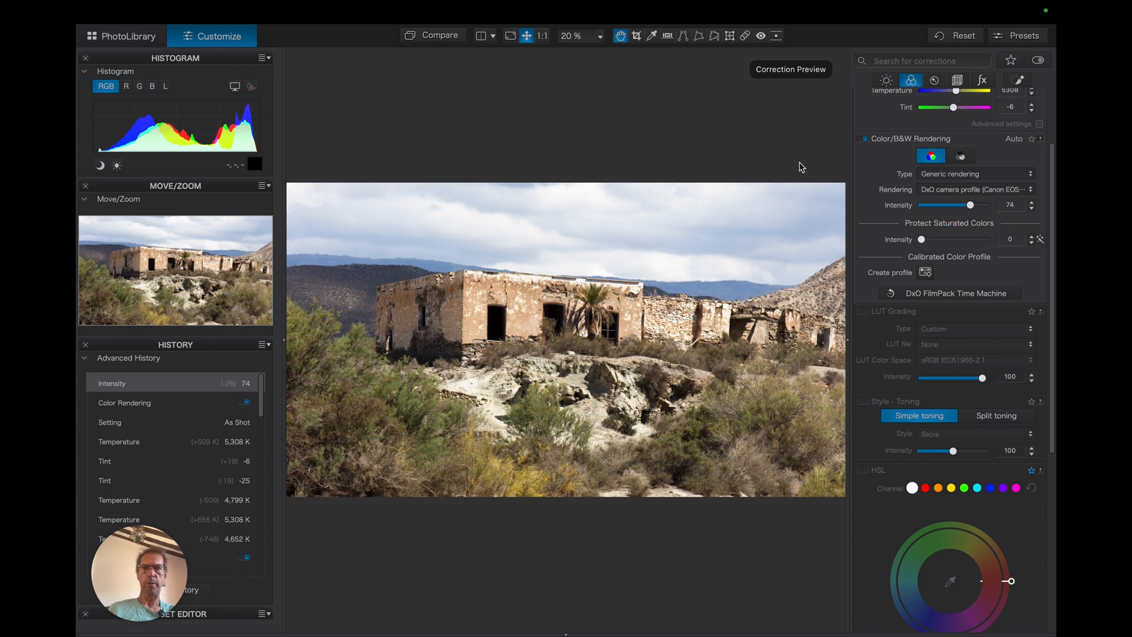
{"action": "left_click", "coordinate": [437, 38]}
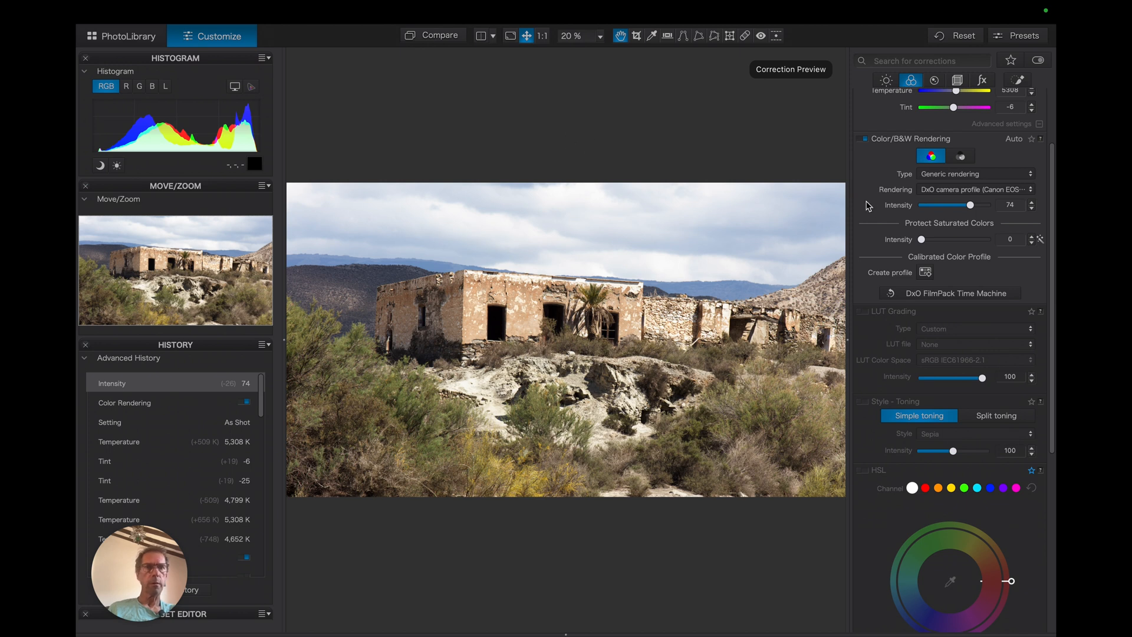
Set the HSL orange channel's saturation to 34 and luminance to 17.
{"action": "scroll", "coordinate": [875, 210], "scroll_direction": "down", "scroll_amount": 3}
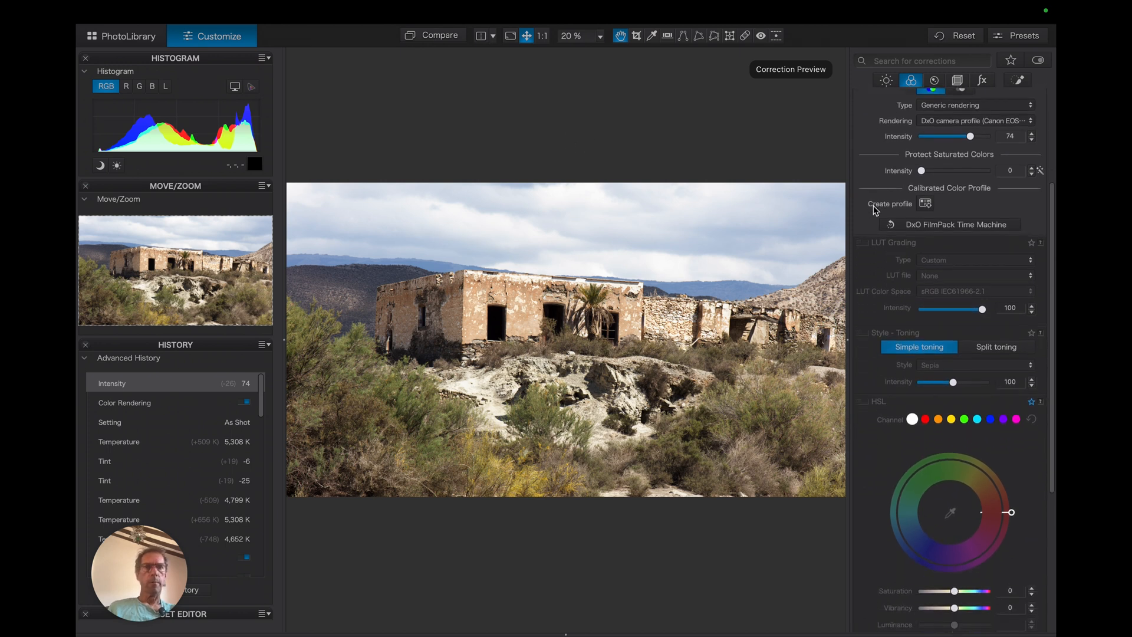
{"action": "scroll", "coordinate": [874, 178], "scroll_direction": "down", "scroll_amount": 6}
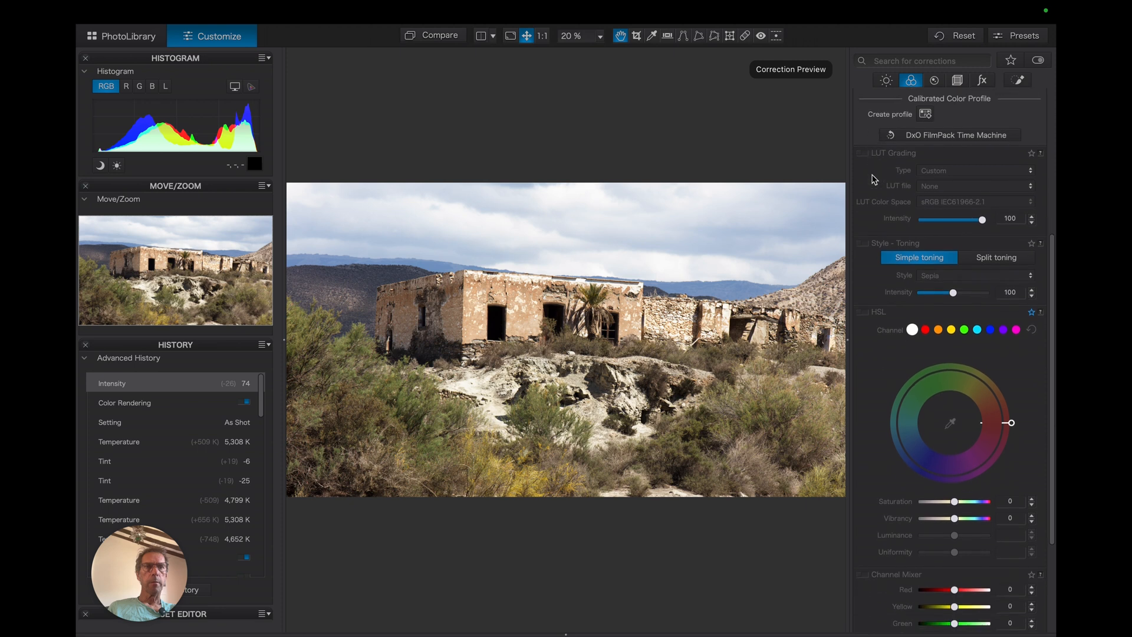
{"action": "scroll", "coordinate": [874, 179], "scroll_direction": "down", "scroll_amount": 3}
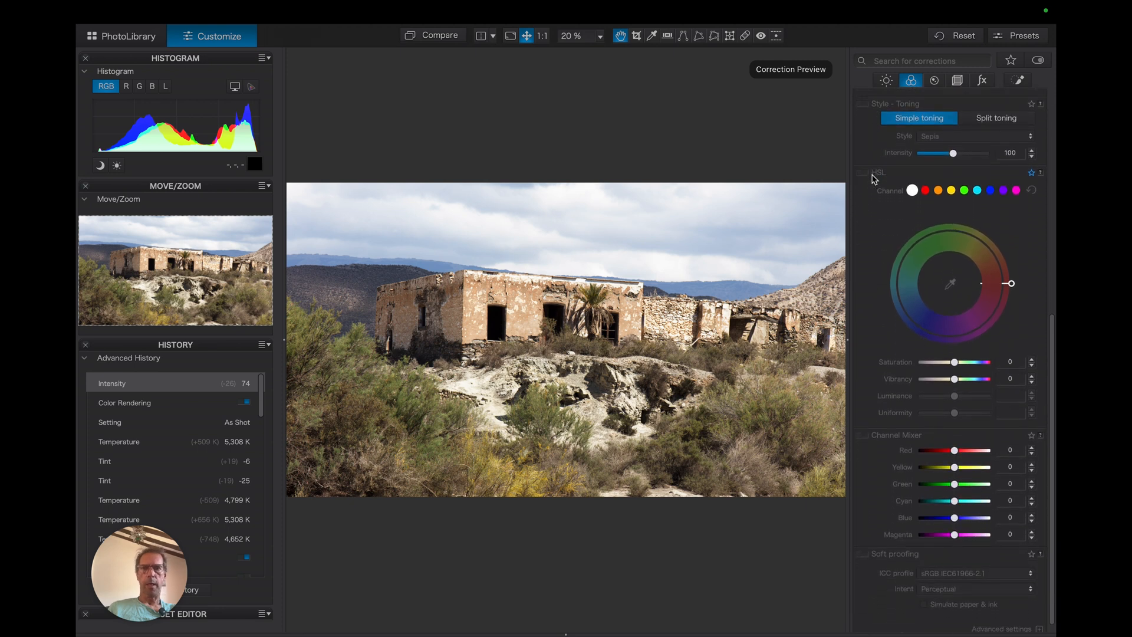
{"action": "left_click", "coordinate": [939, 190]}
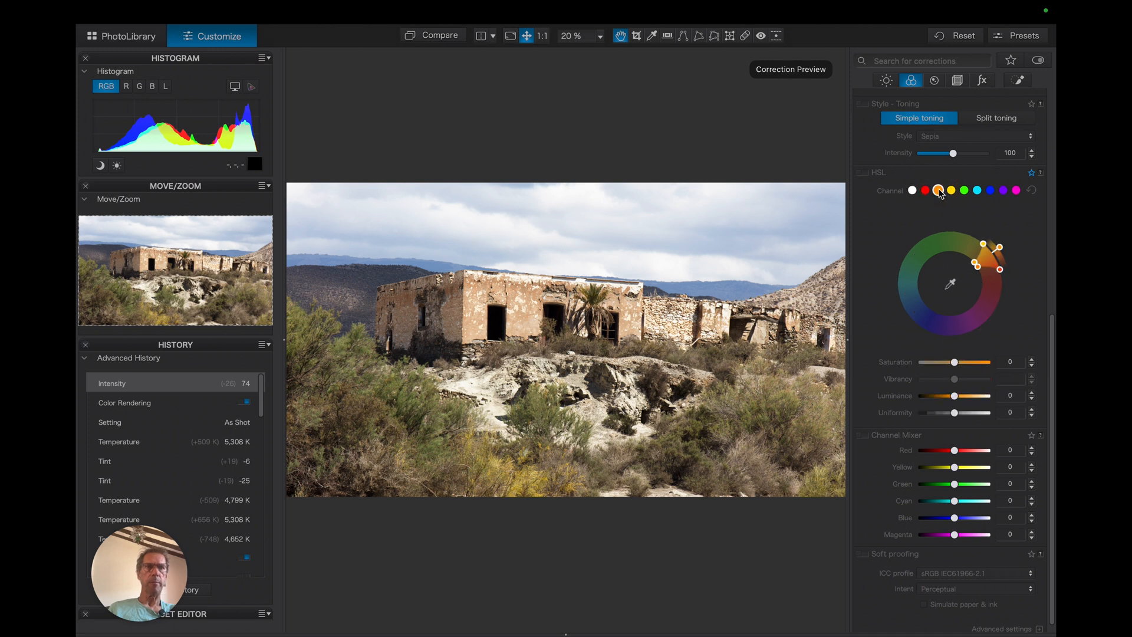
{"action": "left_click", "coordinate": [955, 362]}
{"action": "left_click_drag", "start_coordinate": [955, 364], "coordinate": [959, 397]}
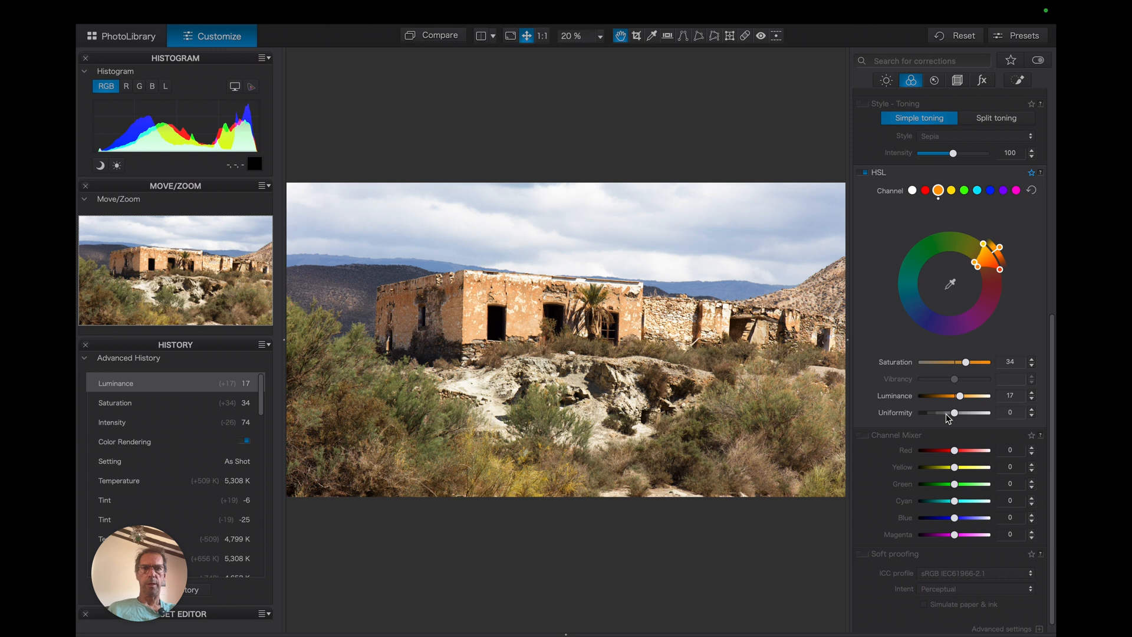
Center the HSL green channel on a hue picked from the bushes in the photo and set its saturation to 20.
{"action": "left_click", "coordinate": [965, 190]}
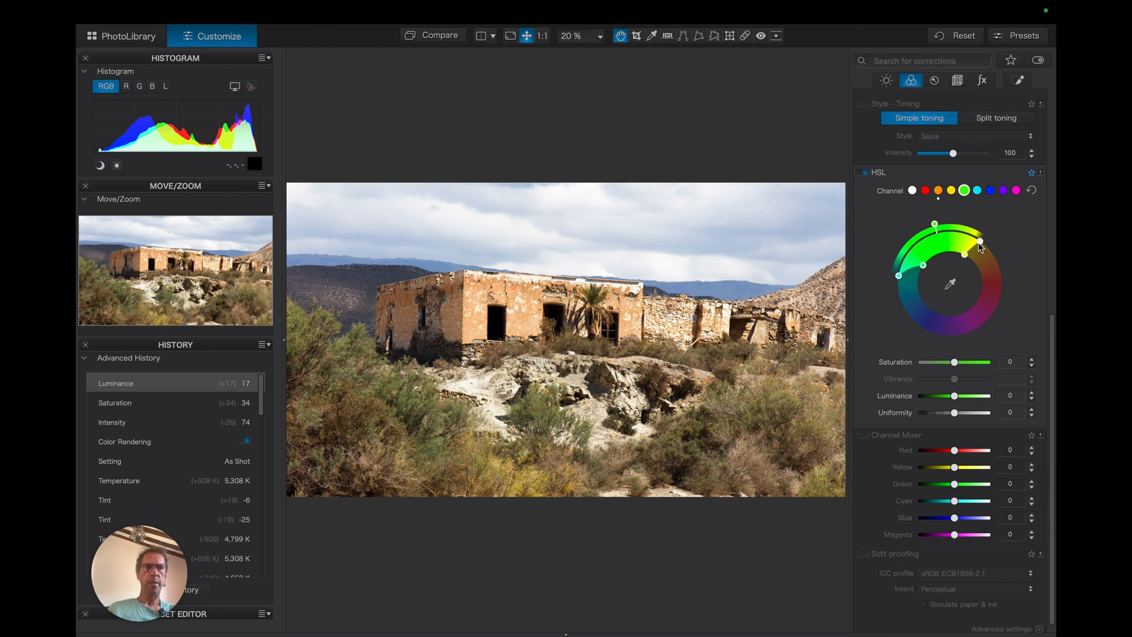
{"action": "left_click", "coordinate": [951, 286]}
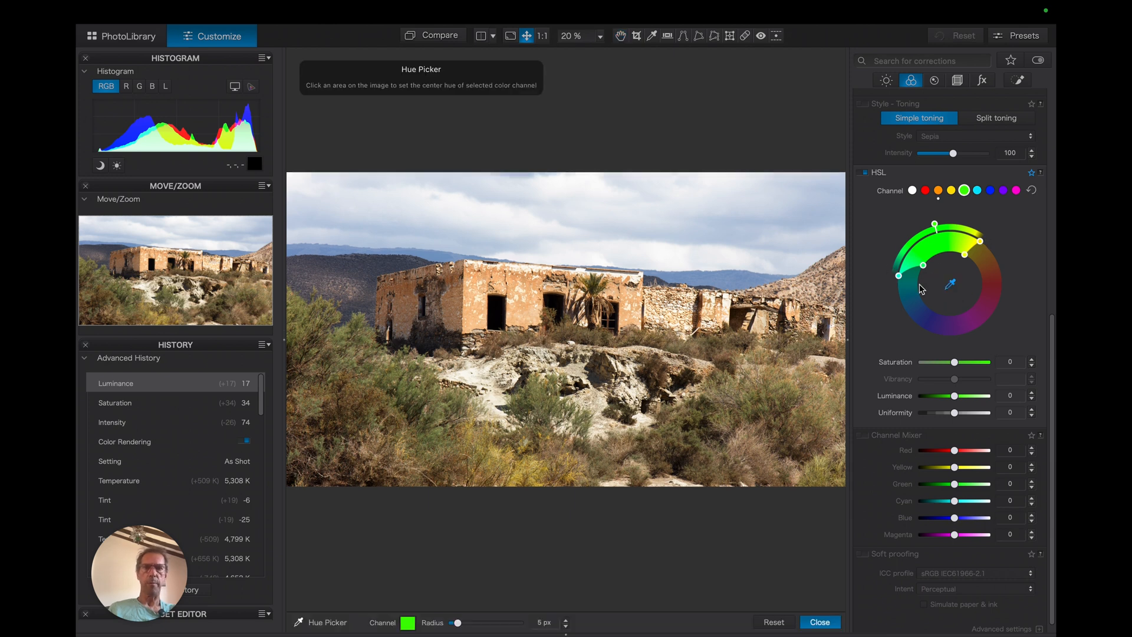
{"action": "left_click", "coordinate": [452, 390]}
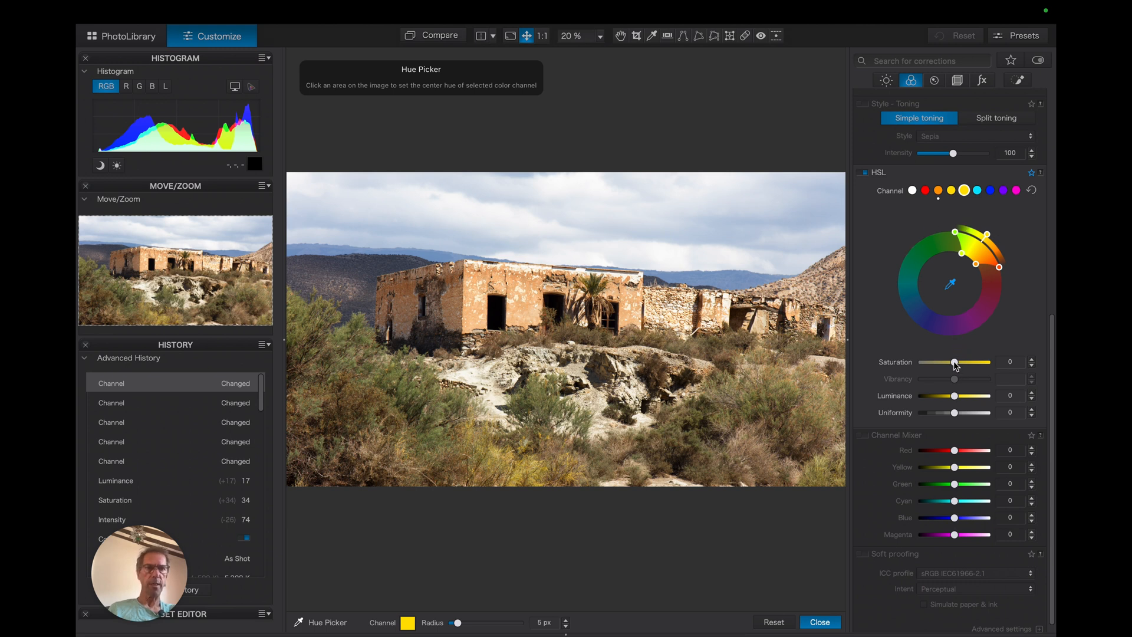
{"action": "left_click_drag", "start_coordinate": [955, 365], "coordinate": [962, 365]}
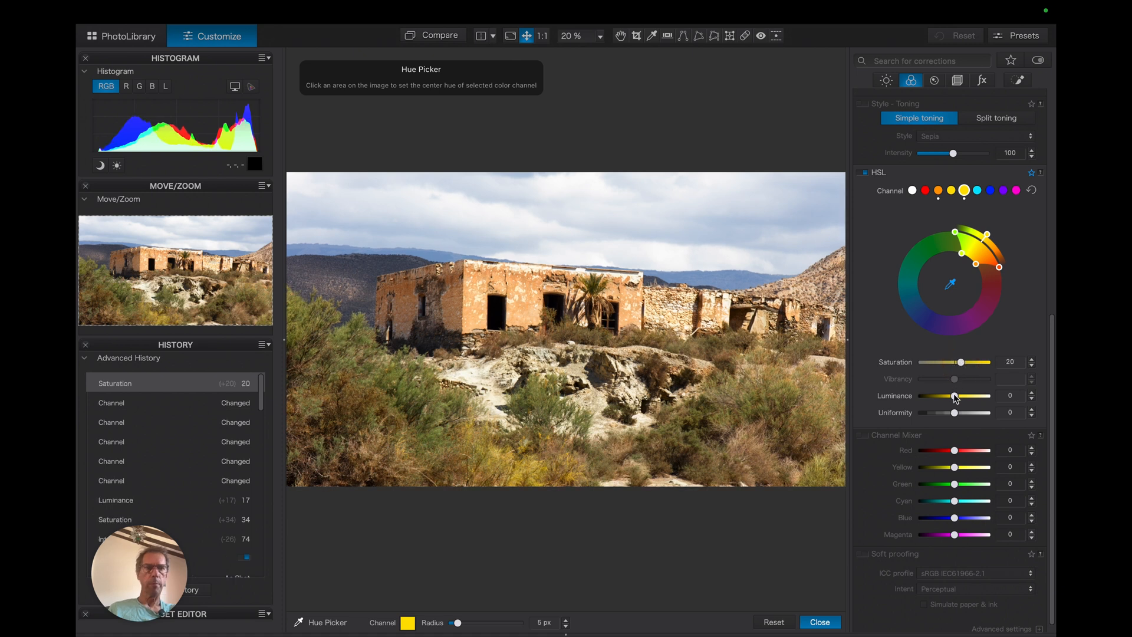
Set the HSL green channel's luminance to 19 and compare the photo with the original.
{"action": "left_click_drag", "start_coordinate": [956, 399], "coordinate": [962, 399]}
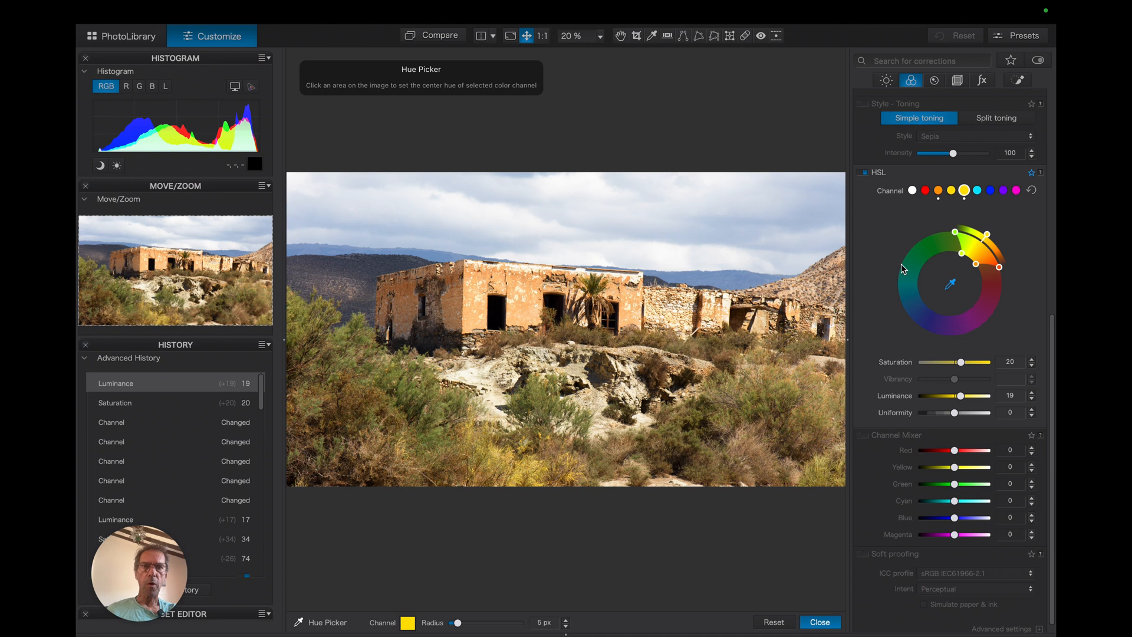
{"action": "left_click", "coordinate": [440, 36]}
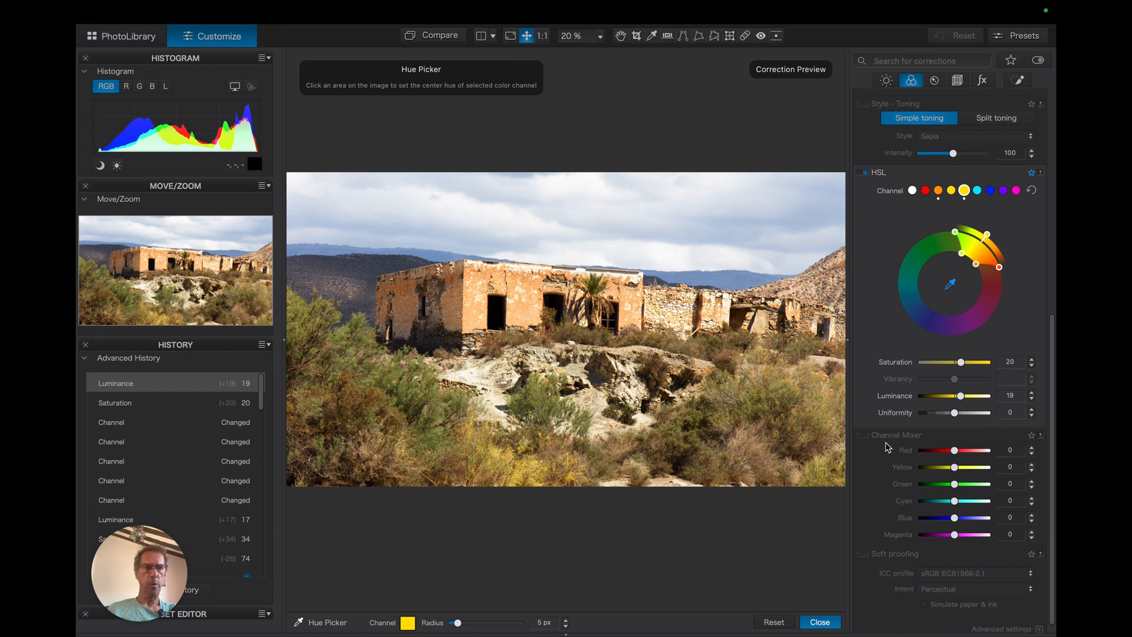
Fine-tune the green end of the HSL green channel's hue range and close the Hue Picker.
{"action": "scroll", "coordinate": [901, 203], "scroll_direction": "down", "scroll_amount": 1}
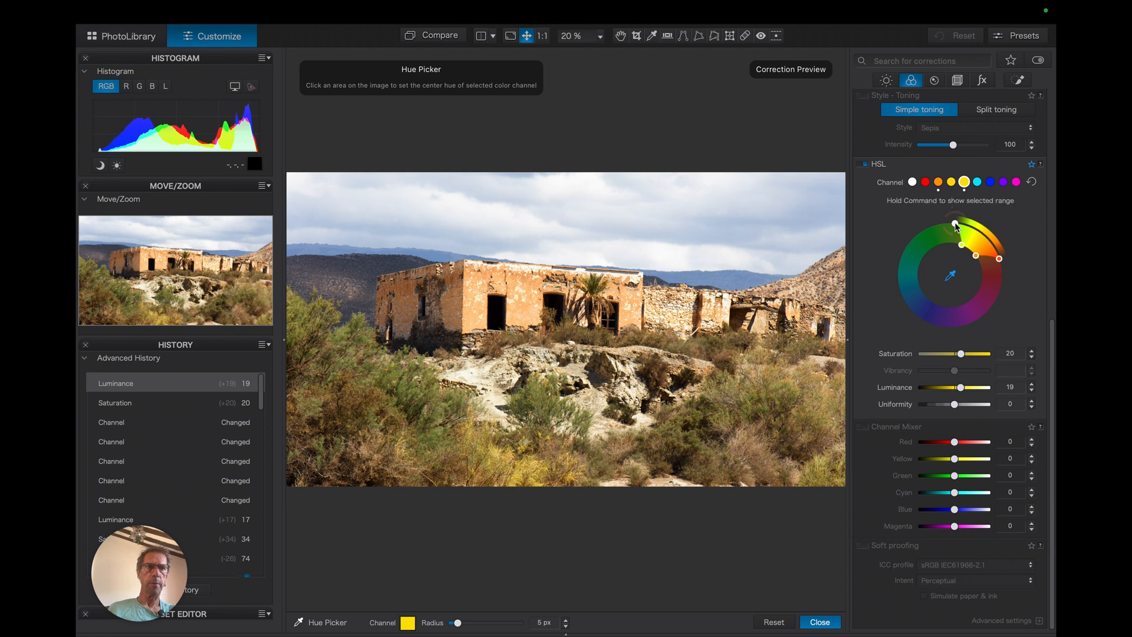
{"action": "mouse_move", "coordinate": [956, 227]}
{"action": "left_mouse_down"}
{"action": "mouse_move", "coordinate": [971, 234]}
{"action": "mouse_move", "coordinate": [956, 230]}
{"action": "left_mouse_up"}
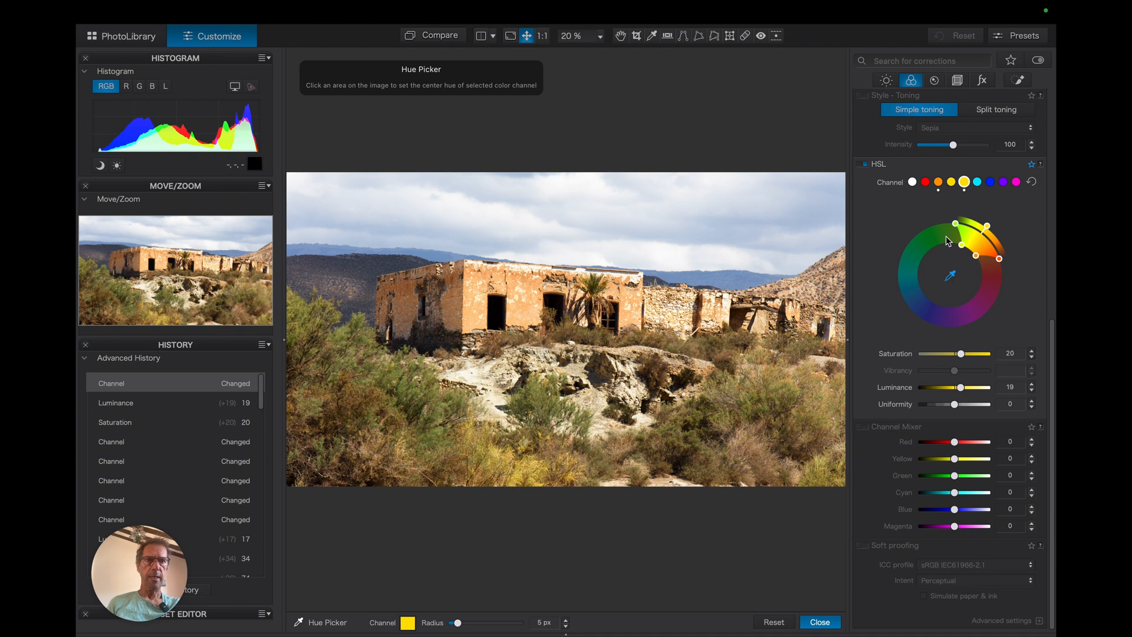
{"action": "left_click", "coordinate": [951, 277]}
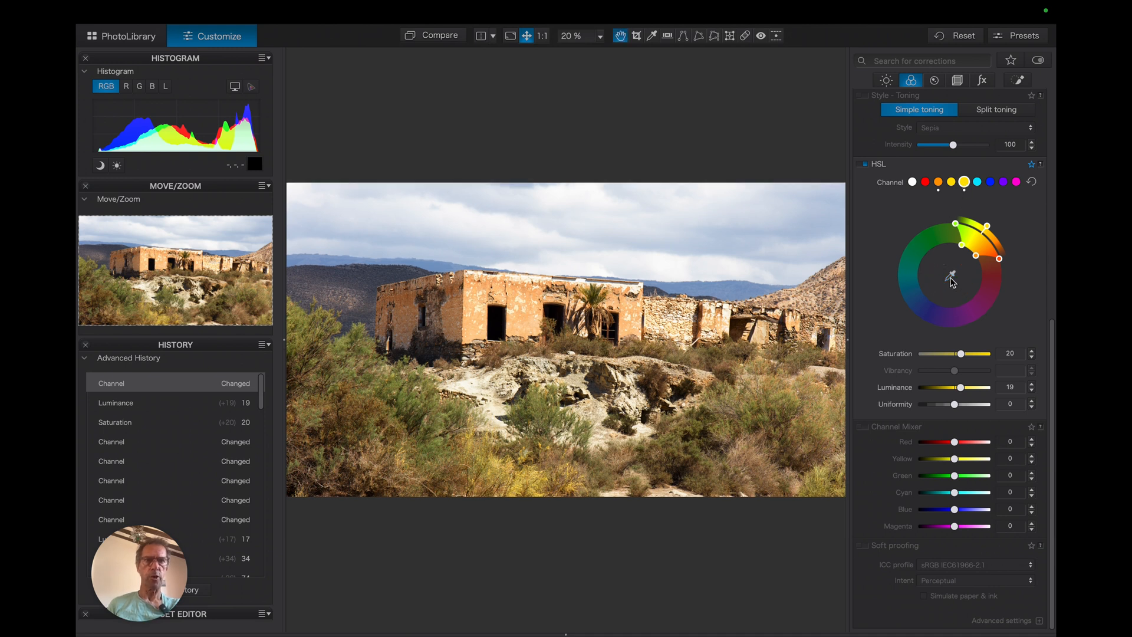
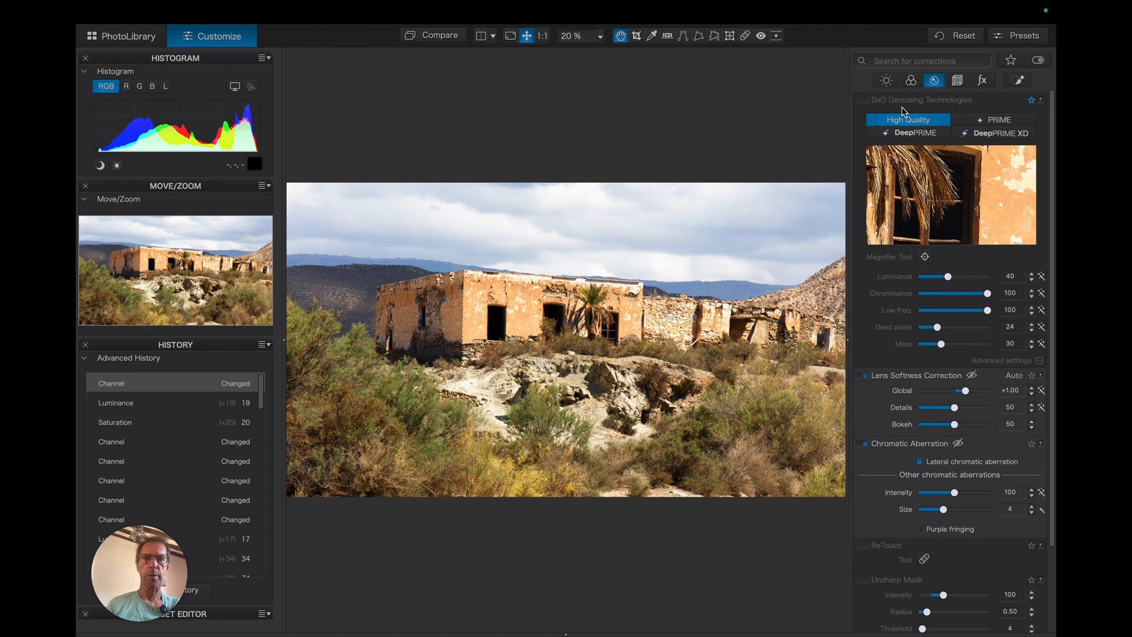
Add a local control point mask on the building's dark doorway and set its shadows to 43 and blacks to 16.
{"action": "left_click", "coordinate": [1020, 81]}
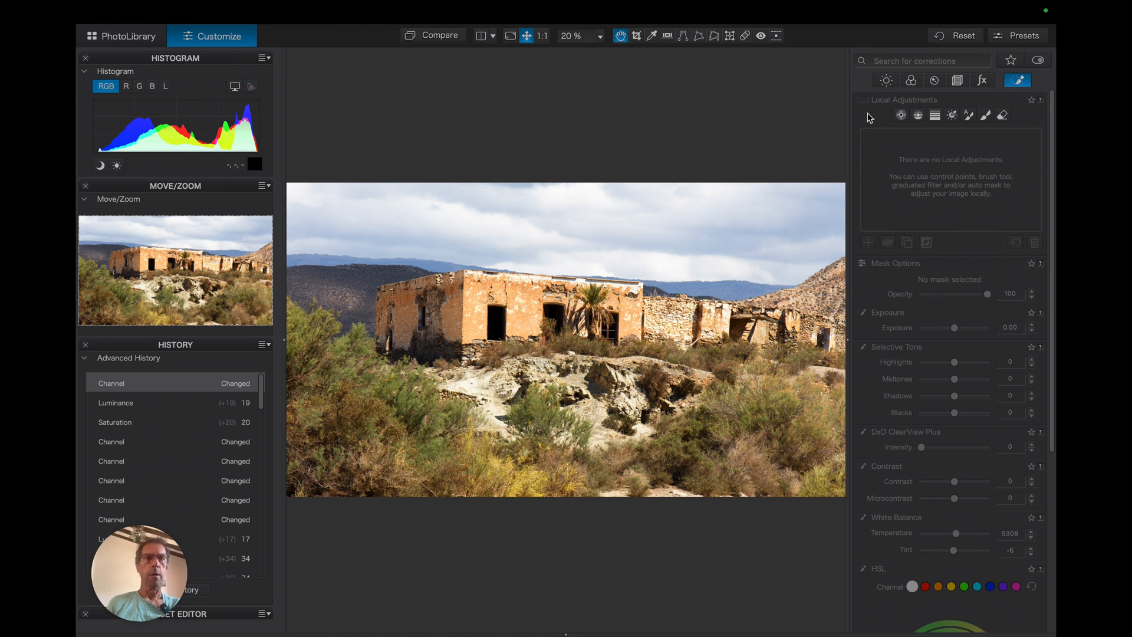
{"action": "left_click", "coordinate": [901, 116]}
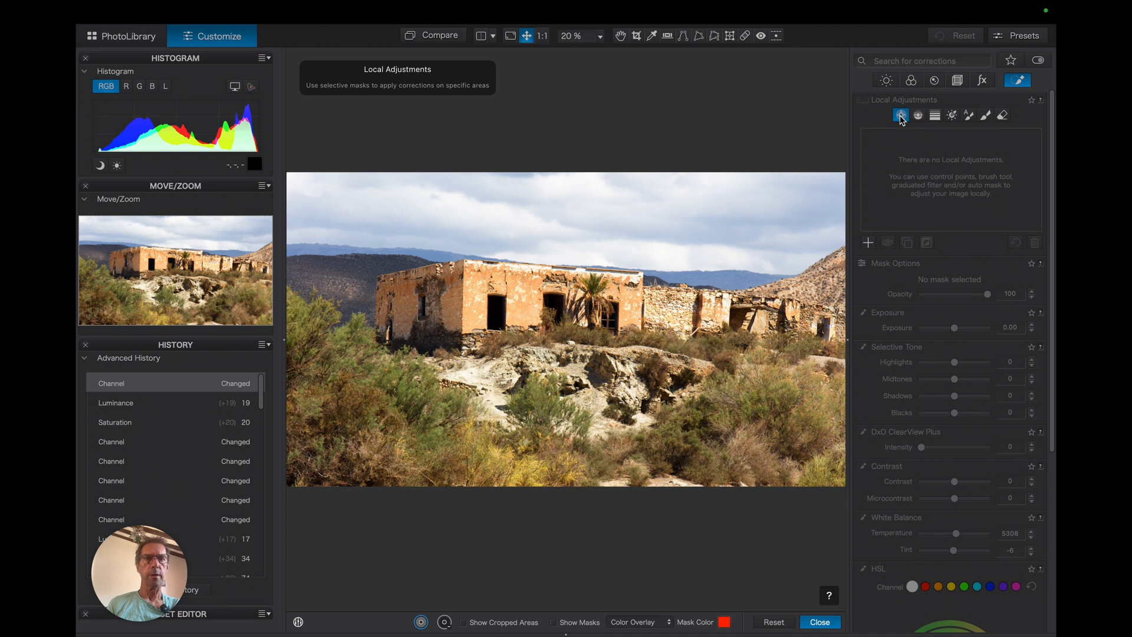
{"action": "left_click", "coordinate": [496, 311]}
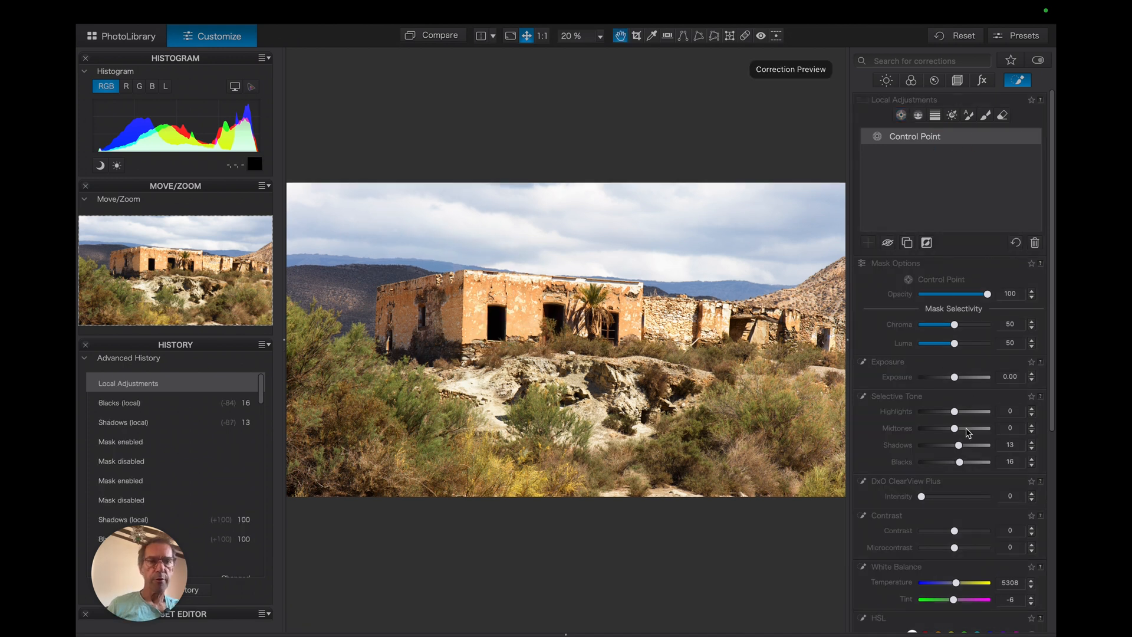
{"action": "left_click_drag", "start_coordinate": [959, 446], "coordinate": [968, 446]}
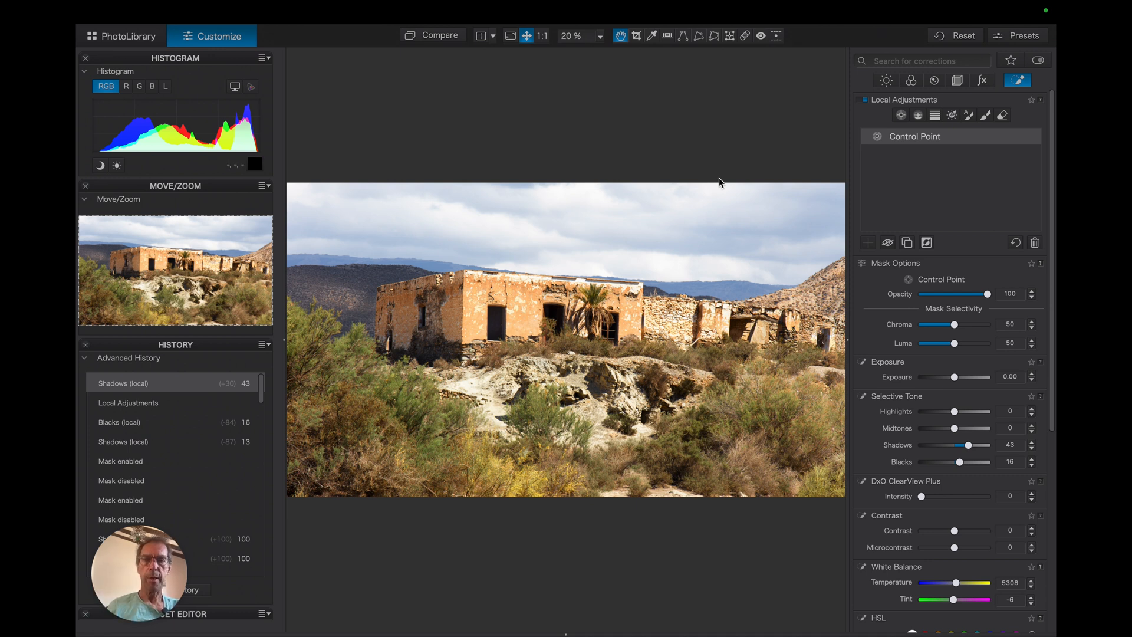
Duplicate the doorway's control point mask twice and place the copies on the two dark openings to the right of the doorway.
{"action": "left_click", "coordinate": [878, 138]}
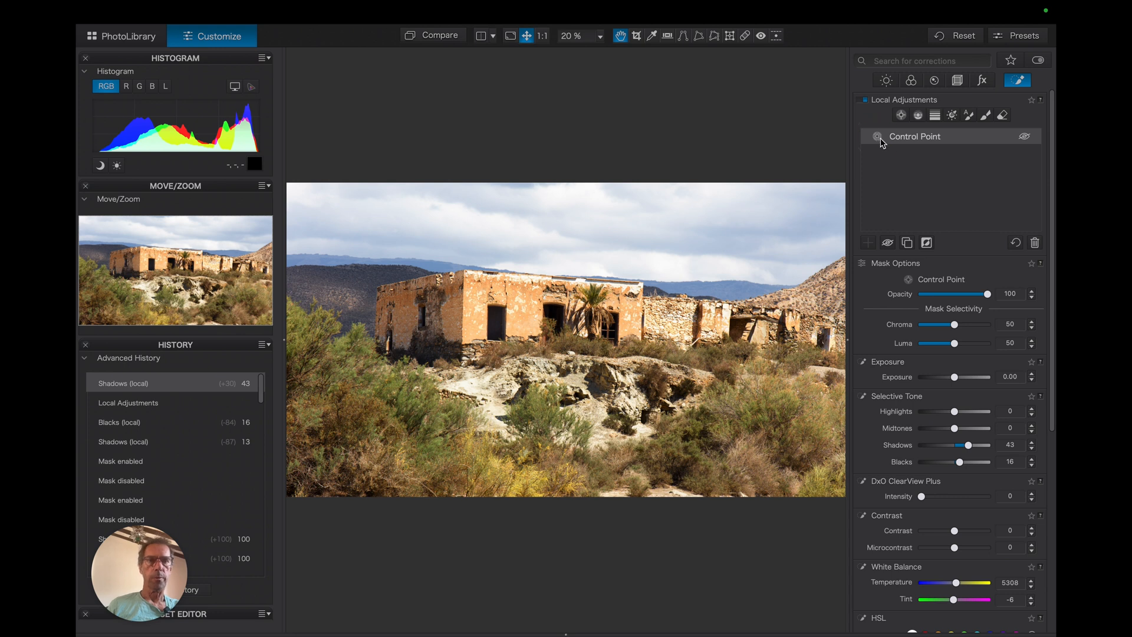
{"action": "left_click", "coordinate": [907, 243]}
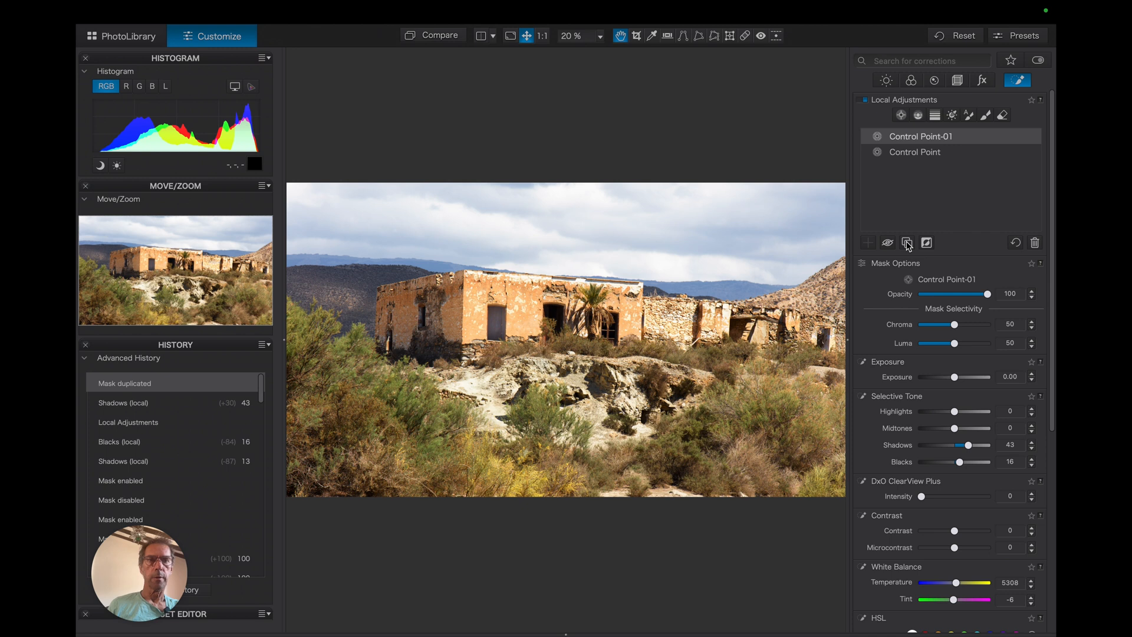
{"action": "left_click_drag", "start_coordinate": [554, 316], "coordinate": [555, 315]}
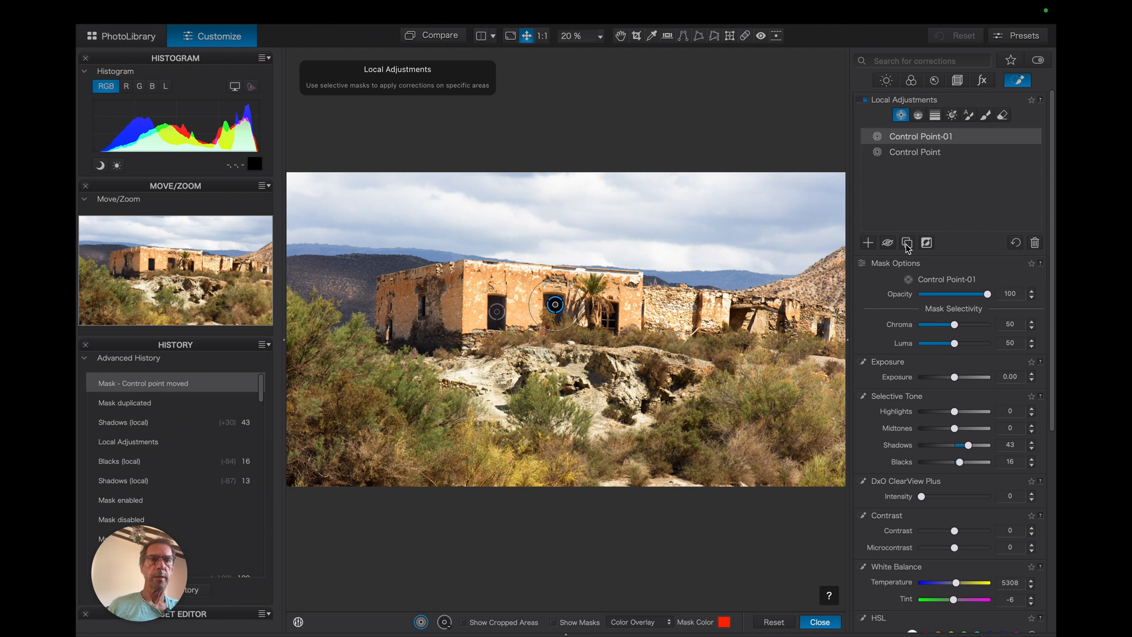
{"action": "left_click", "coordinate": [907, 244]}
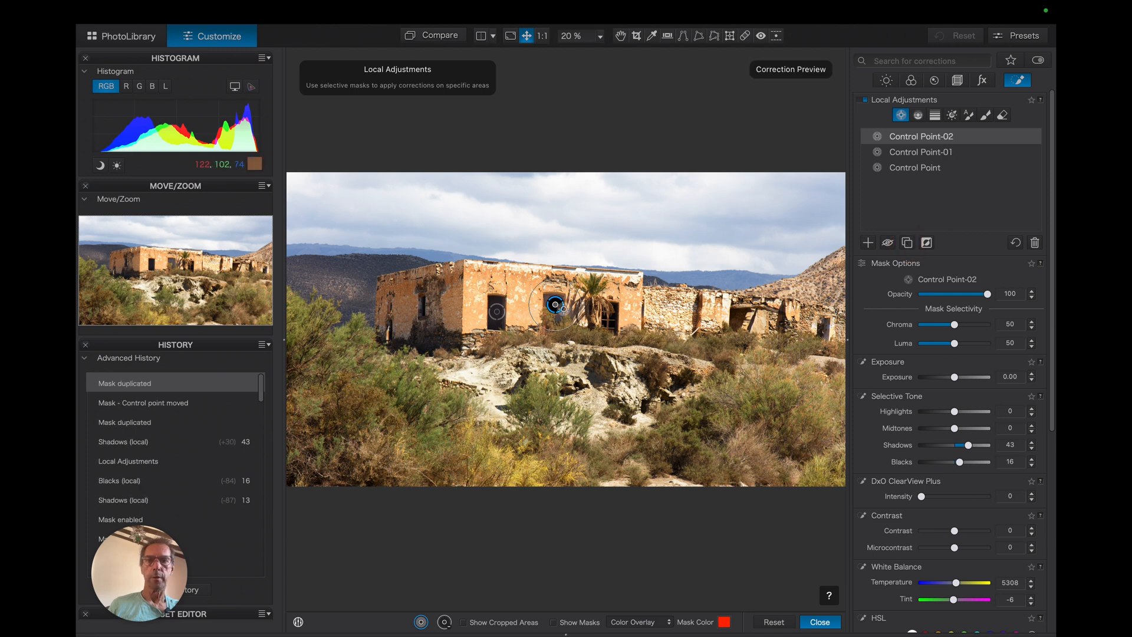
{"action": "left_click_drag", "start_coordinate": [554, 305], "coordinate": [611, 321]}
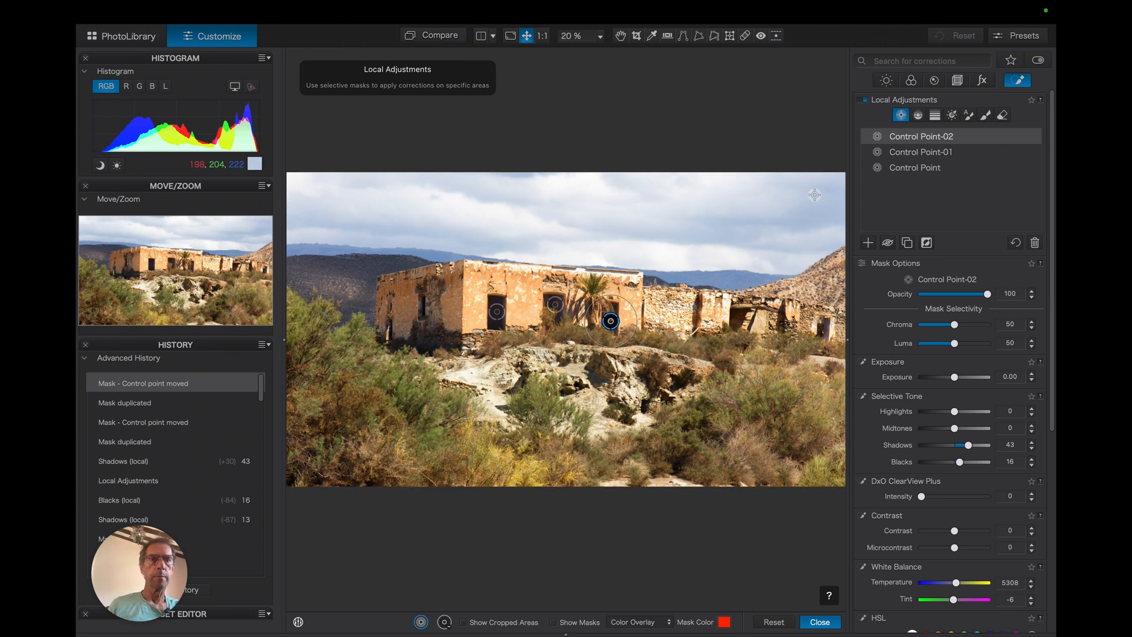
Rename the doorway's mask as Doorway and the rightmost opening's mask as Right Window.
{"action": "mouse_move", "coordinate": [953, 167]}
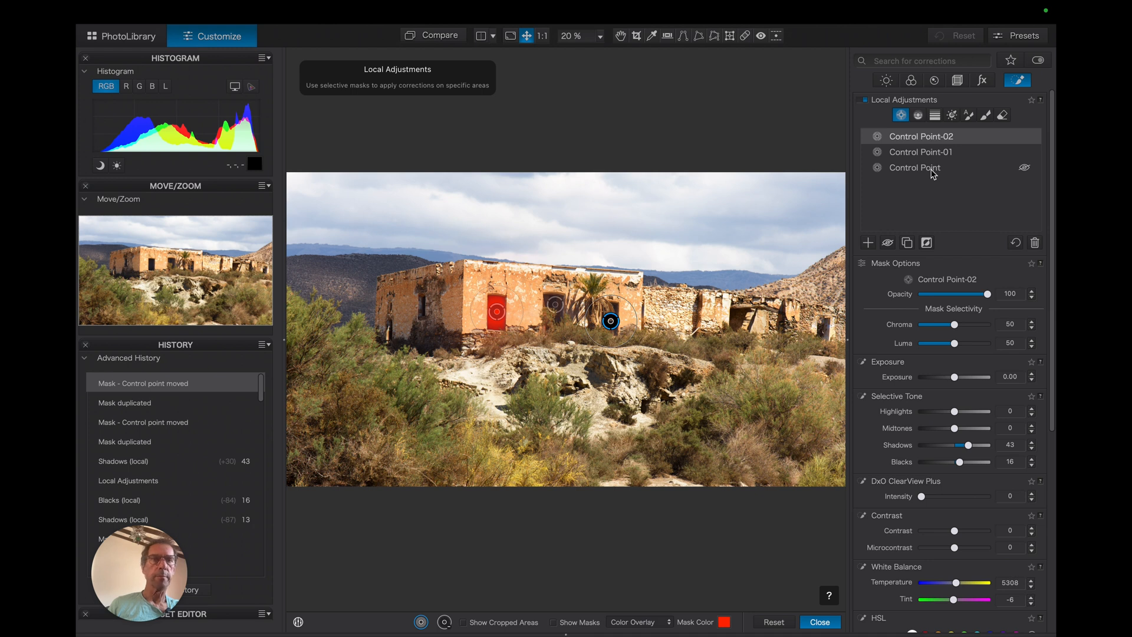
{"action": "left_click", "coordinate": [933, 171]}
{"action": "double_click", "coordinate": [931, 169]}
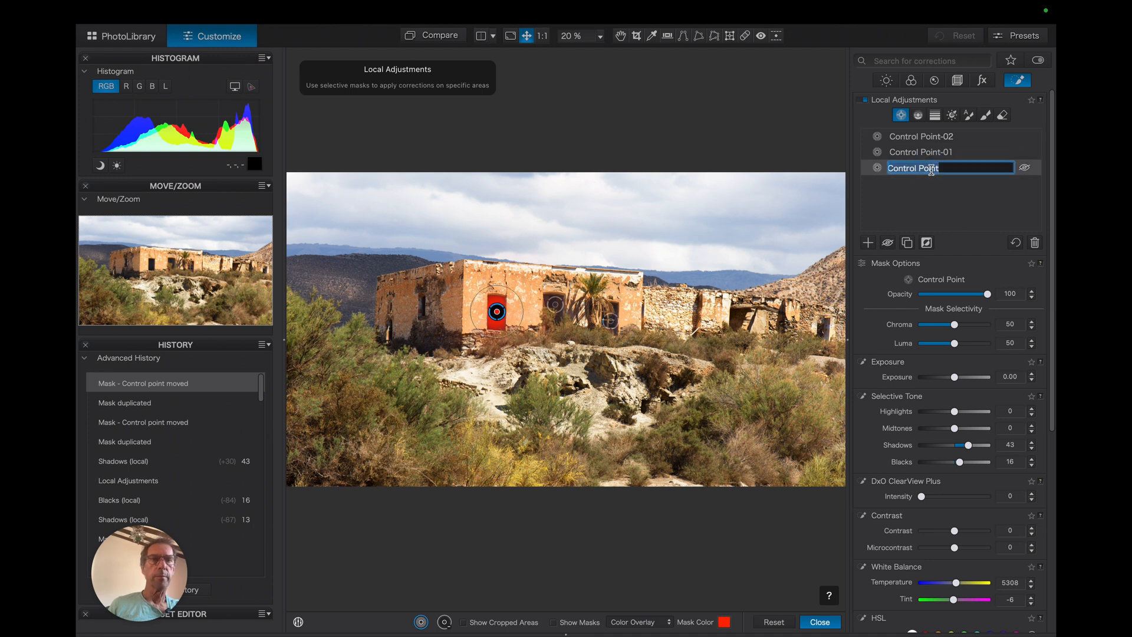
{"action": "type", "text": "Door"}
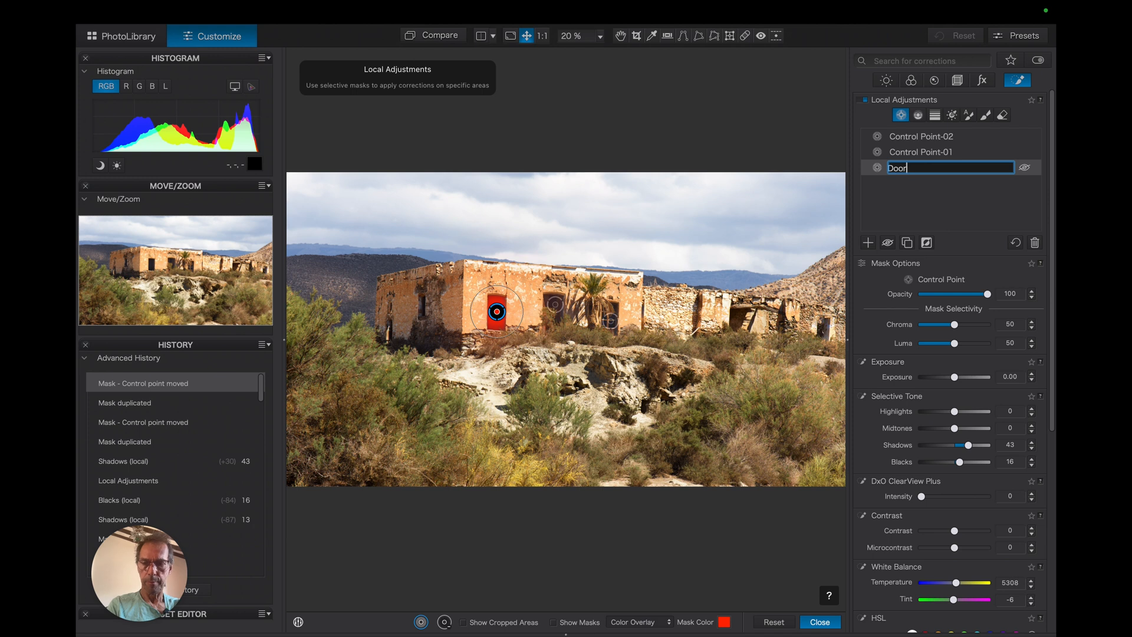
{"action": "type", "text": "way"}
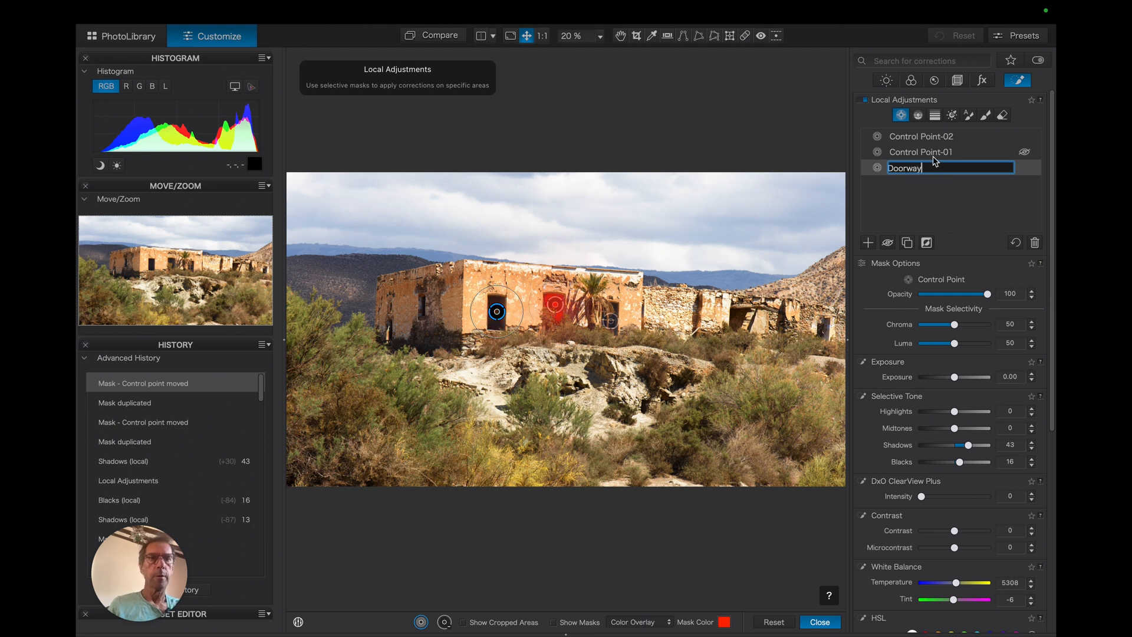
{"action": "key", "text": "Return"}
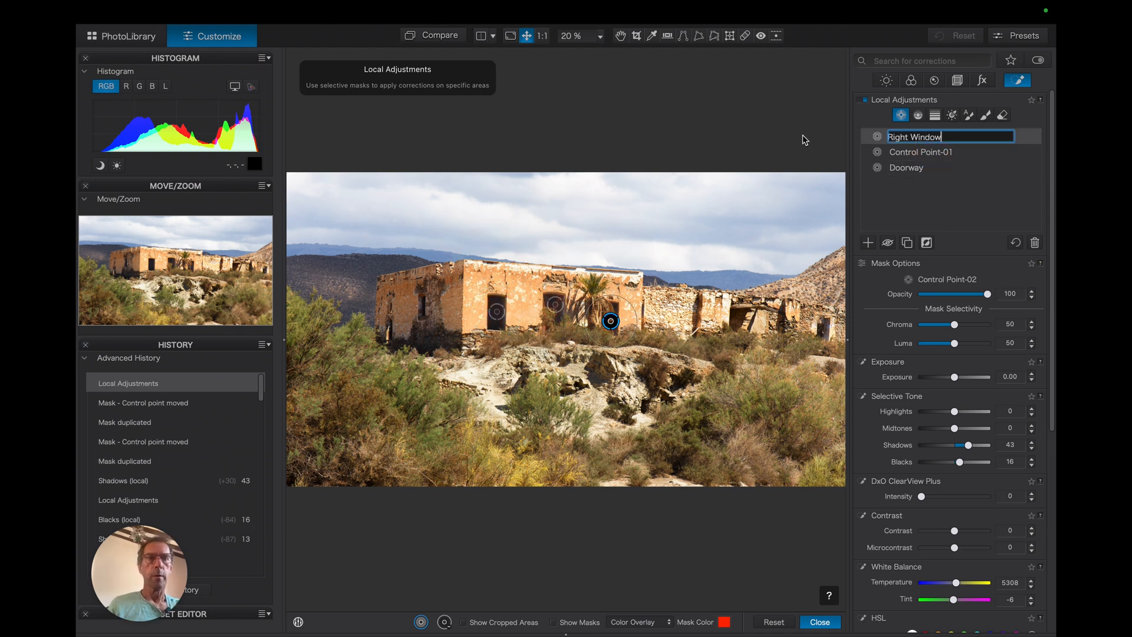
{"action": "key", "text": "Return"}
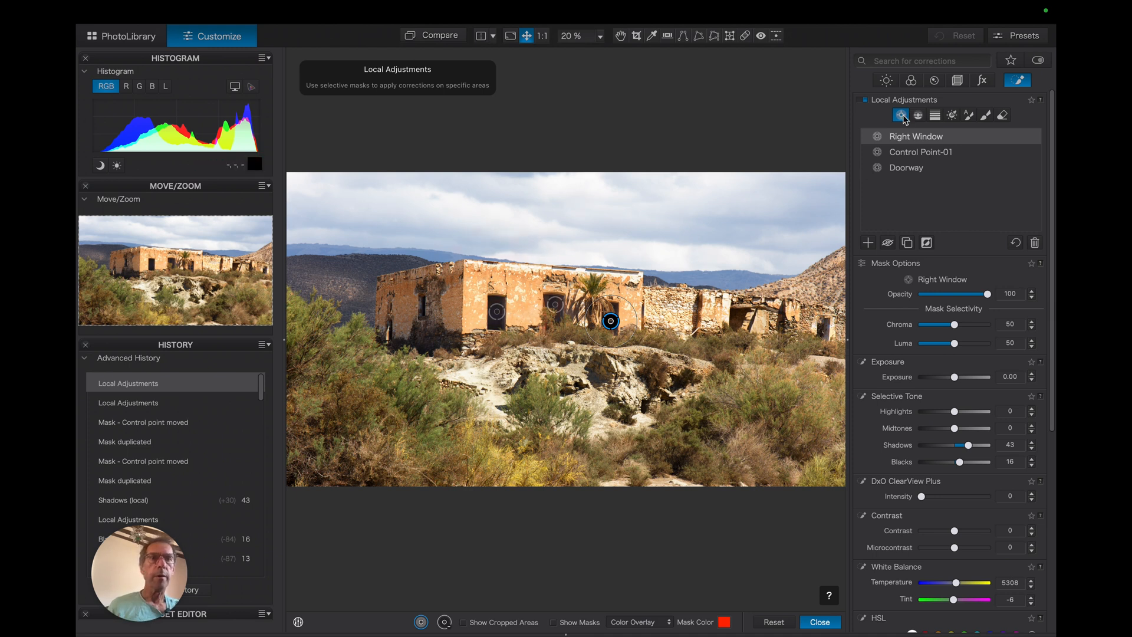
Add a new control point mask on the shaded rock in the foreground and set its shadows to 24 and blacks to 19.
{"action": "left_click", "coordinate": [867, 243]}
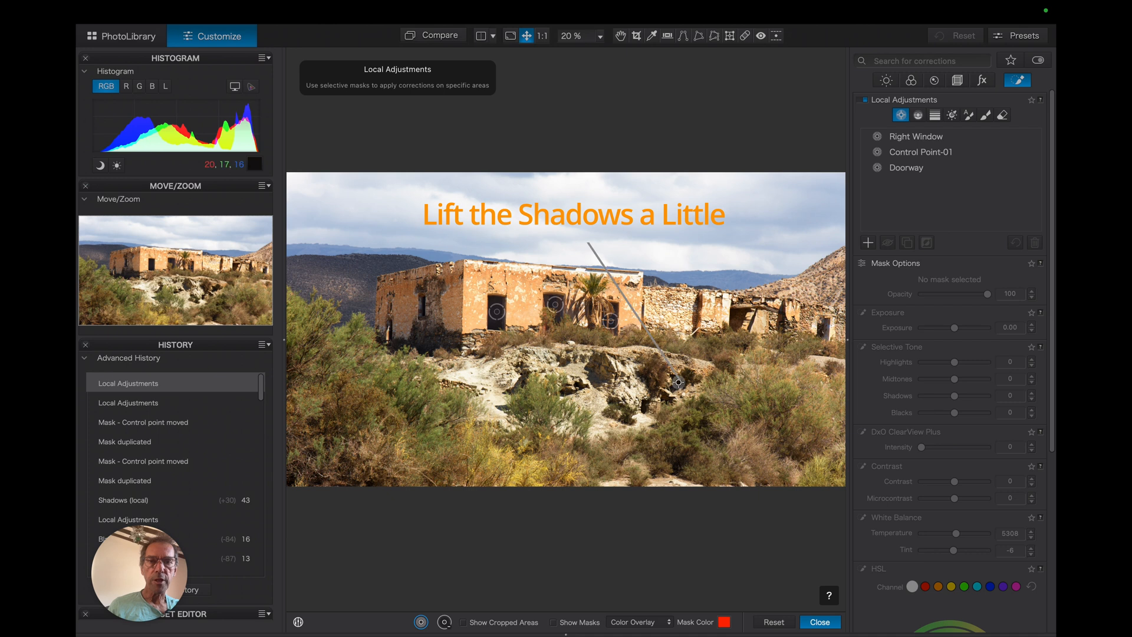
{"action": "left_click", "coordinate": [681, 383]}
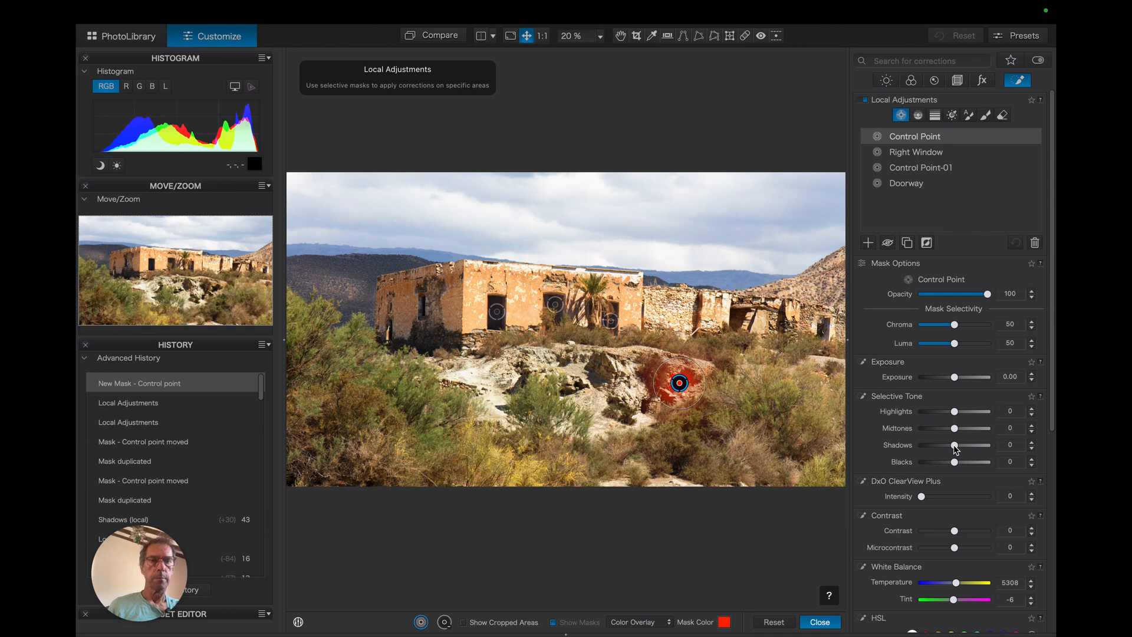
{"action": "mouse_move", "coordinate": [954, 447]}
{"action": "left_mouse_down"}
{"action": "mouse_move", "coordinate": [965, 446]}
{"action": "mouse_move", "coordinate": [961, 463]}
{"action": "left_mouse_up"}
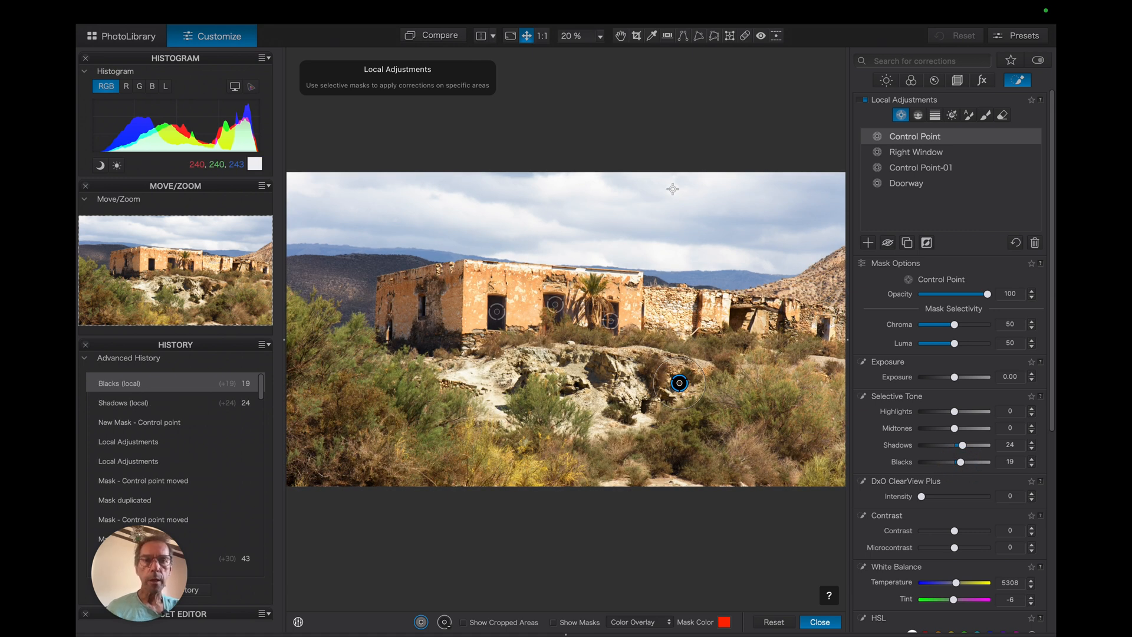
Rename the shaded rock's control point mask as Shadows in Foreground.
{"action": "double_click", "coordinate": [909, 138]}
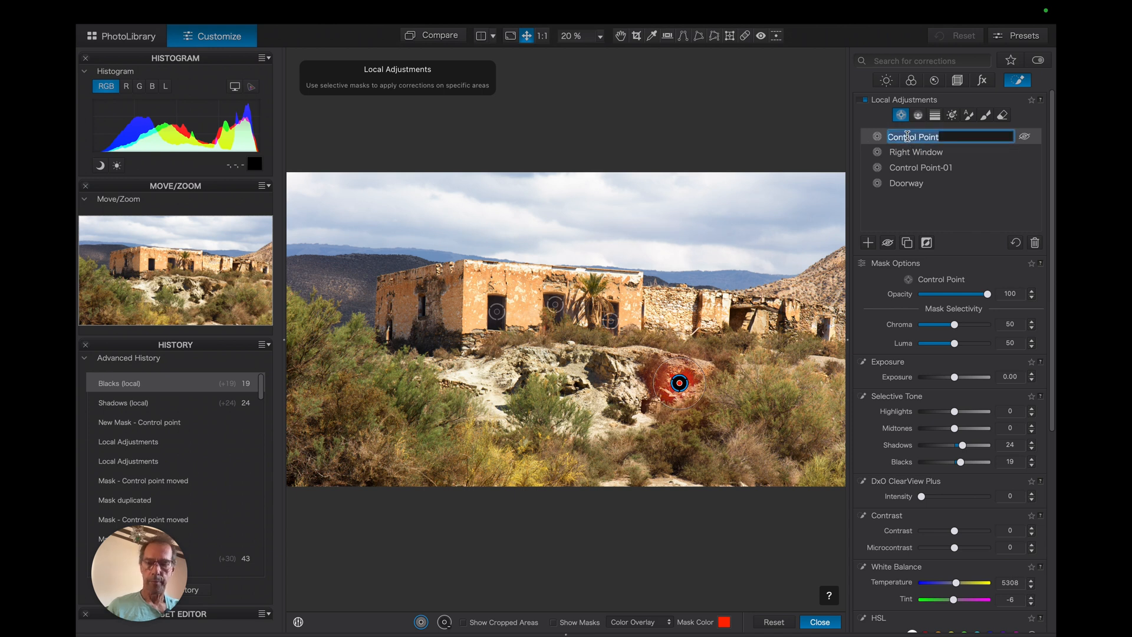
{"action": "type", "text": "S"}
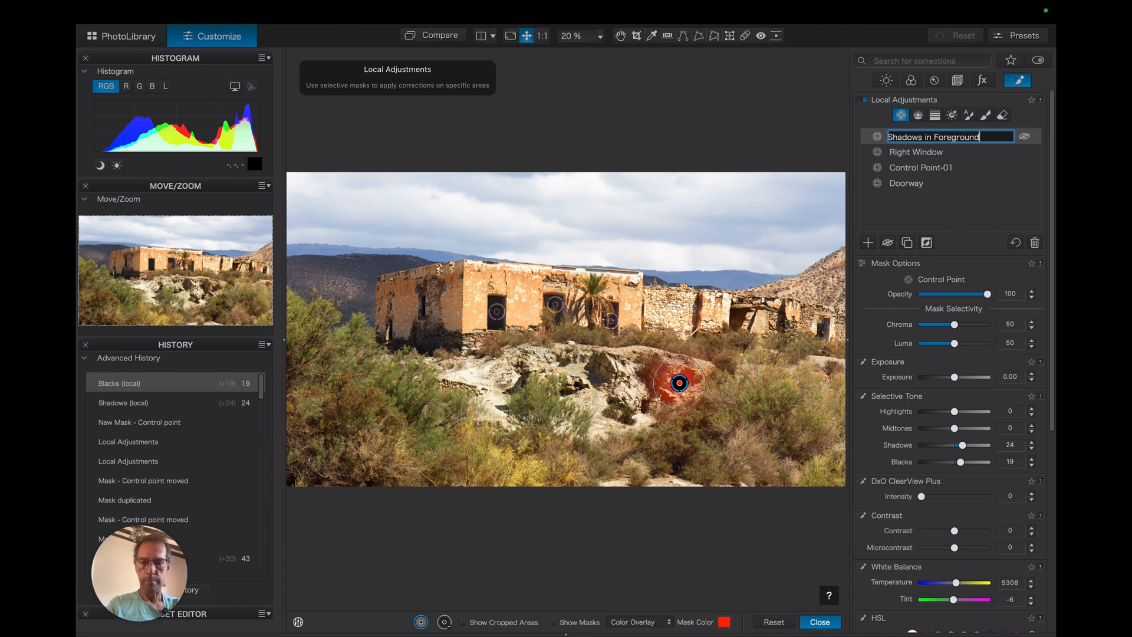
{"action": "type", "text": "hadows in Foreground"}
{"action": "key", "text": "Return"}
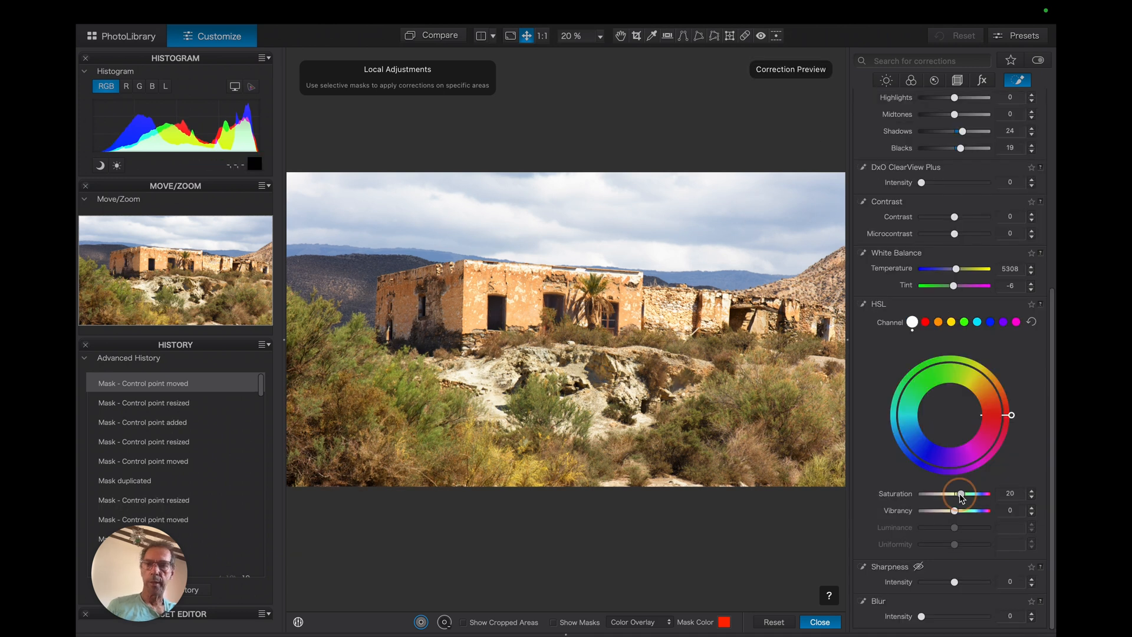
Set the local HSL saturation of the duplicated Shadows in Foreground mask to 22.
{"action": "left_click_drag", "start_coordinate": [961, 497], "coordinate": [961, 497]}
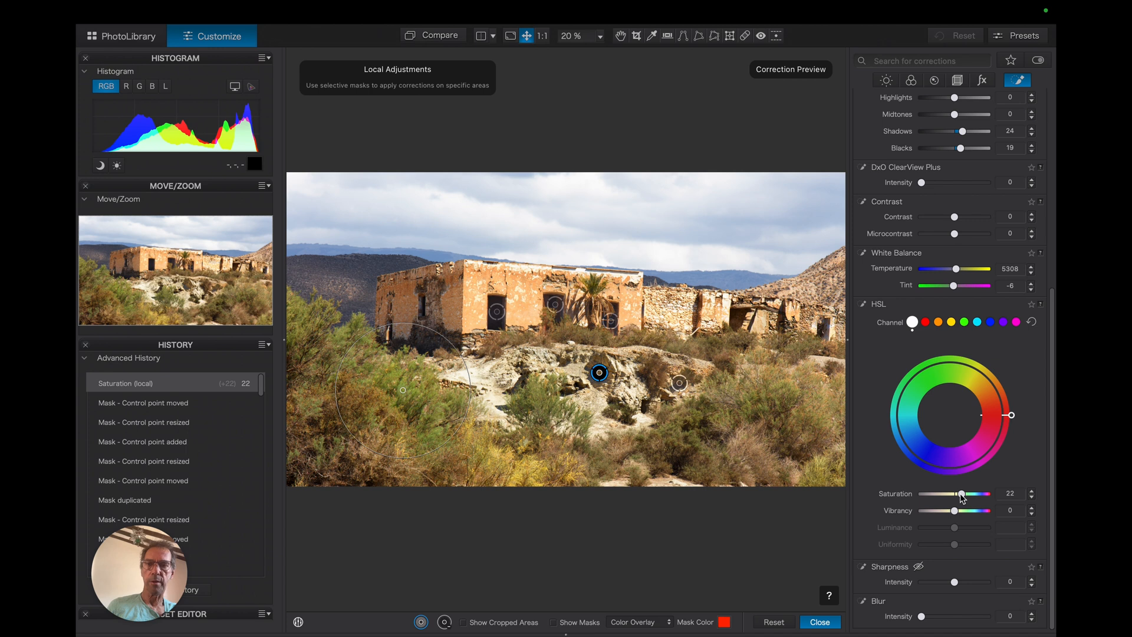
{"action": "scroll", "coordinate": [958, 176], "scroll_direction": "up", "scroll_amount": 5}
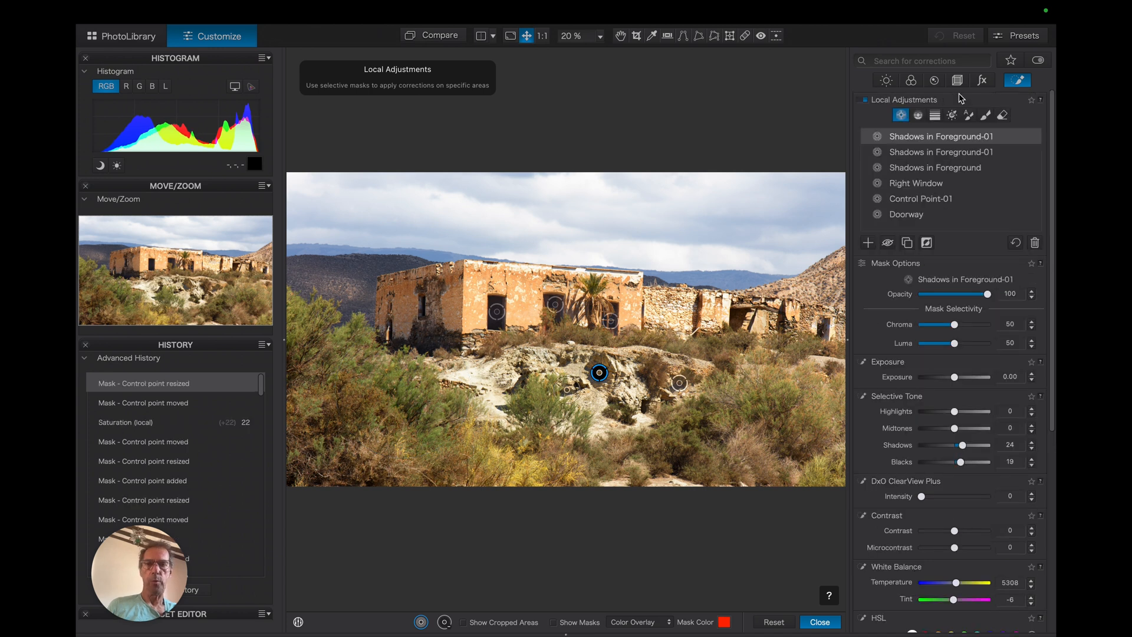
Add a new control point mask named Greens on the bushes left of the pale rocks and enlarge its area.
{"action": "left_click", "coordinate": [868, 249]}
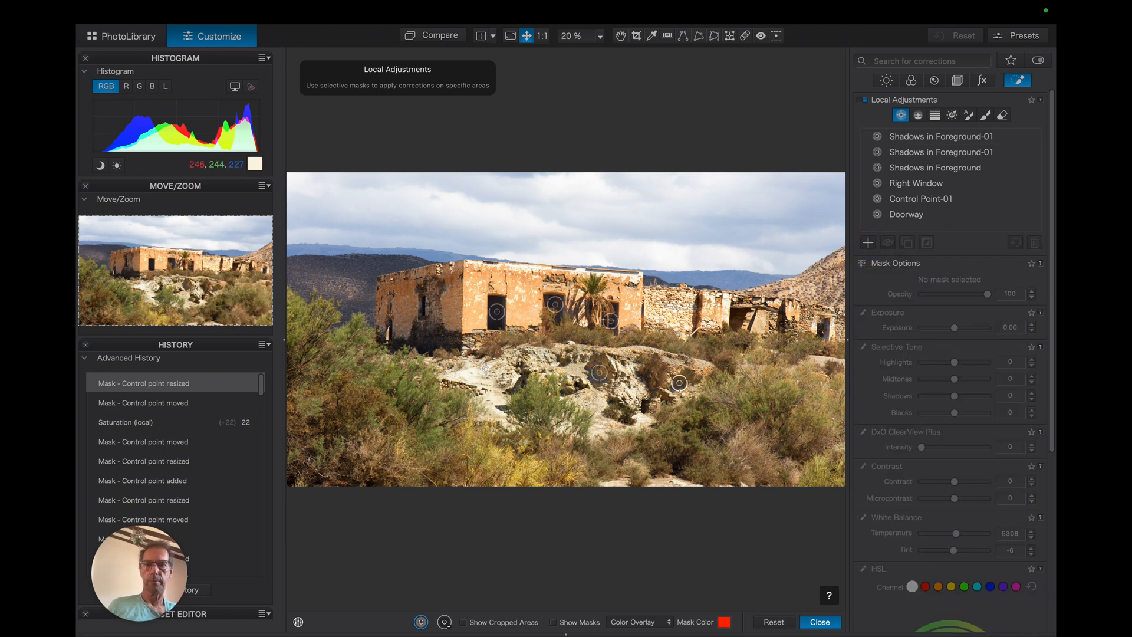
{"action": "left_click", "coordinate": [415, 397]}
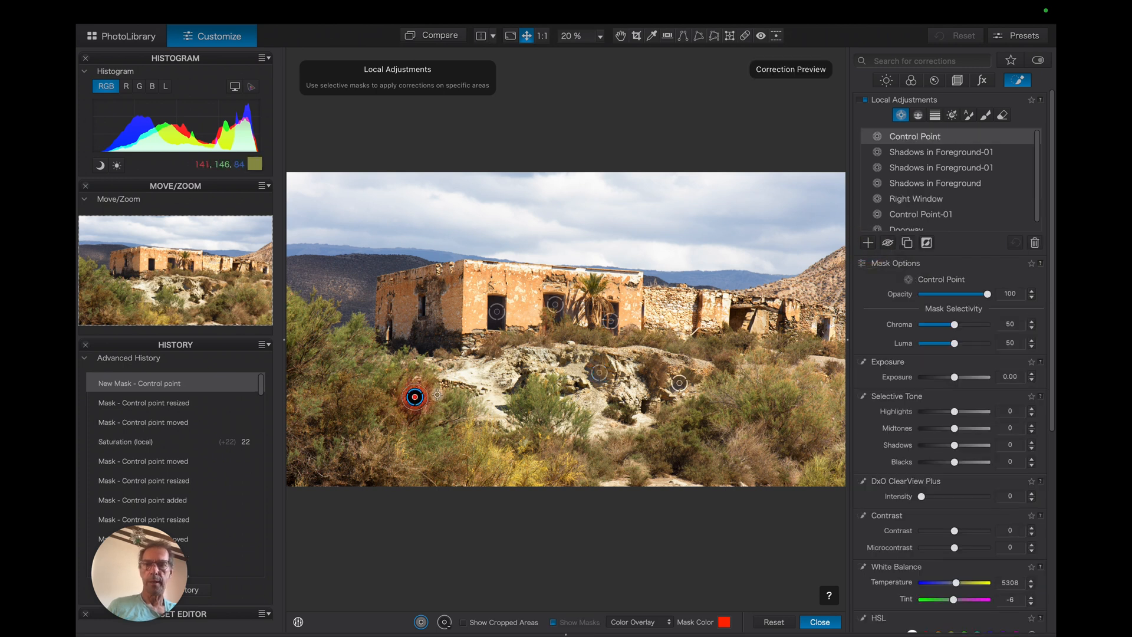
{"action": "left_click_drag", "start_coordinate": [426, 389], "coordinate": [462, 378]}
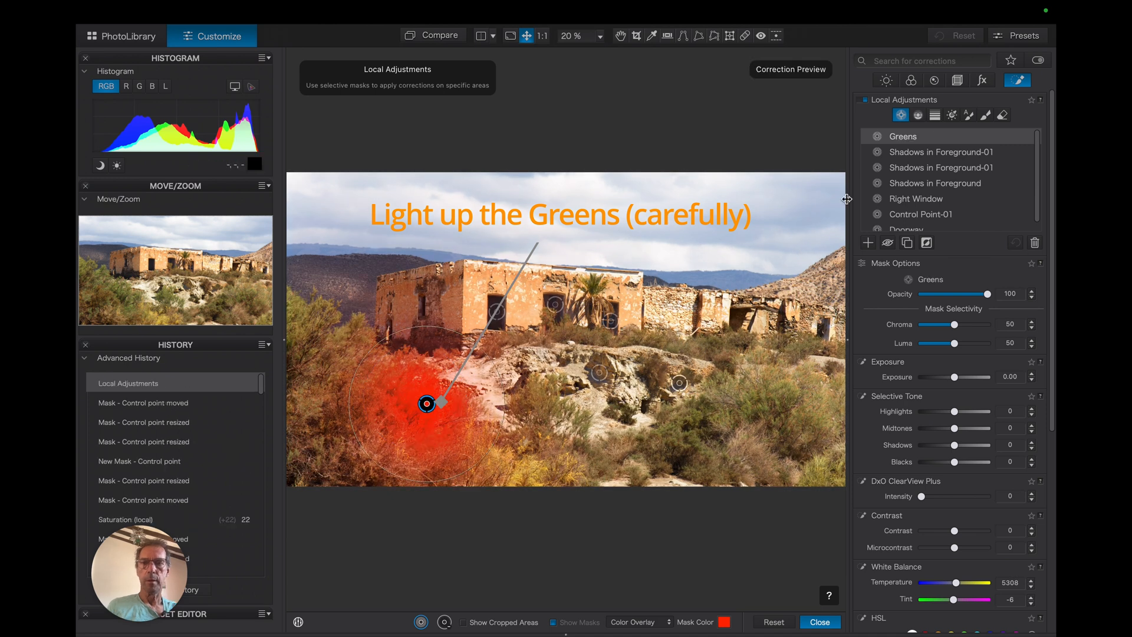
Set the local HSL saturation of the Greens control point mask to 27.
{"action": "scroll", "coordinate": [906, 357], "scroll_direction": "down", "scroll_amount": 10}
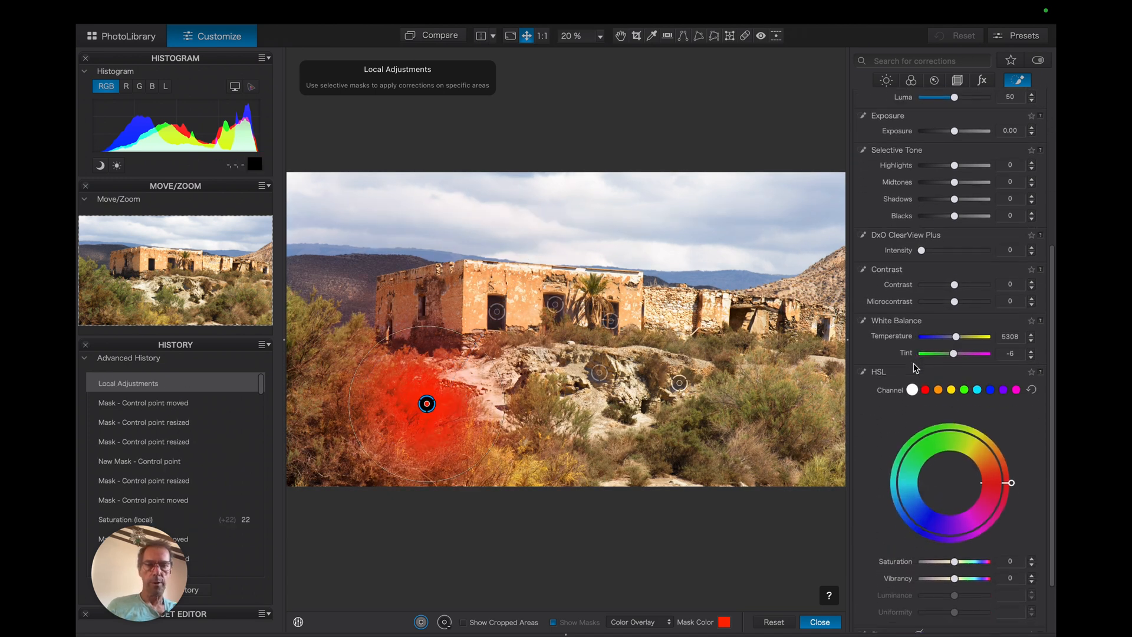
{"action": "scroll", "coordinate": [914, 366], "scroll_direction": "down", "scroll_amount": 2}
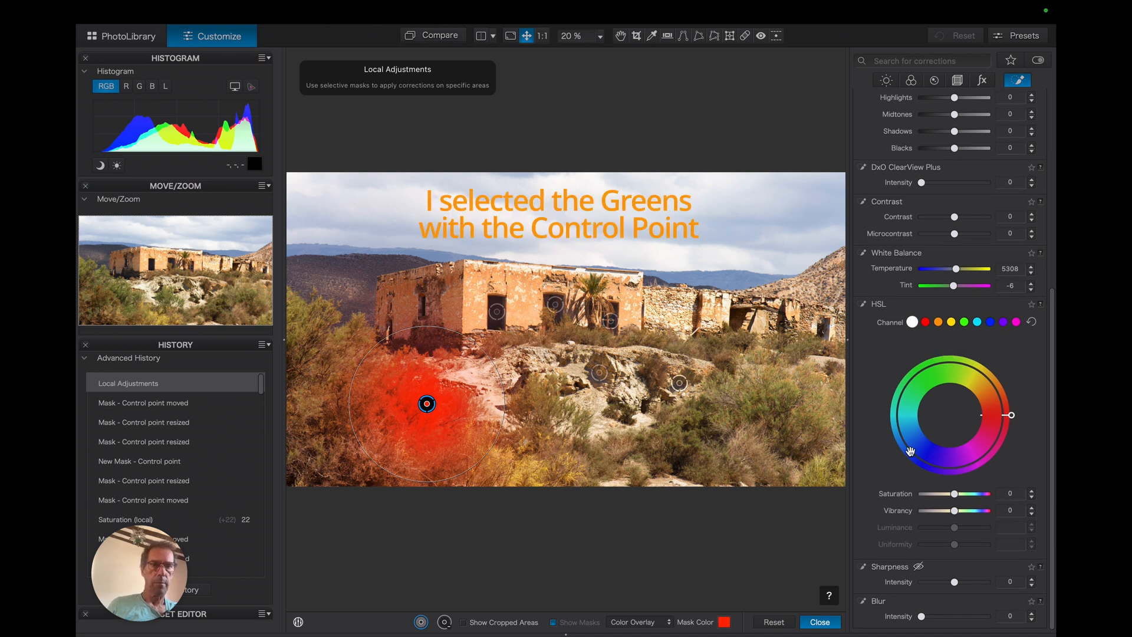
{"action": "left_click", "coordinate": [956, 497]}
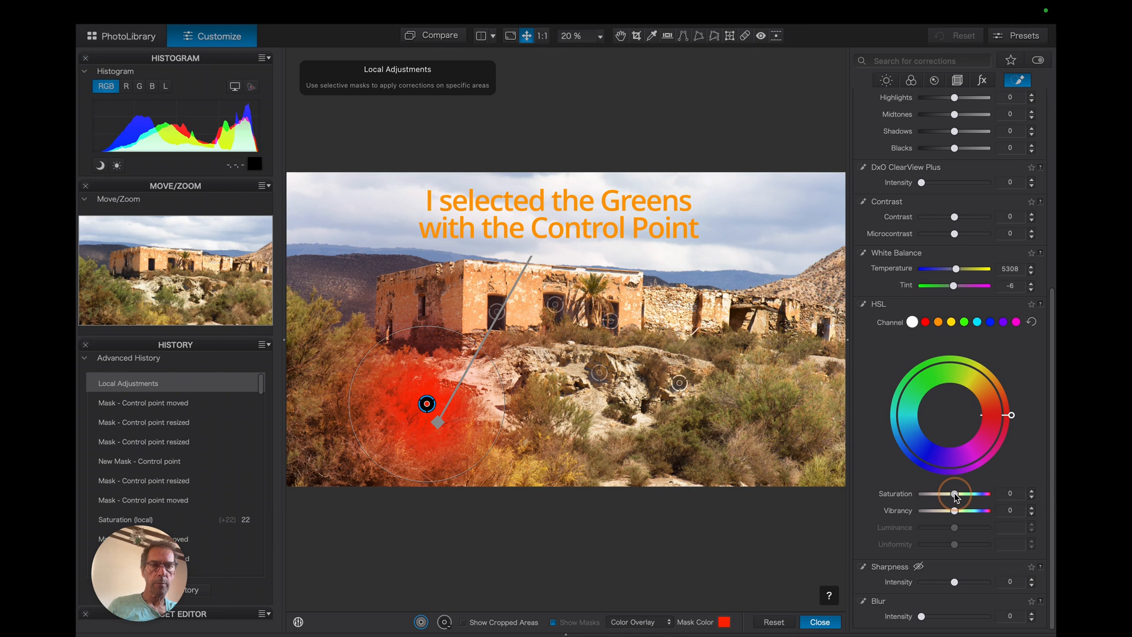
{"action": "mouse_move", "coordinate": [956, 497]}
{"action": "left_mouse_down"}
{"action": "mouse_move", "coordinate": [976, 500]}
{"action": "mouse_move", "coordinate": [965, 499]}
{"action": "left_mouse_up"}
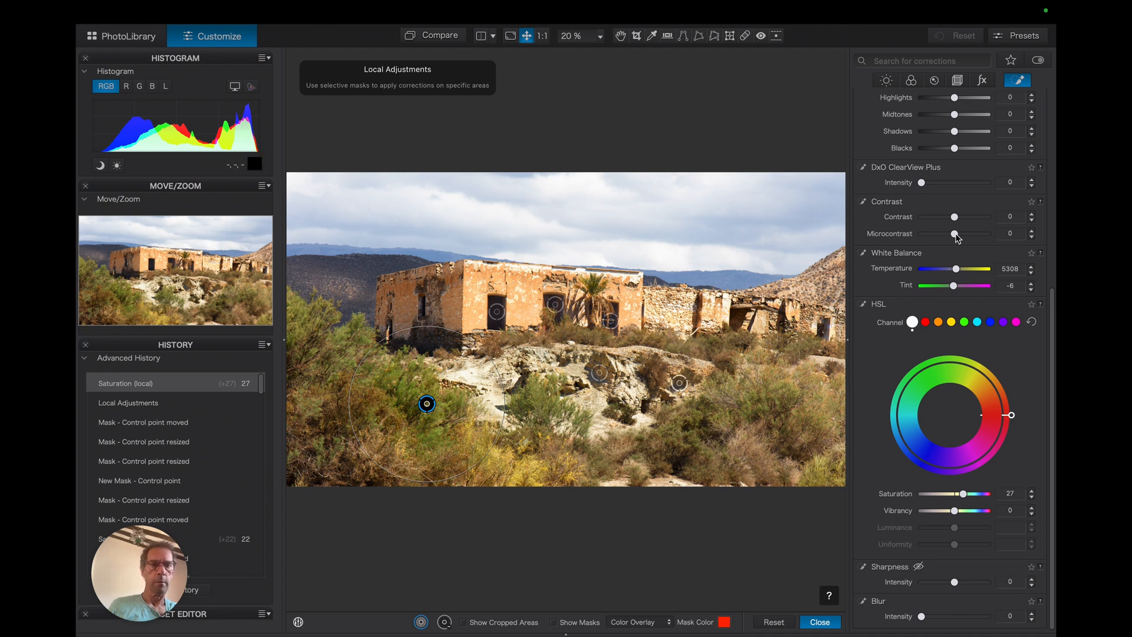
Duplicate the Greens mask, move the copy onto the bush in front of the pale rocks, and shrink its area to fit.
{"action": "scroll", "coordinate": [958, 238], "scroll_direction": "up", "scroll_amount": 10}
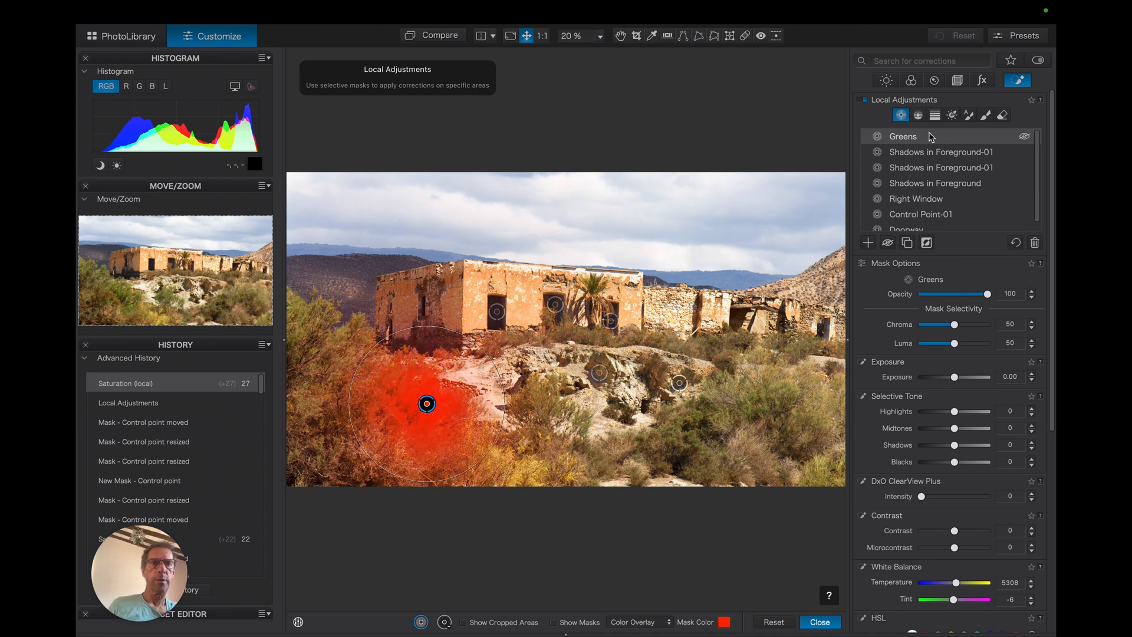
{"action": "left_click", "coordinate": [908, 243]}
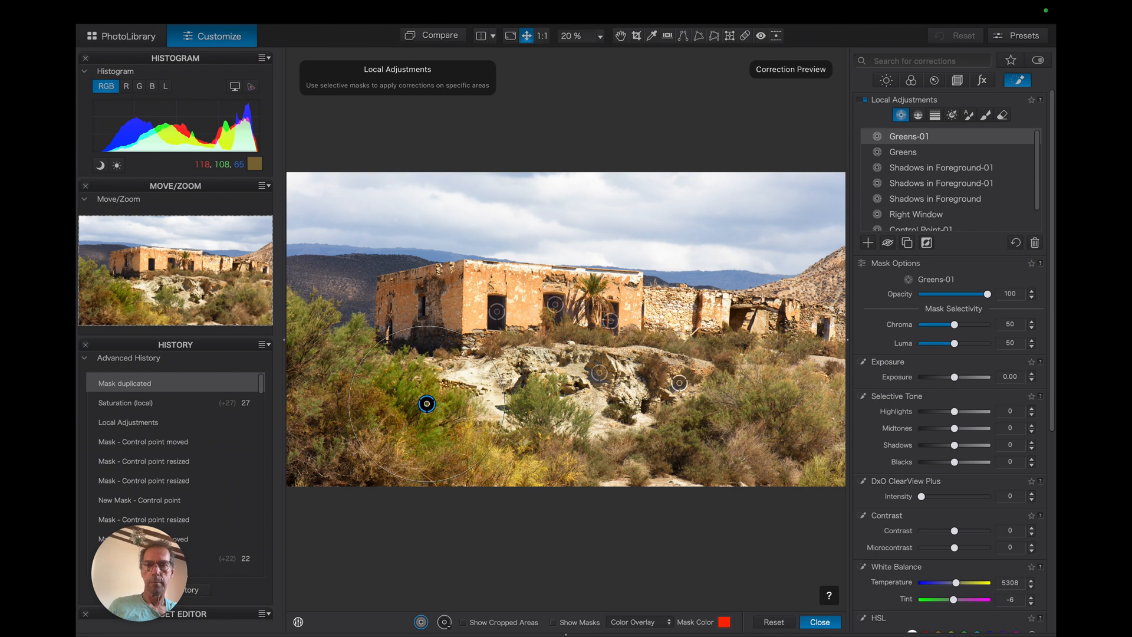
{"action": "left_click_drag", "start_coordinate": [426, 404], "coordinate": [541, 411]}
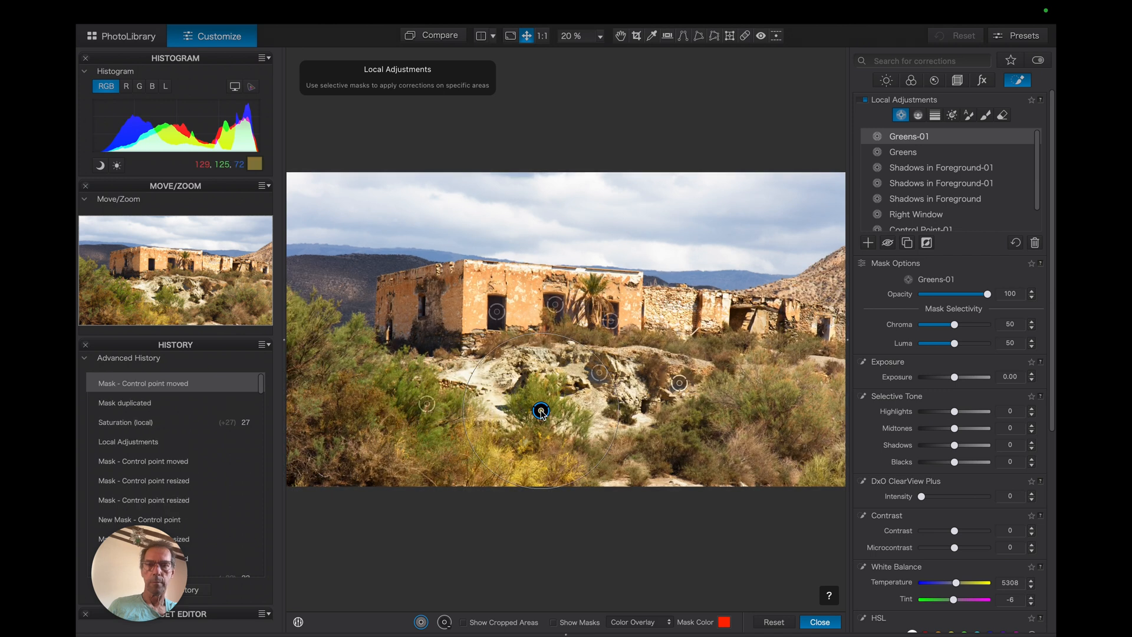
{"action": "left_click_drag", "start_coordinate": [586, 347], "coordinate": [571, 376]}
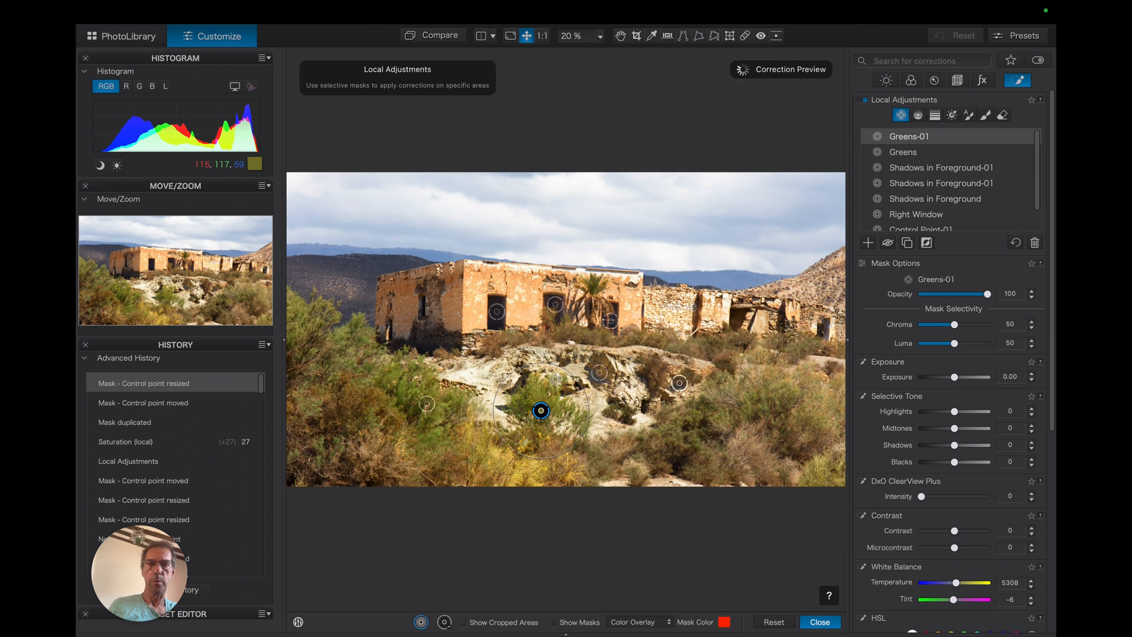
{"action": "mouse_move", "coordinate": [886, 154]}
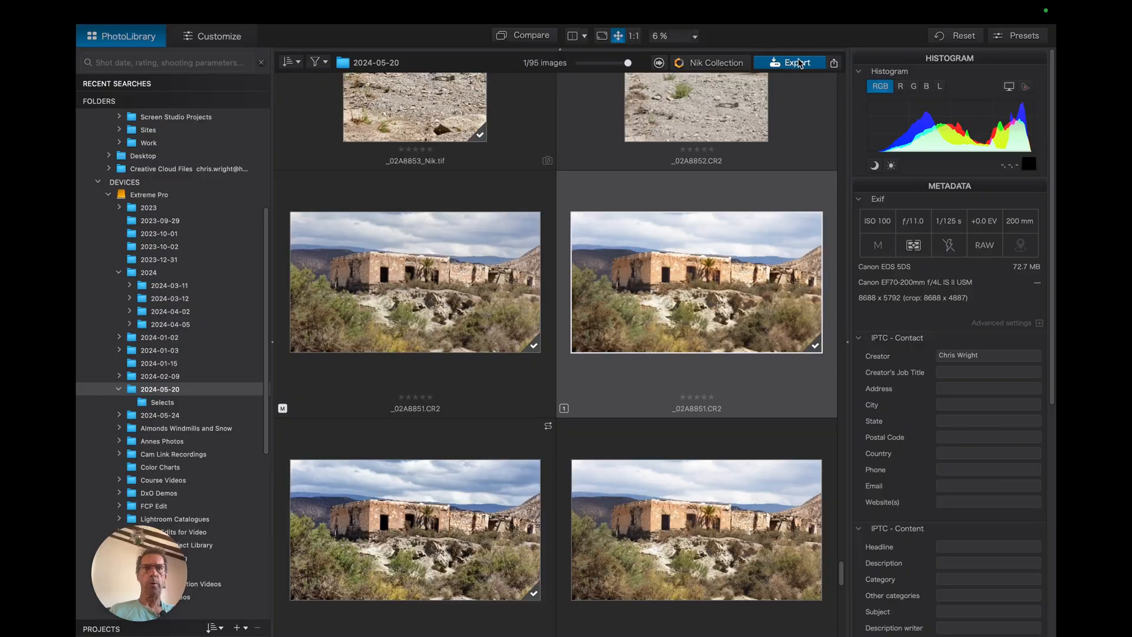
Export the selected virtual copy of _02A8851.CR2 to disk as a full-size 16-bit TIFF in the original image folder.
{"action": "left_click", "coordinate": [797, 62]}
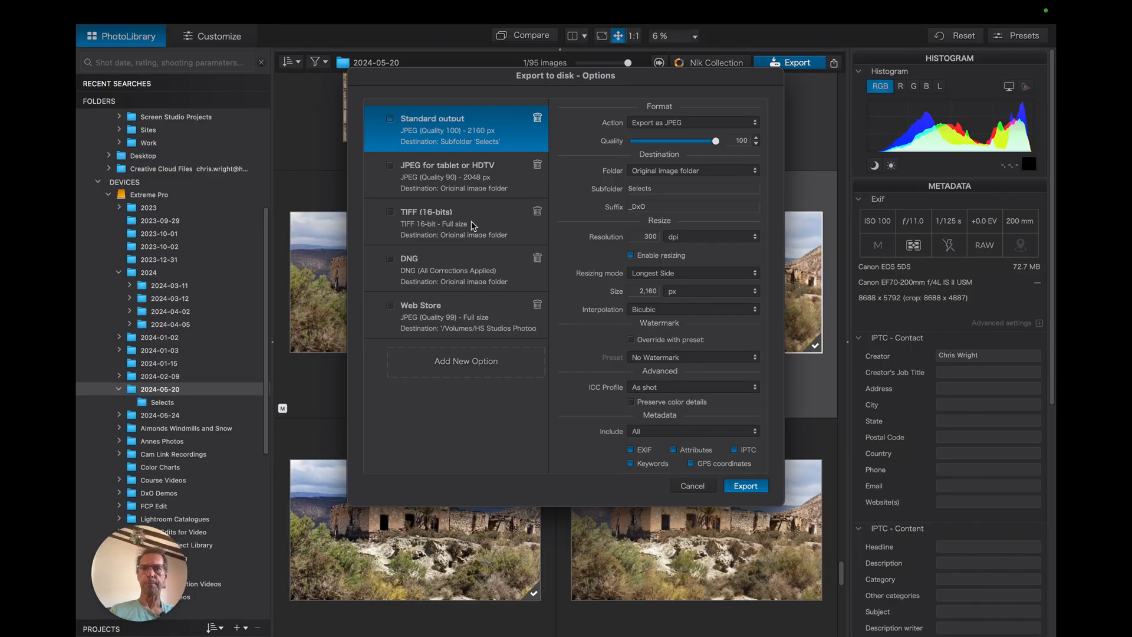
{"action": "left_click", "coordinate": [482, 225]}
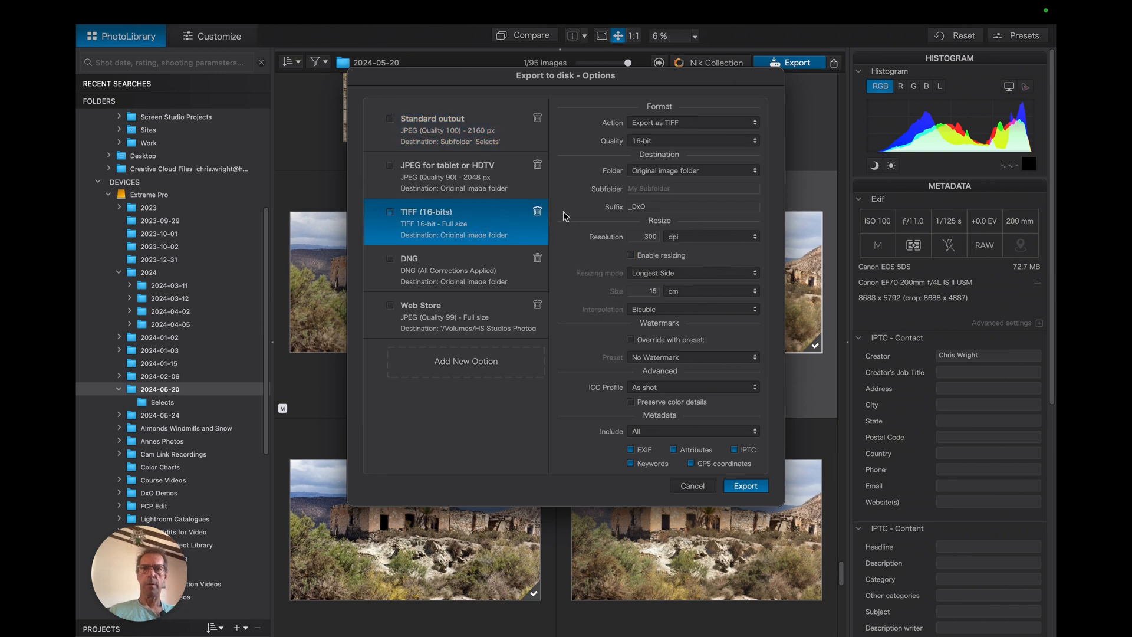
{"action": "left_click", "coordinate": [746, 486]}
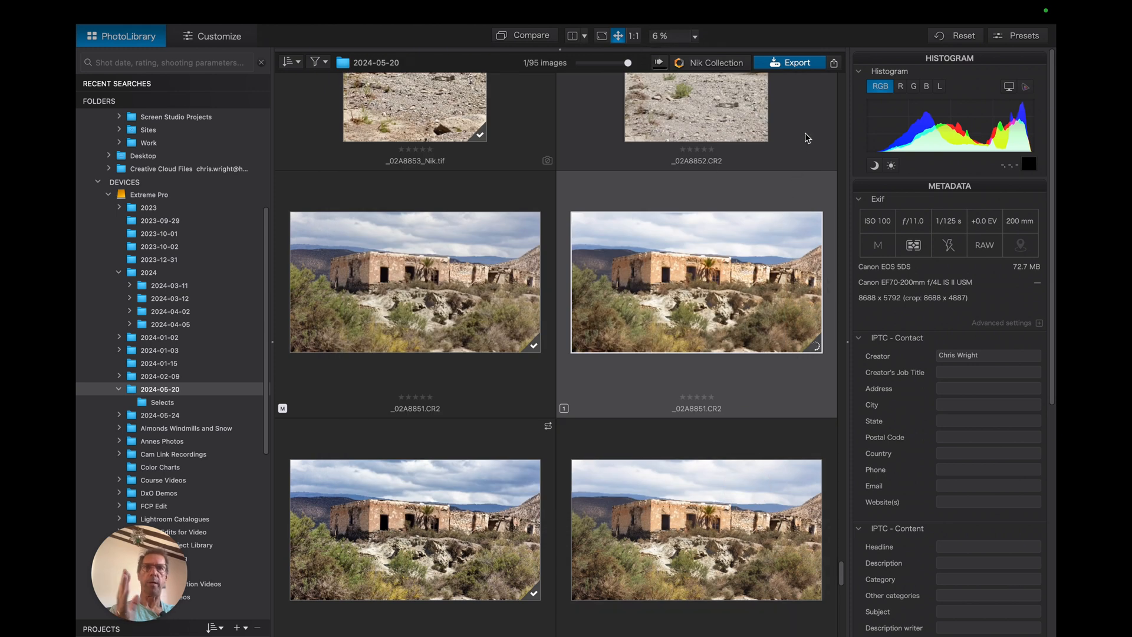
{"action": "mouse_move", "coordinate": [807, 138]}
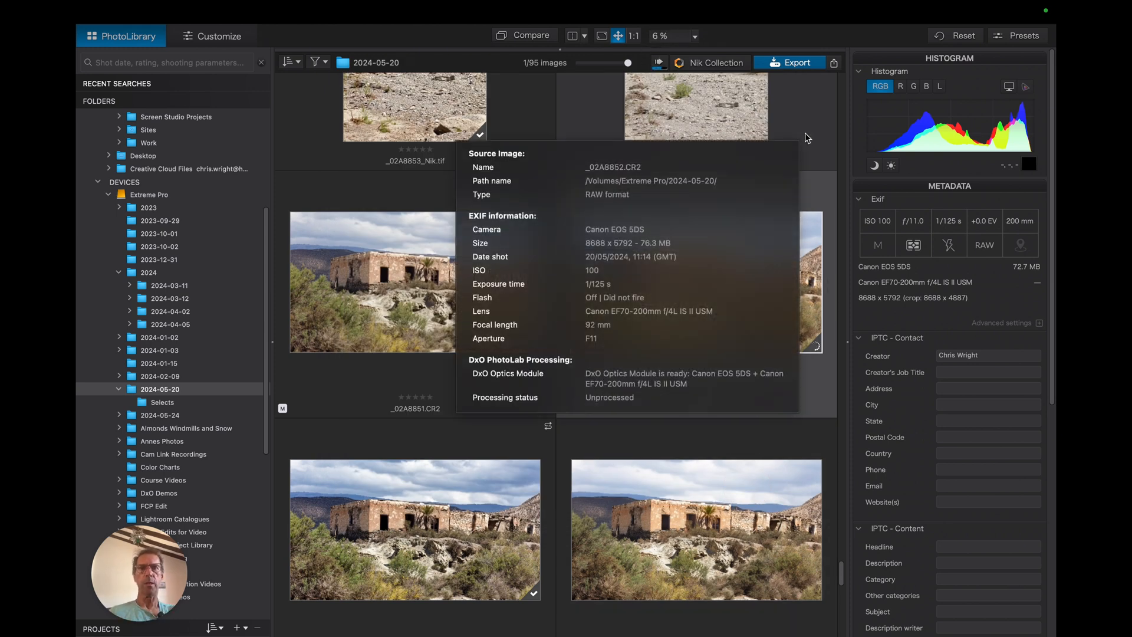
{"action": "scroll", "coordinate": [731, 260], "scroll_direction": "down", "scroll_amount": 2}
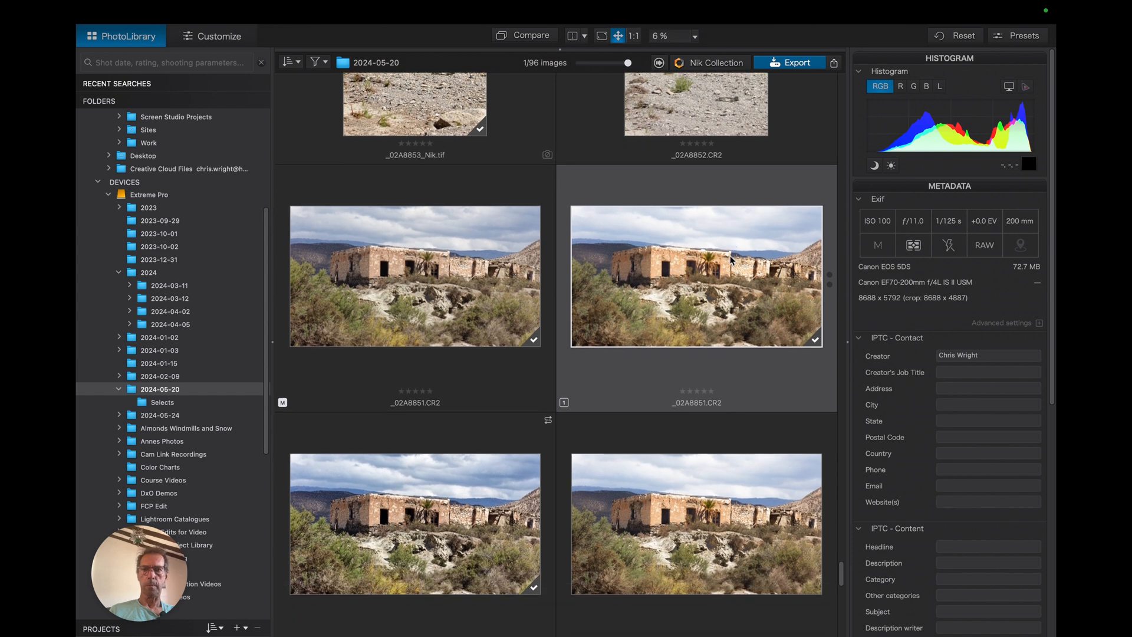
Open the edited ruin photo, examine the doorways, palm tree and stone wall for detail at 200 % zoom, and return to the fitted view.
{"action": "mouse_move", "coordinate": [730, 255]}
{"action": "double_click", "coordinate": [768, 194]}
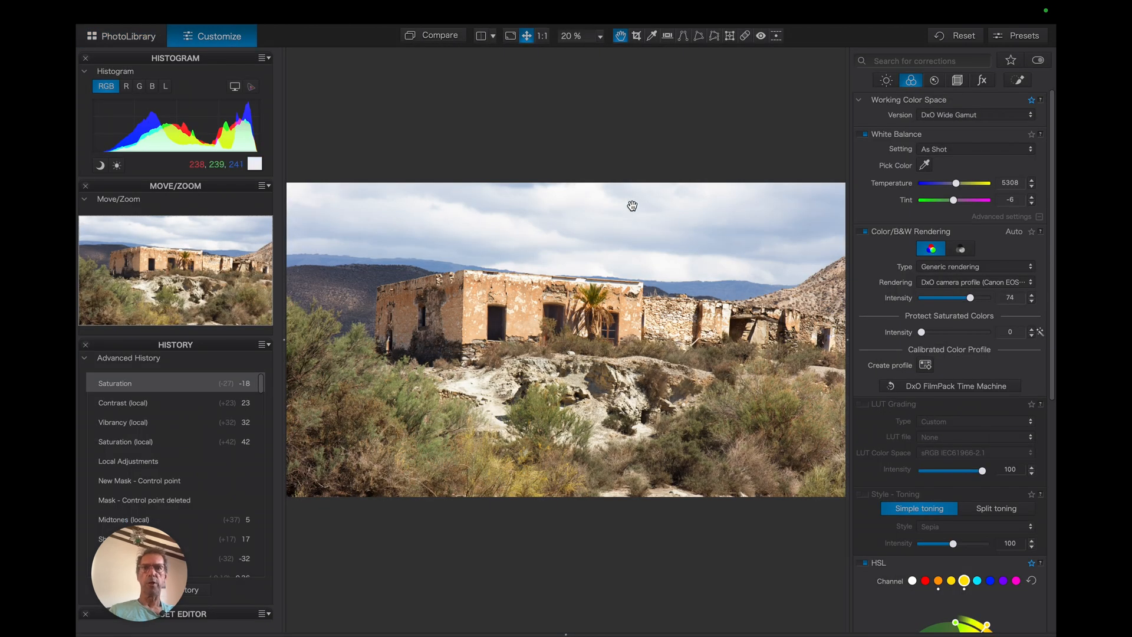
{"action": "left_click", "coordinate": [598, 38]}
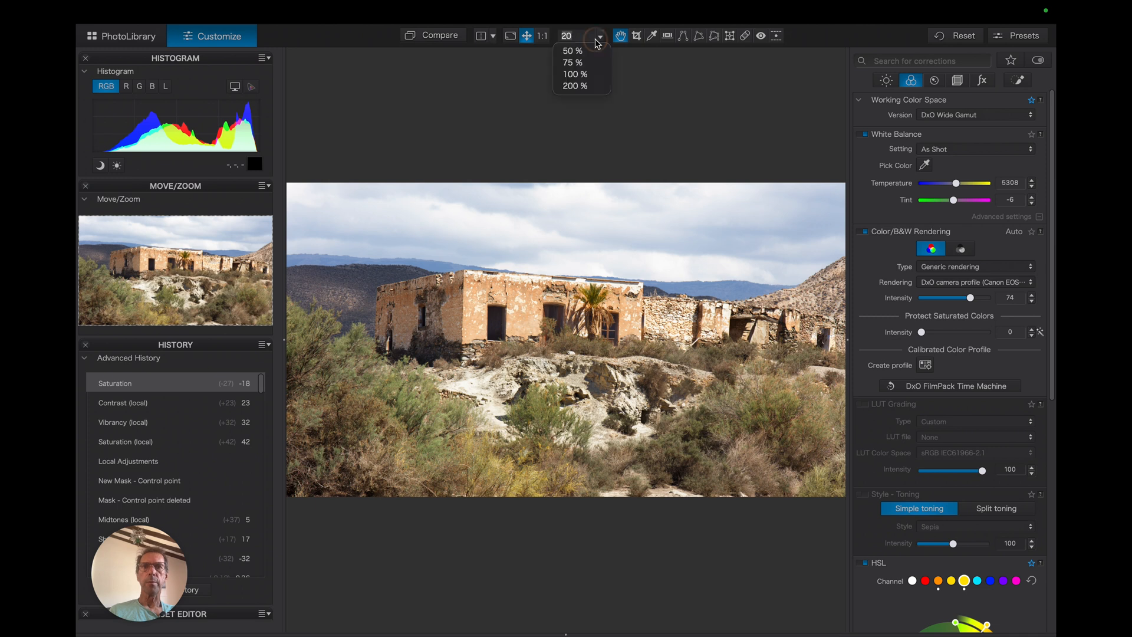
{"action": "left_click", "coordinate": [572, 86]}
{"action": "scroll", "coordinate": [585, 268], "scroll_direction": "up", "scroll_amount": 5}
{"action": "scroll", "coordinate": [584, 268], "scroll_direction": "right", "scroll_amount": 3}
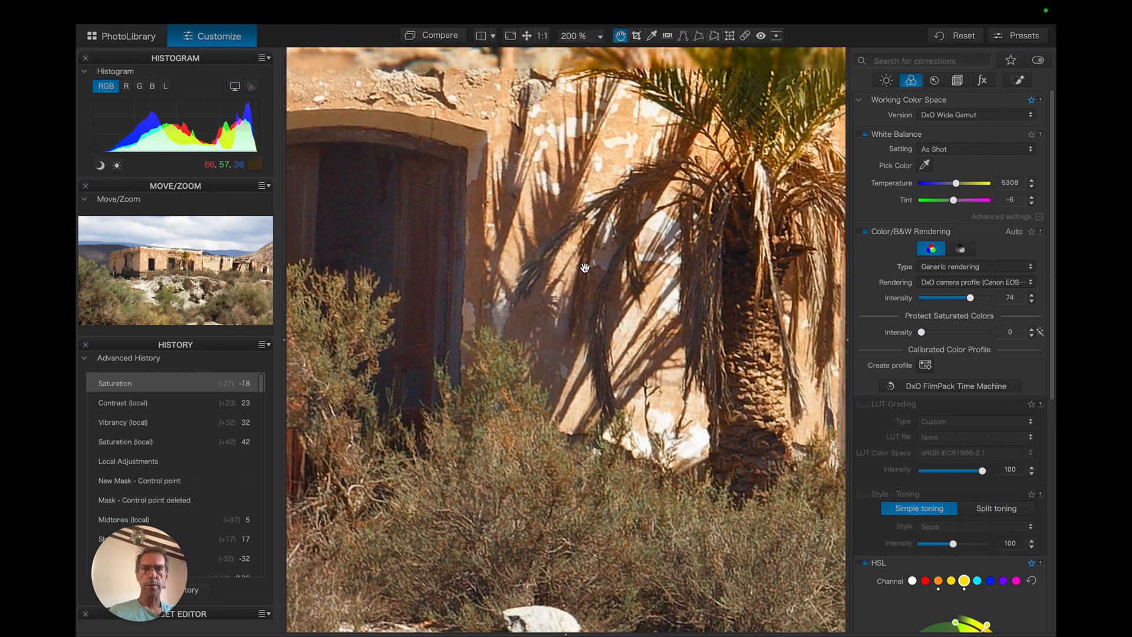
{"action": "scroll", "coordinate": [584, 268], "scroll_direction": "down", "scroll_amount": 4}
{"action": "scroll", "coordinate": [585, 268], "scroll_direction": "right", "scroll_amount": 4}
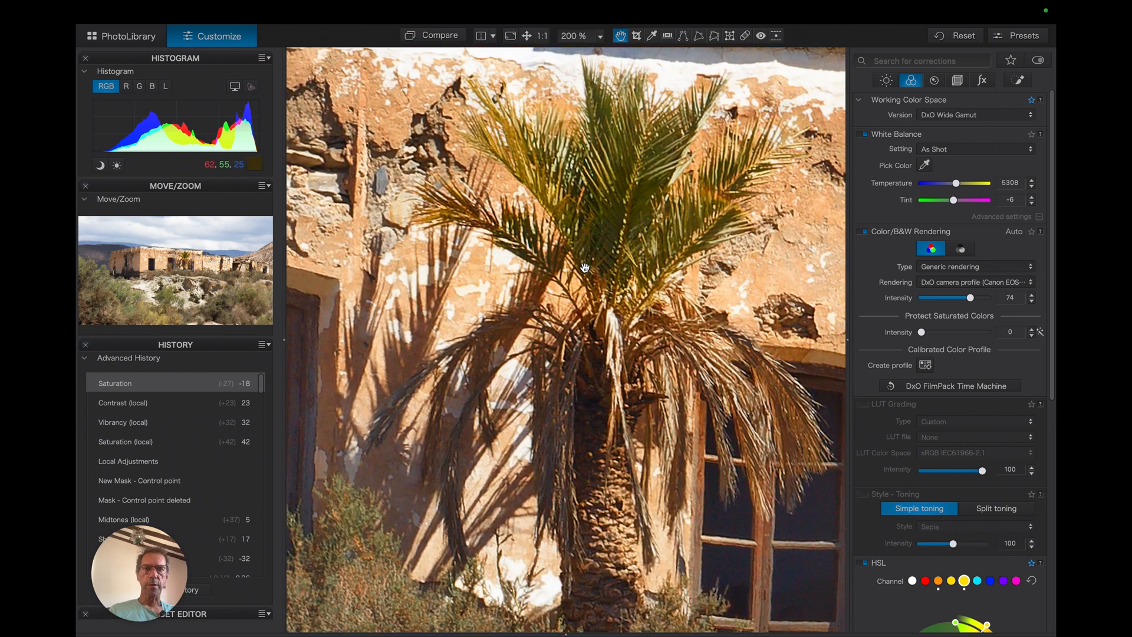
{"action": "scroll", "coordinate": [585, 268], "scroll_direction": "left", "scroll_amount": 8}
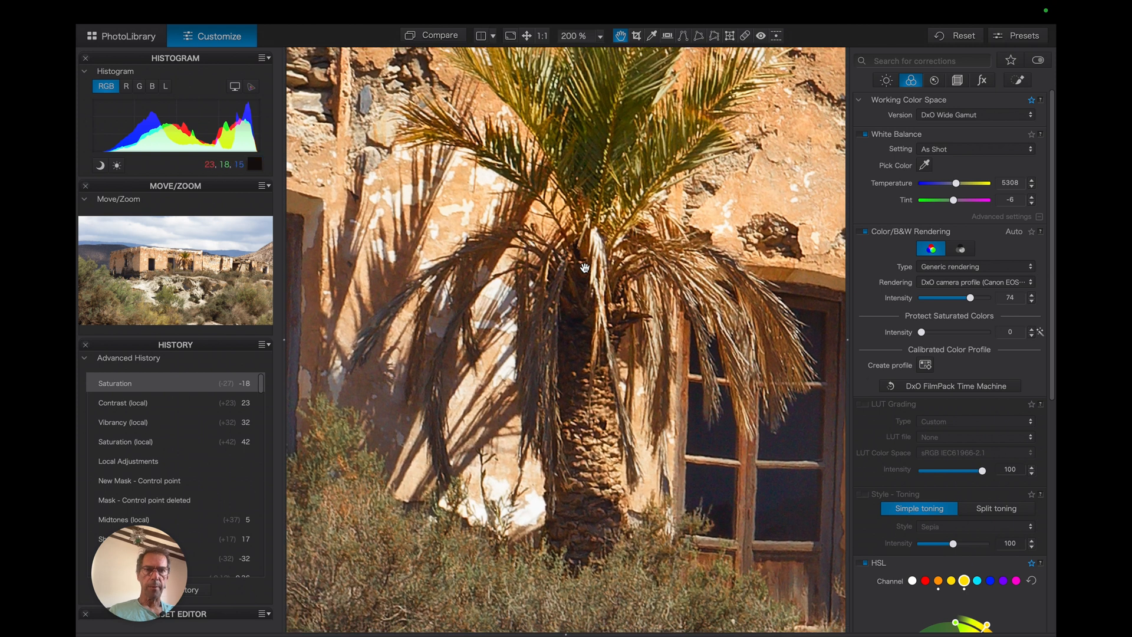
{"action": "scroll", "coordinate": [585, 269], "scroll_direction": "left", "scroll_amount": 4}
{"action": "scroll", "coordinate": [585, 269], "scroll_direction": "up", "scroll_amount": 2}
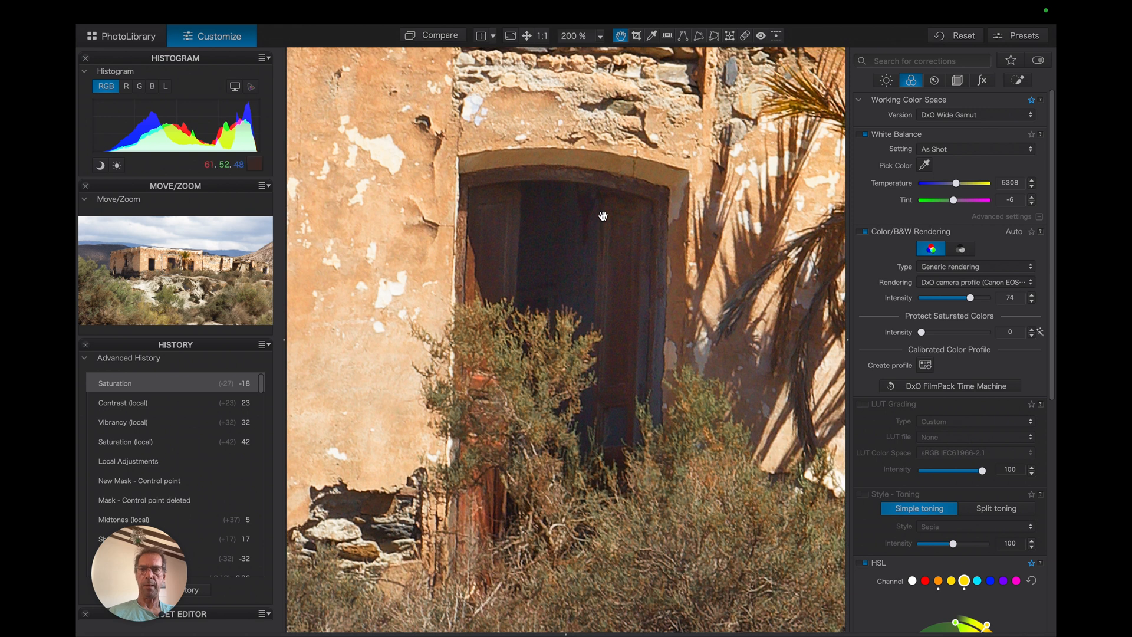
{"action": "scroll", "coordinate": [602, 215], "scroll_direction": "right", "scroll_amount": 2}
{"action": "scroll", "coordinate": [602, 216], "scroll_direction": "down", "scroll_amount": 1}
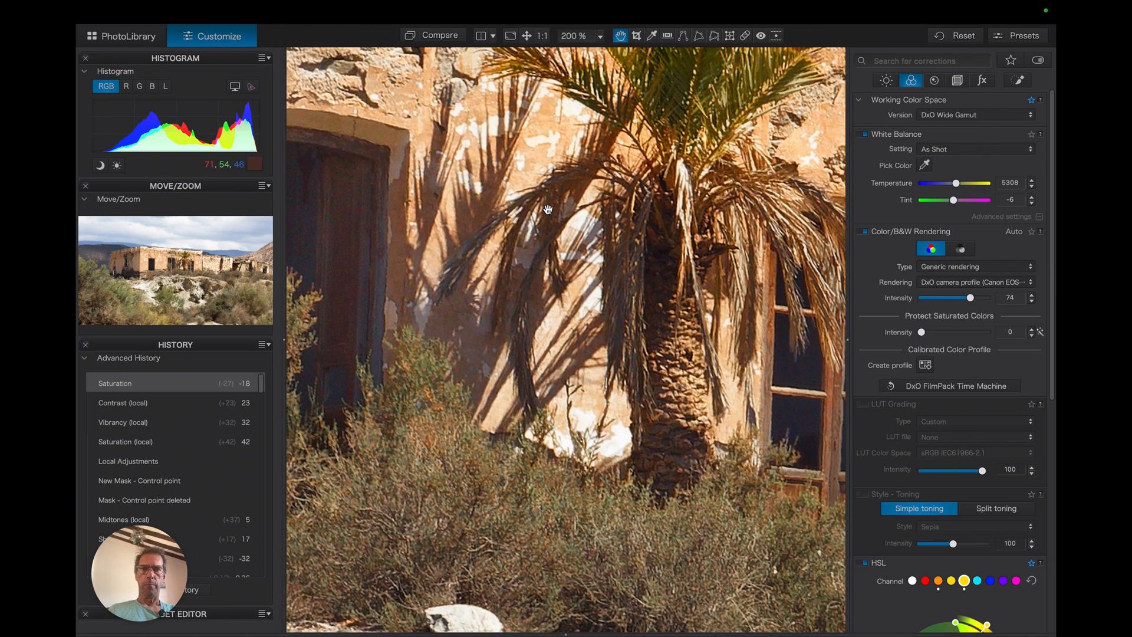
{"action": "scroll", "coordinate": [548, 210], "scroll_direction": "right", "scroll_amount": 6}
{"action": "scroll", "coordinate": [589, 280], "scroll_direction": "right", "scroll_amount": 15}
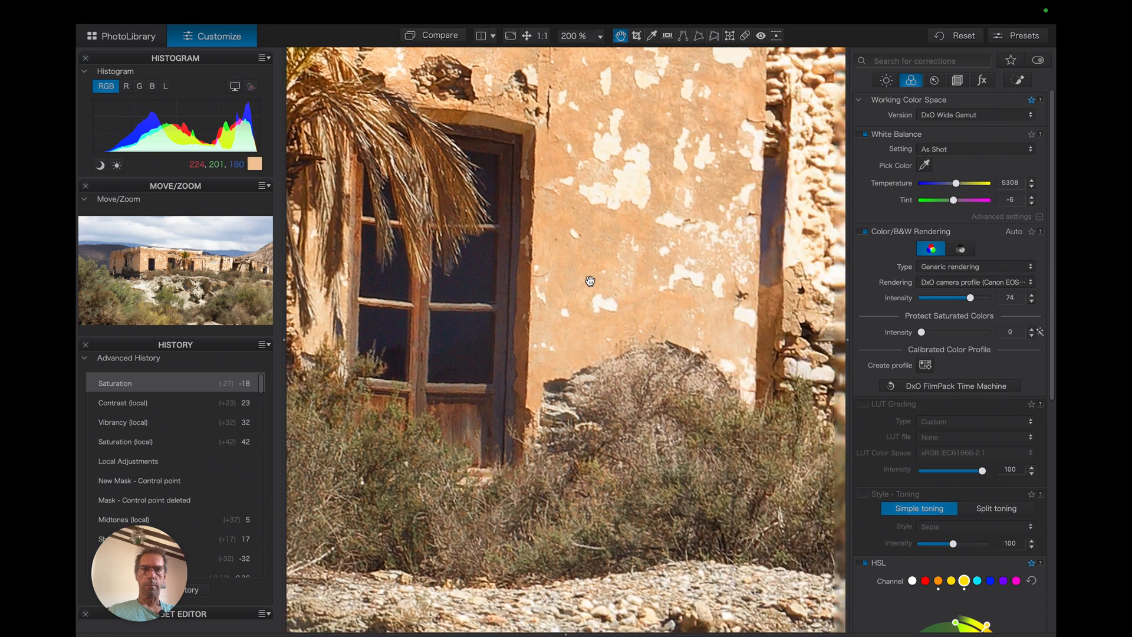
{"action": "scroll", "coordinate": [589, 280], "scroll_direction": "right", "scroll_amount": 15}
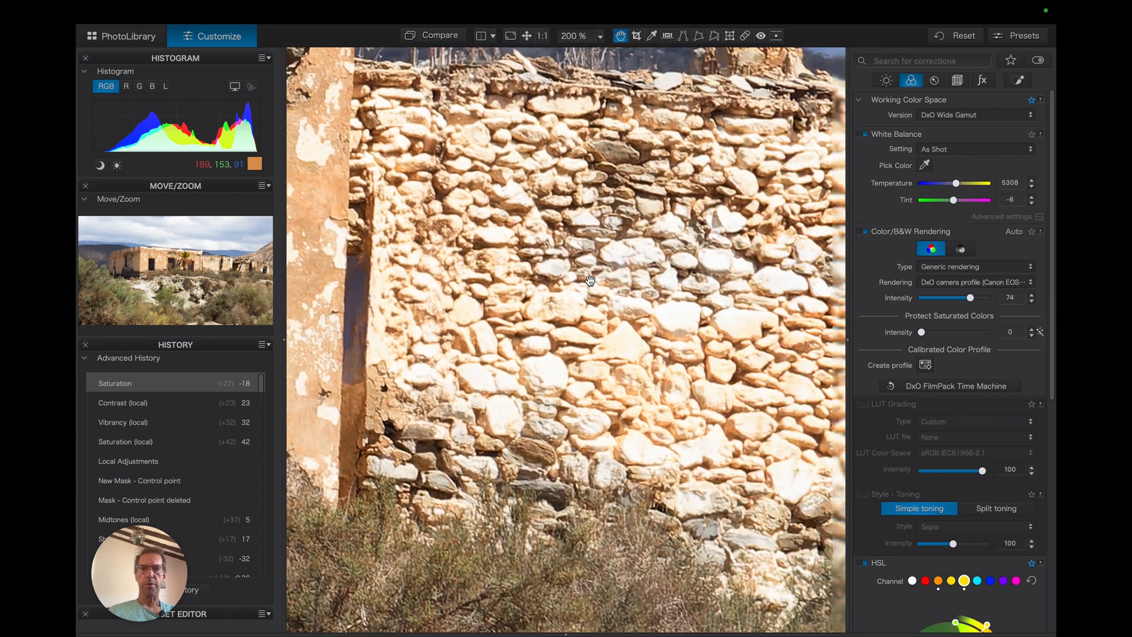
{"action": "scroll", "coordinate": [589, 280], "scroll_direction": "left", "scroll_amount": 15}
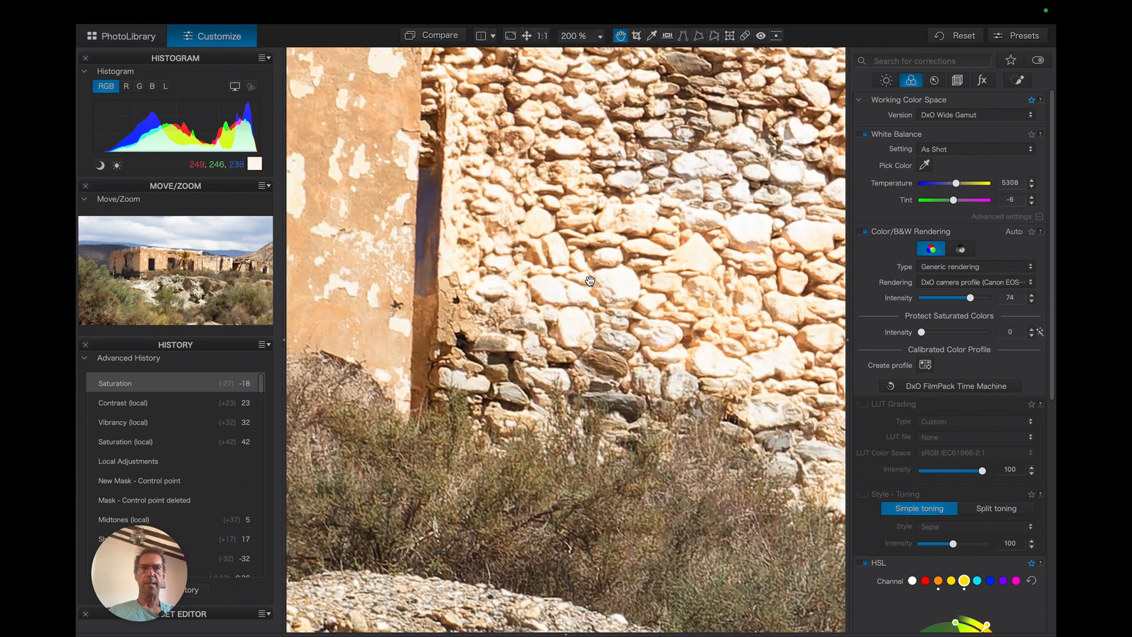
{"action": "scroll", "coordinate": [590, 280], "scroll_direction": "left", "scroll_amount": 10}
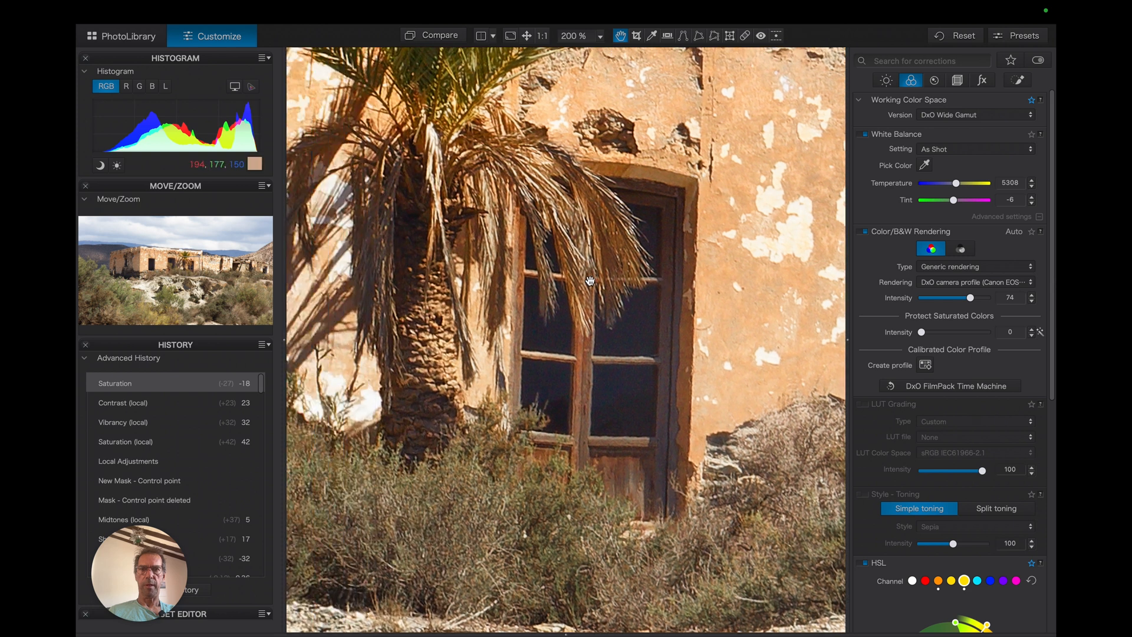
{"action": "scroll", "coordinate": [589, 280], "scroll_direction": "left", "scroll_amount": 15}
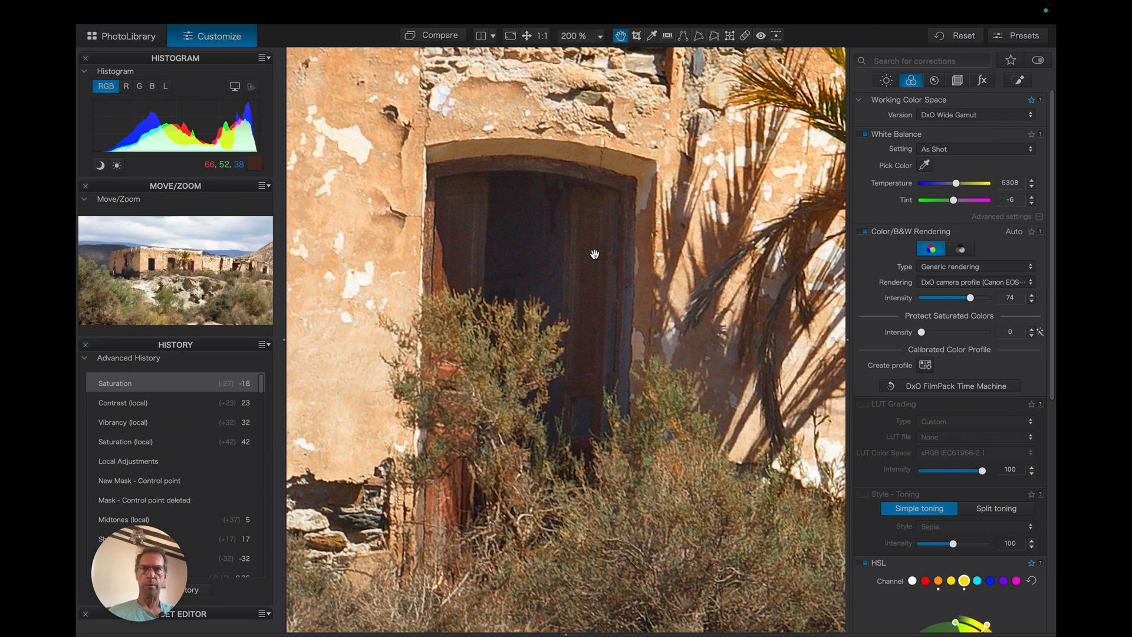
{"action": "left_click", "coordinate": [526, 36]}
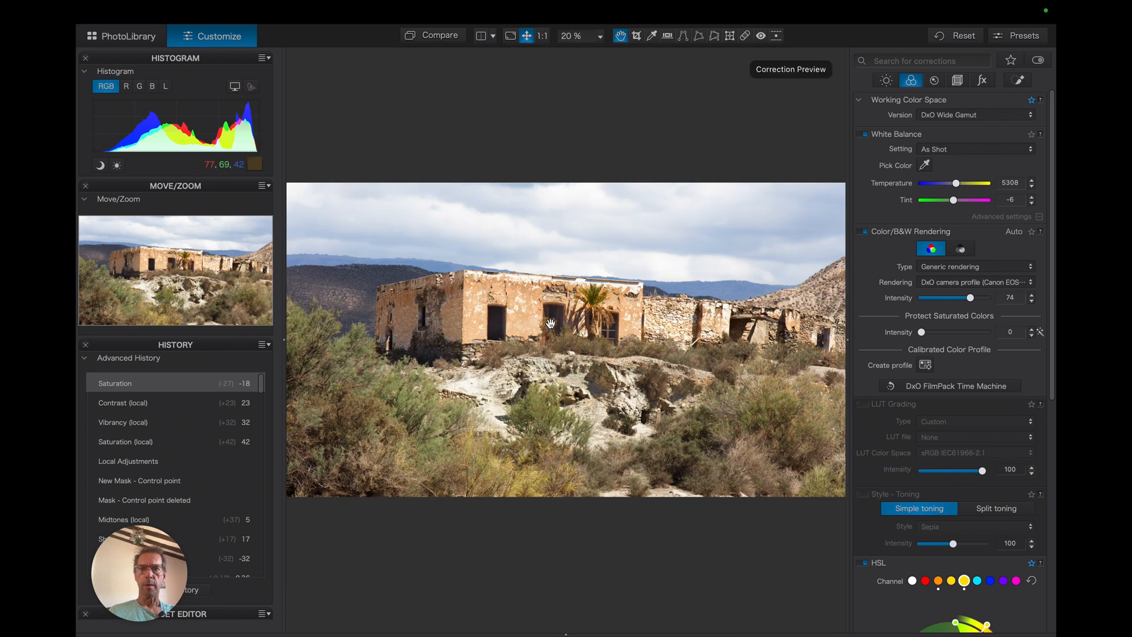